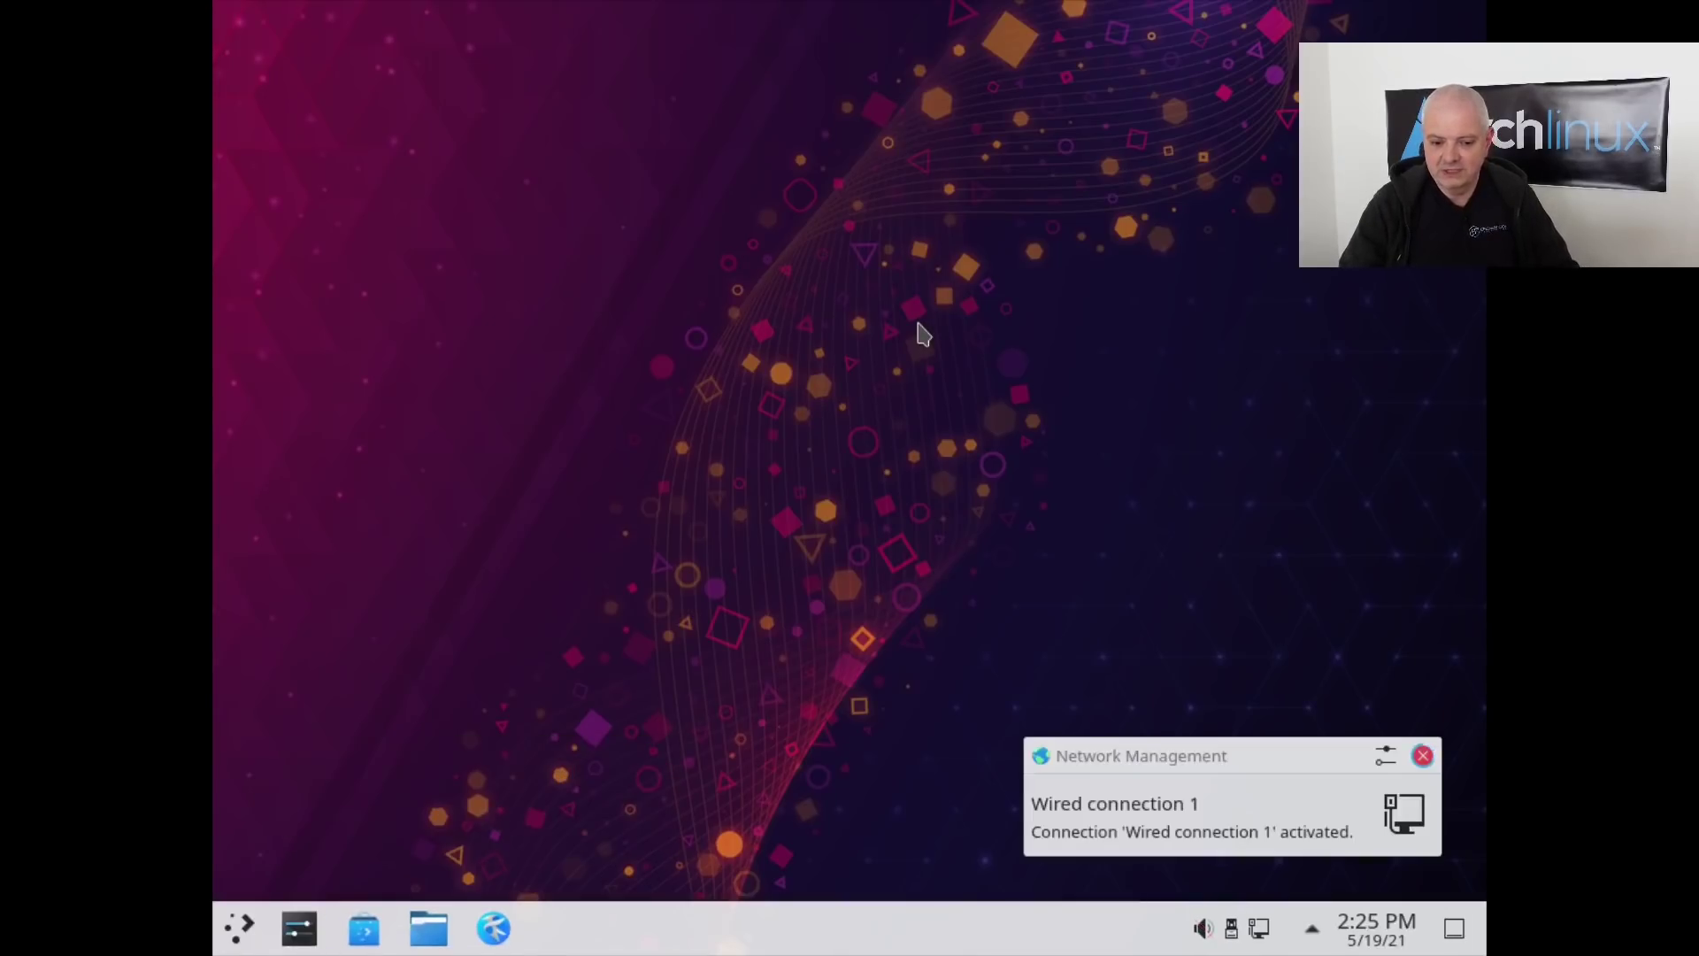
- Apply a 1920x1080 (16:9) display resolution in System Settings, then close the window
{"action": "left_click", "coordinate": [299, 931]}
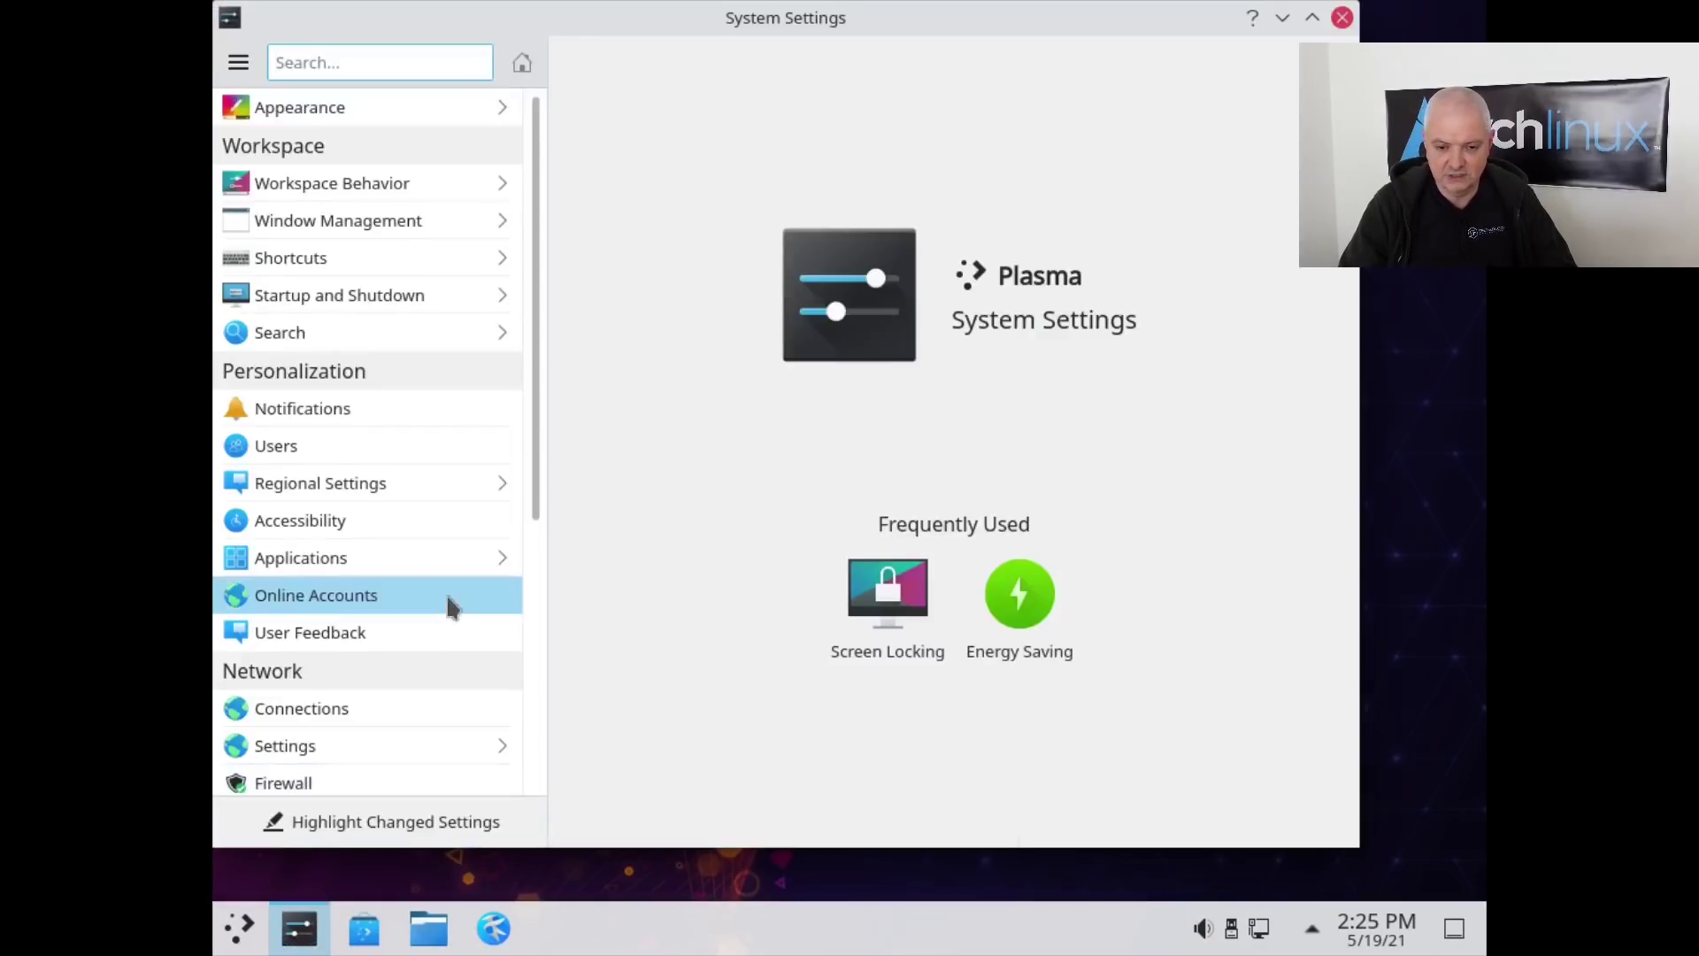
{"action": "scroll", "coordinate": [419, 563], "scroll_direction": "down", "scroll_amount": 5}
{"action": "left_click", "coordinate": [412, 460]}
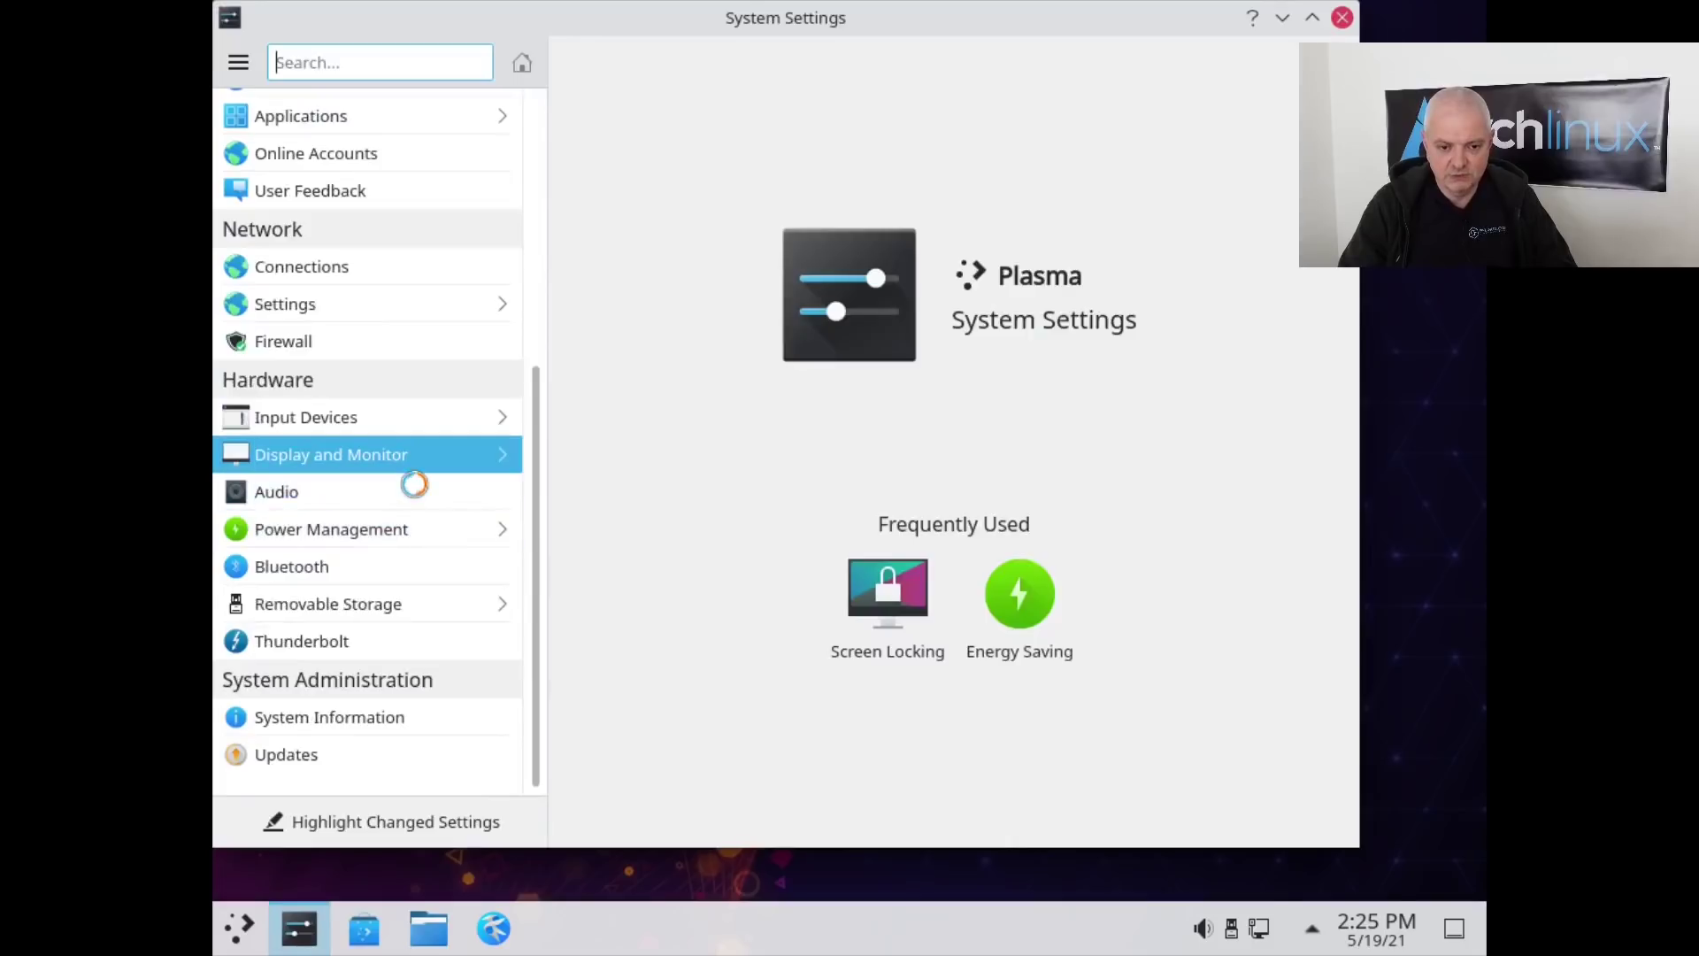
{"action": "left_click", "coordinate": [969, 451]}
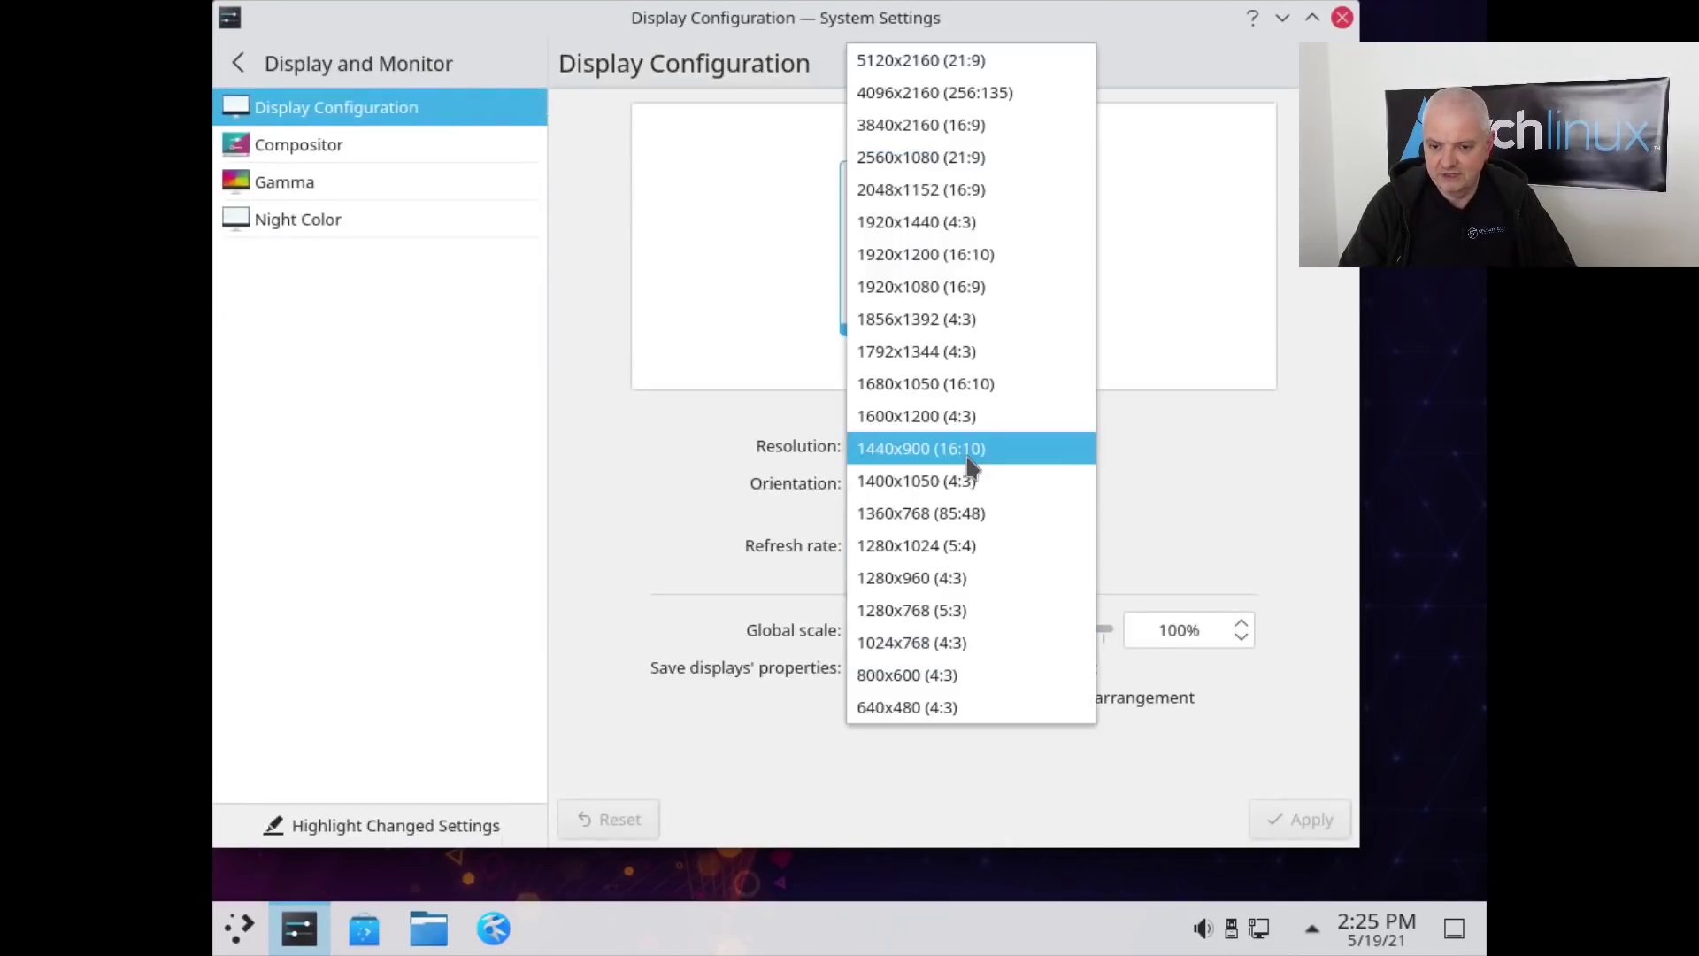
{"action": "left_click", "coordinate": [960, 287]}
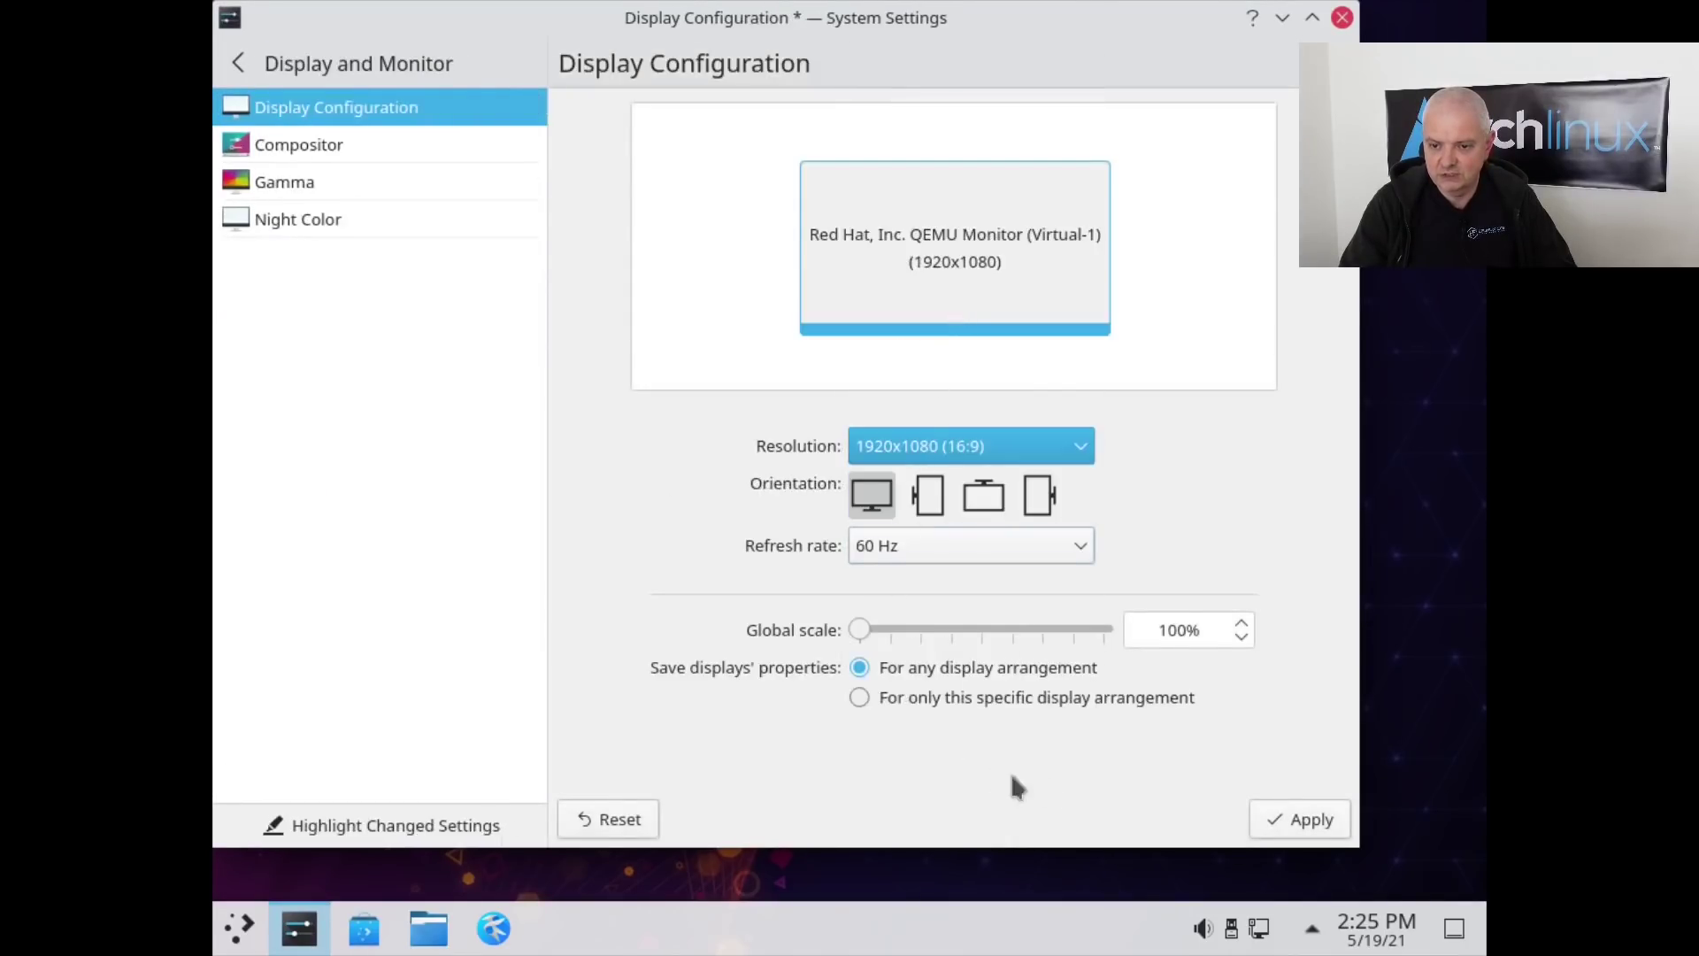
{"action": "left_click", "coordinate": [1298, 816]}
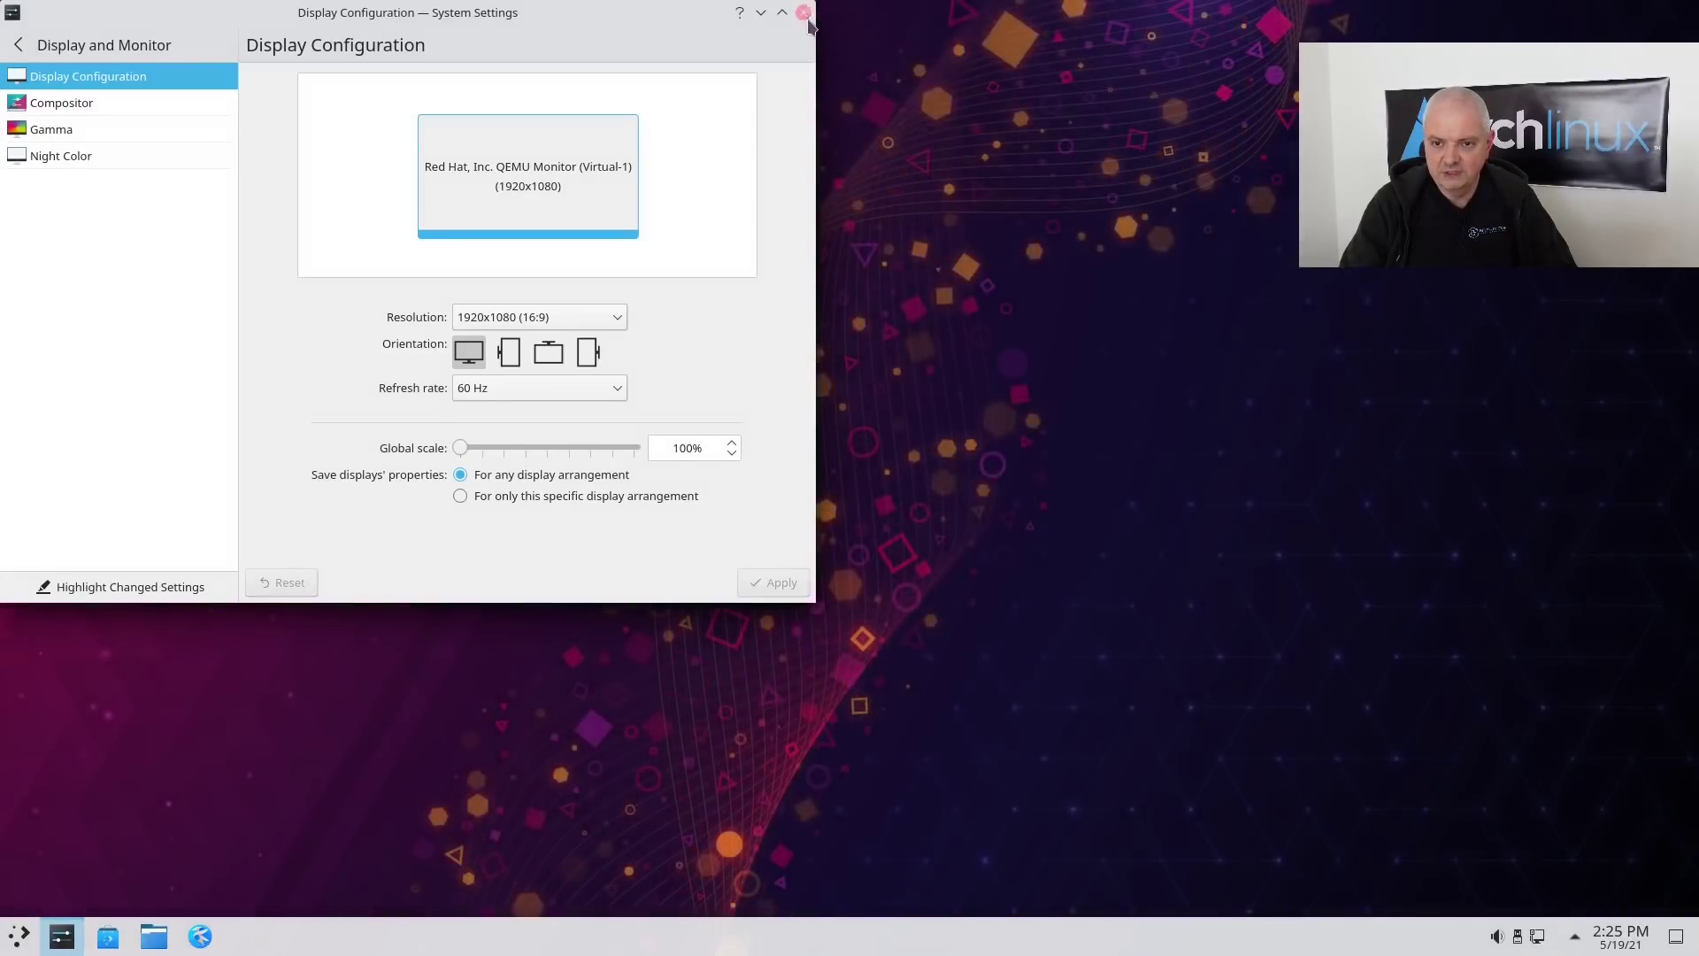
{"action": "key", "text": "ctrl+q"}
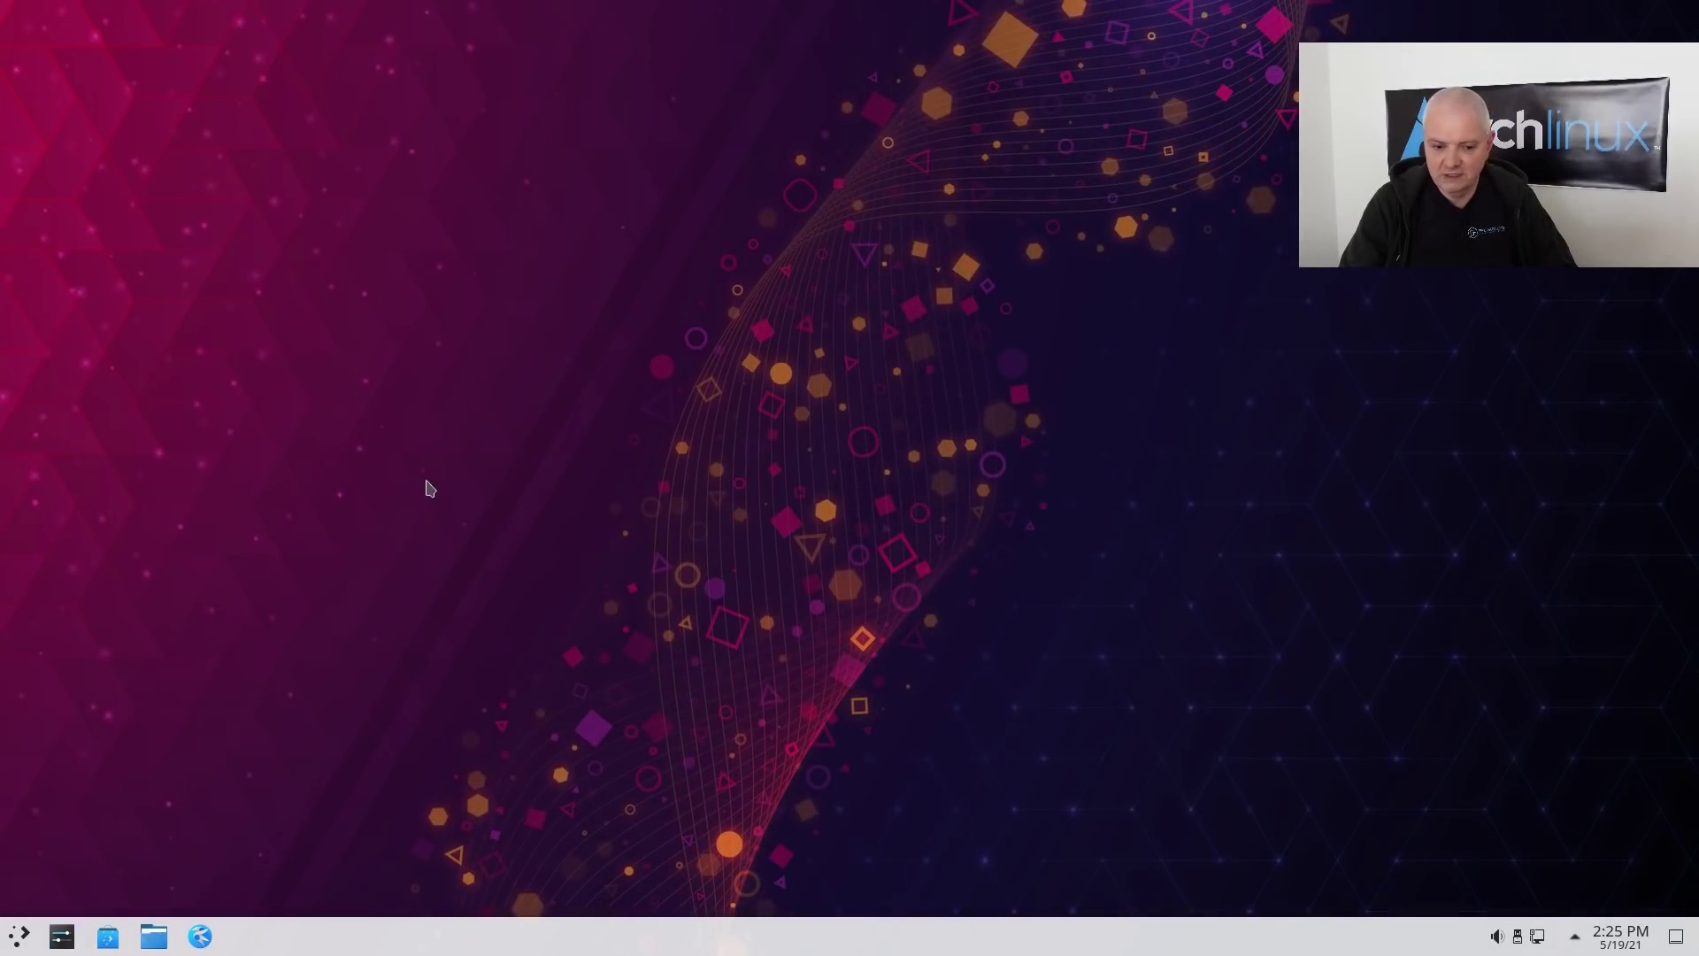
- Search the launcher for 'install' and start Install System, moving past the Welcome page
{"action": "left_click", "coordinate": [19, 938]}
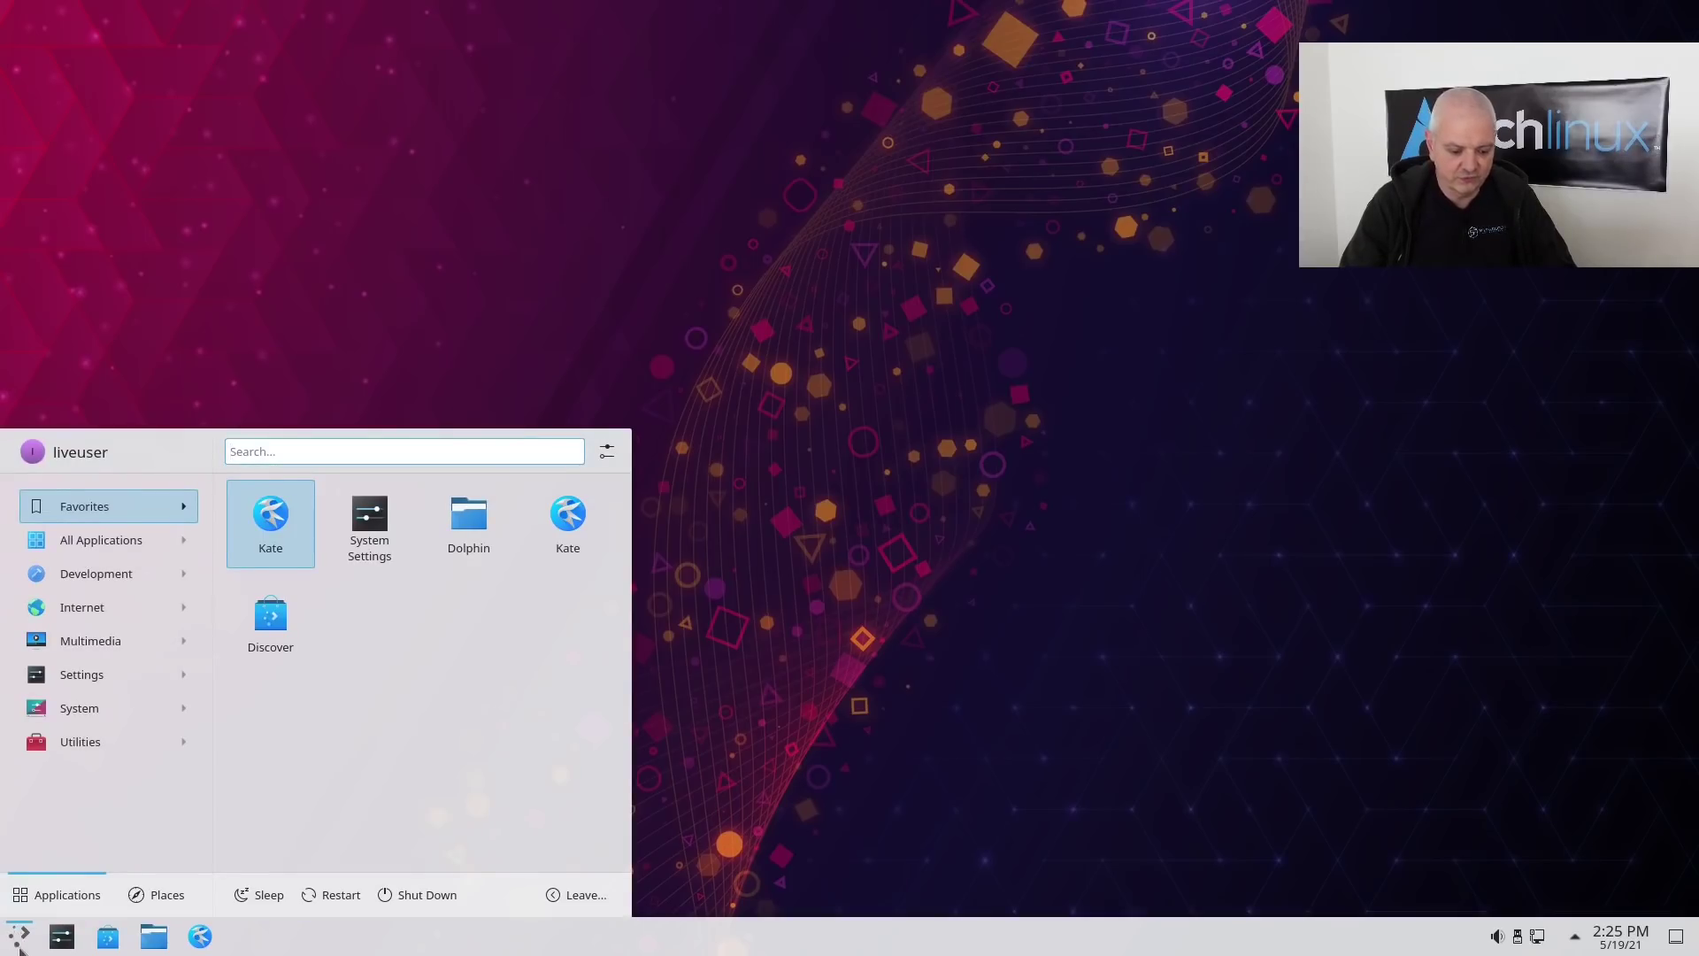
{"action": "type", "text": "install"}
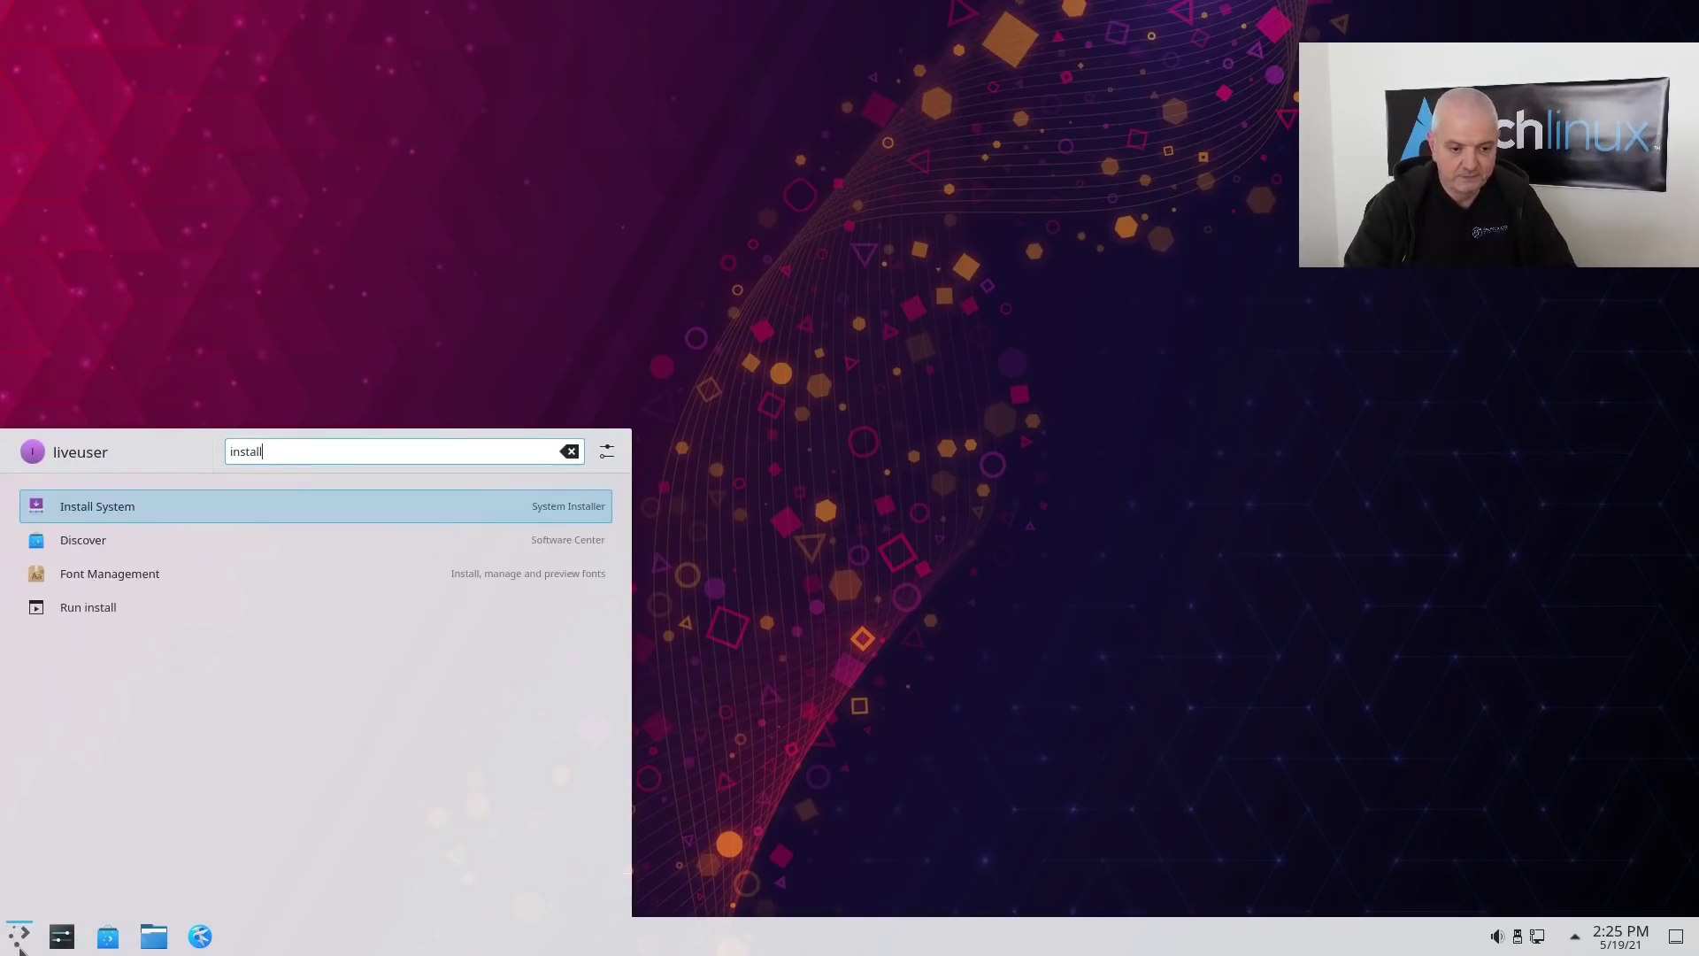
{"action": "left_click", "coordinate": [191, 520]}
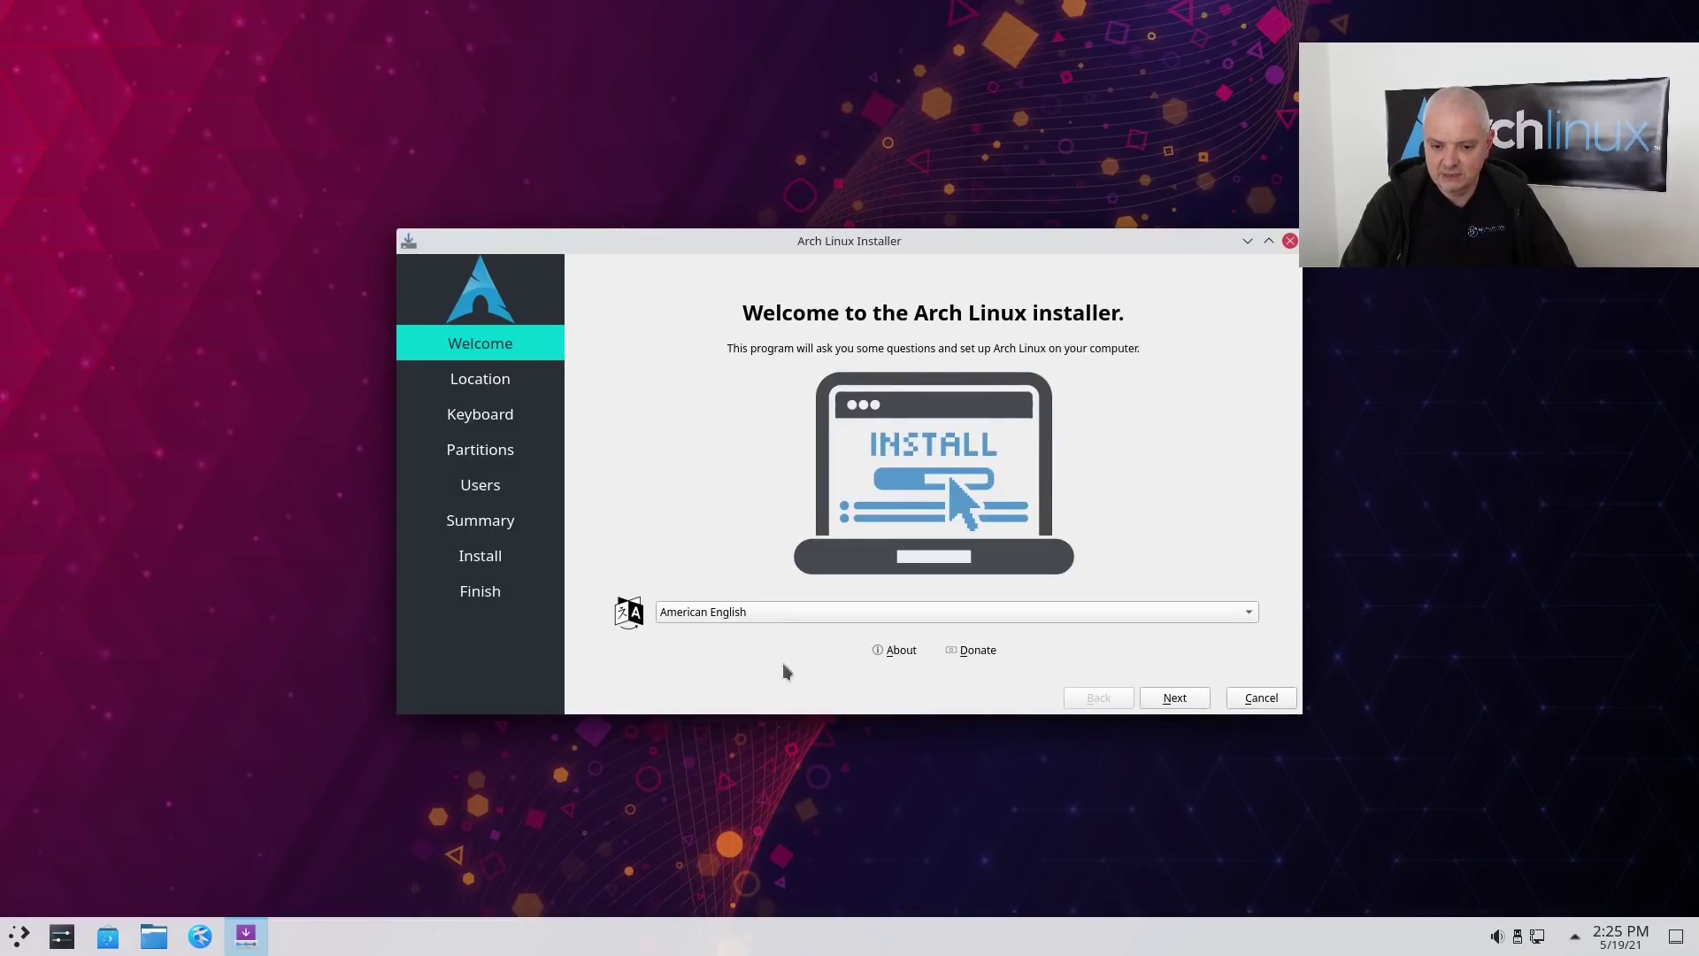
{"action": "left_click", "coordinate": [1175, 698]}
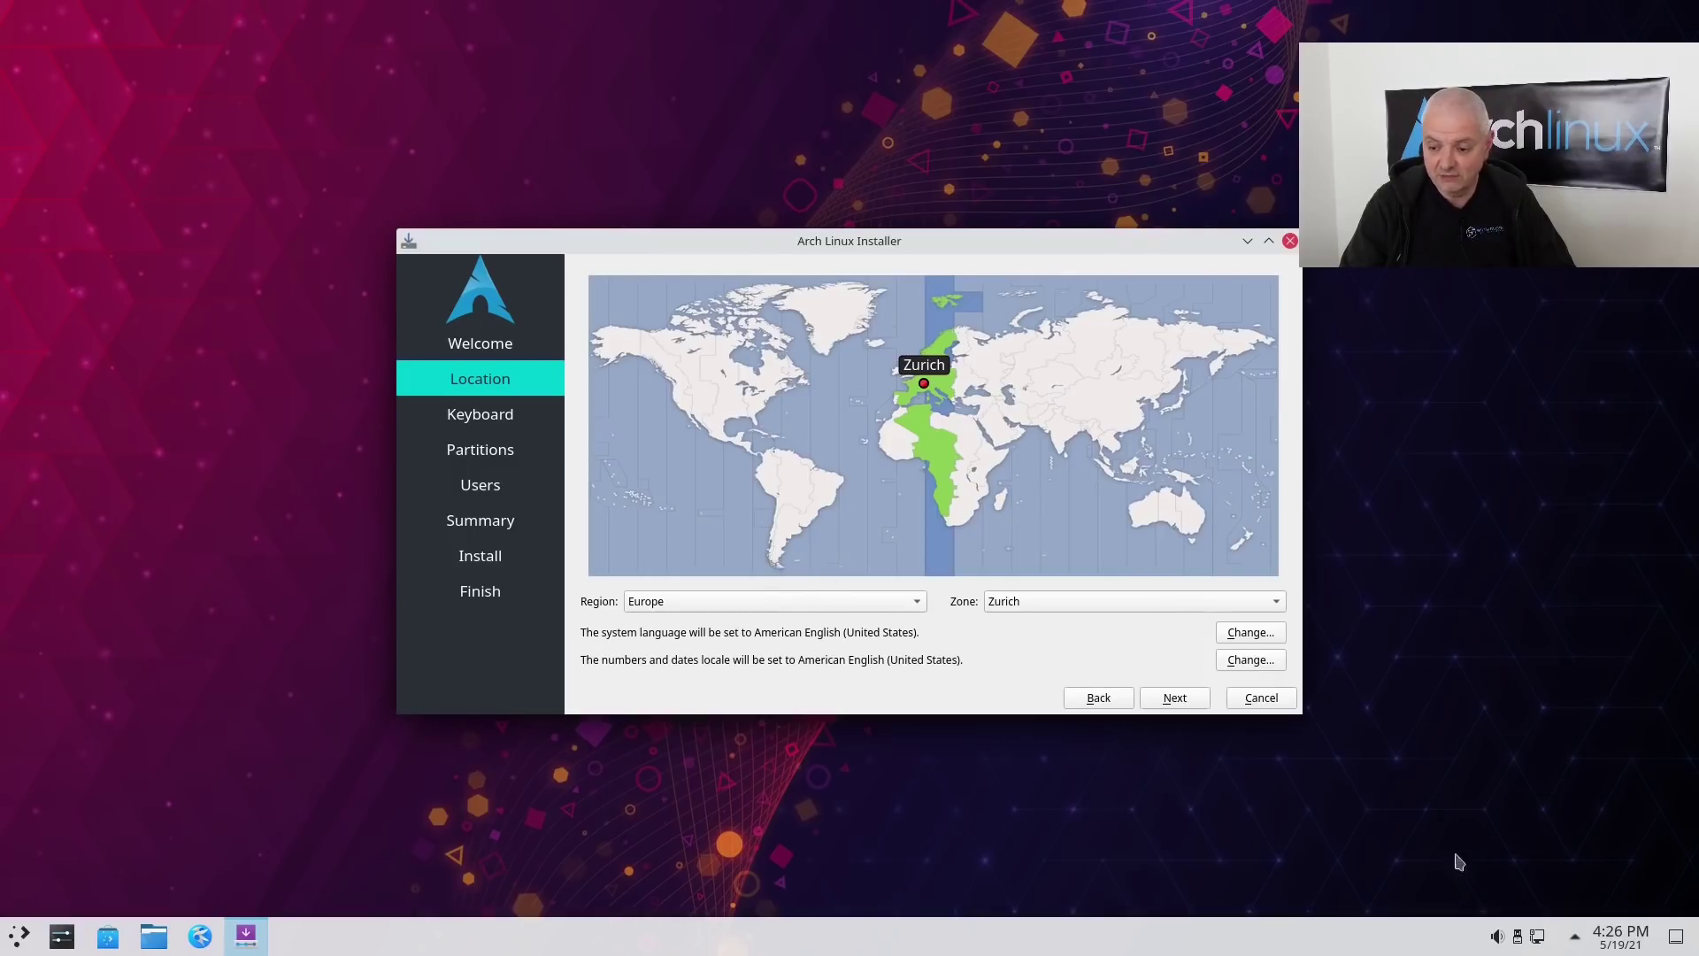
- Check the network status, then keep the Europe/Zurich location
{"action": "left_click", "coordinate": [1541, 938]}
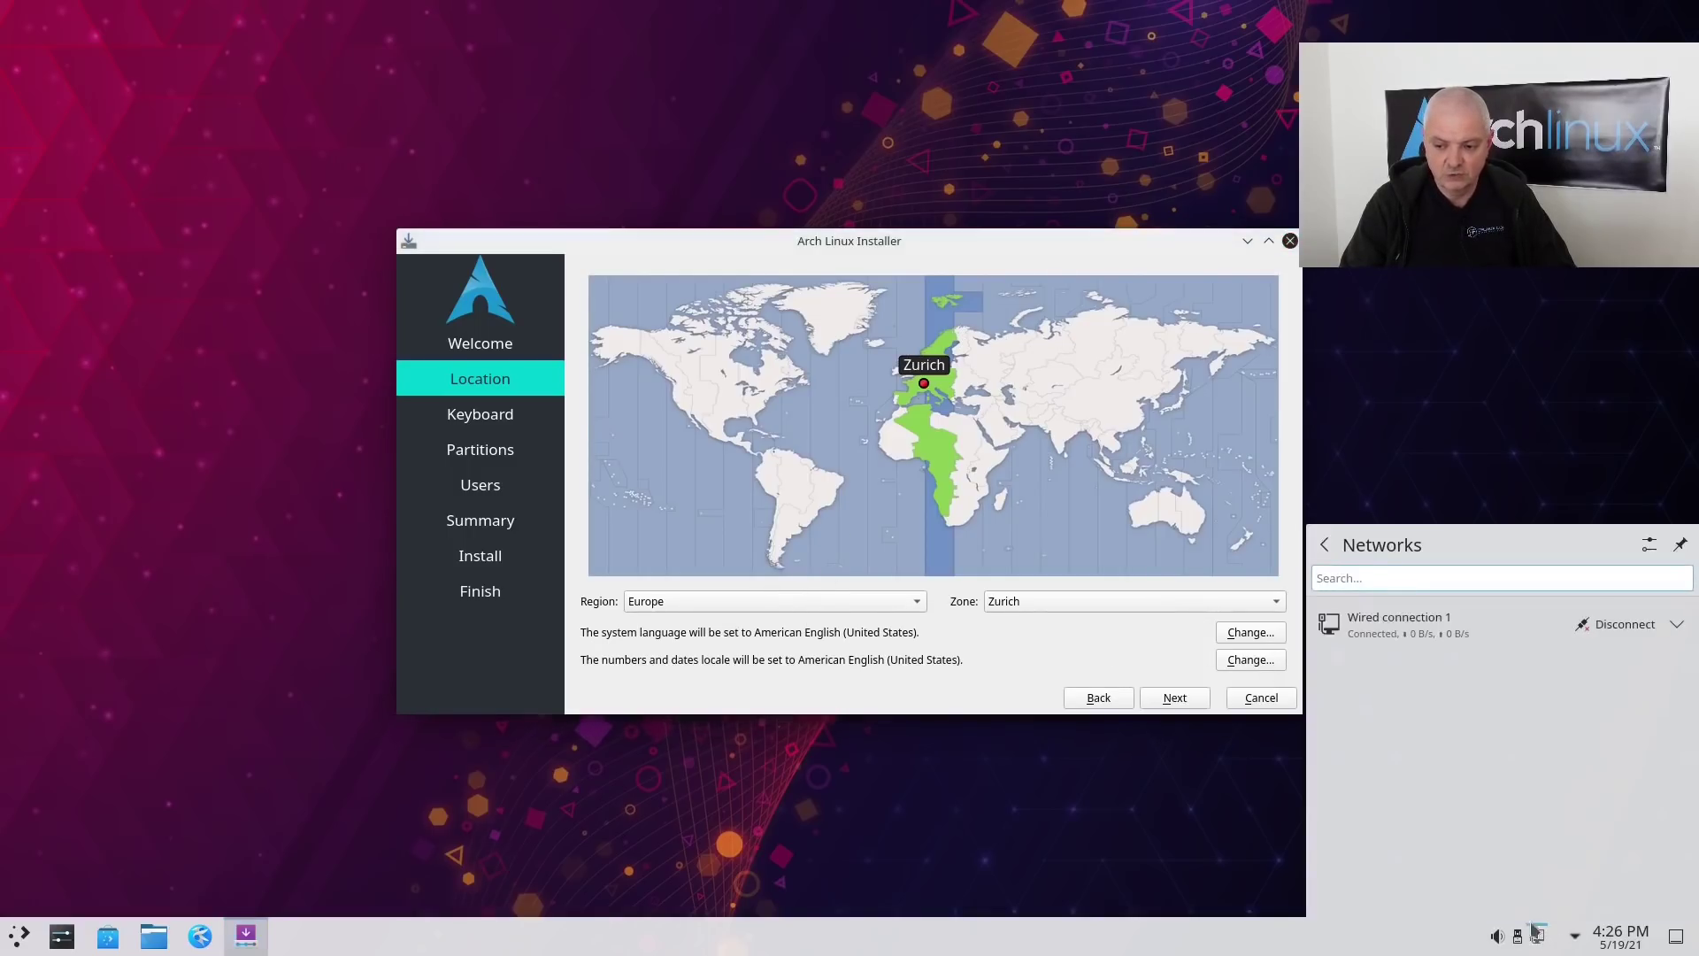
{"action": "left_click", "coordinate": [1095, 641]}
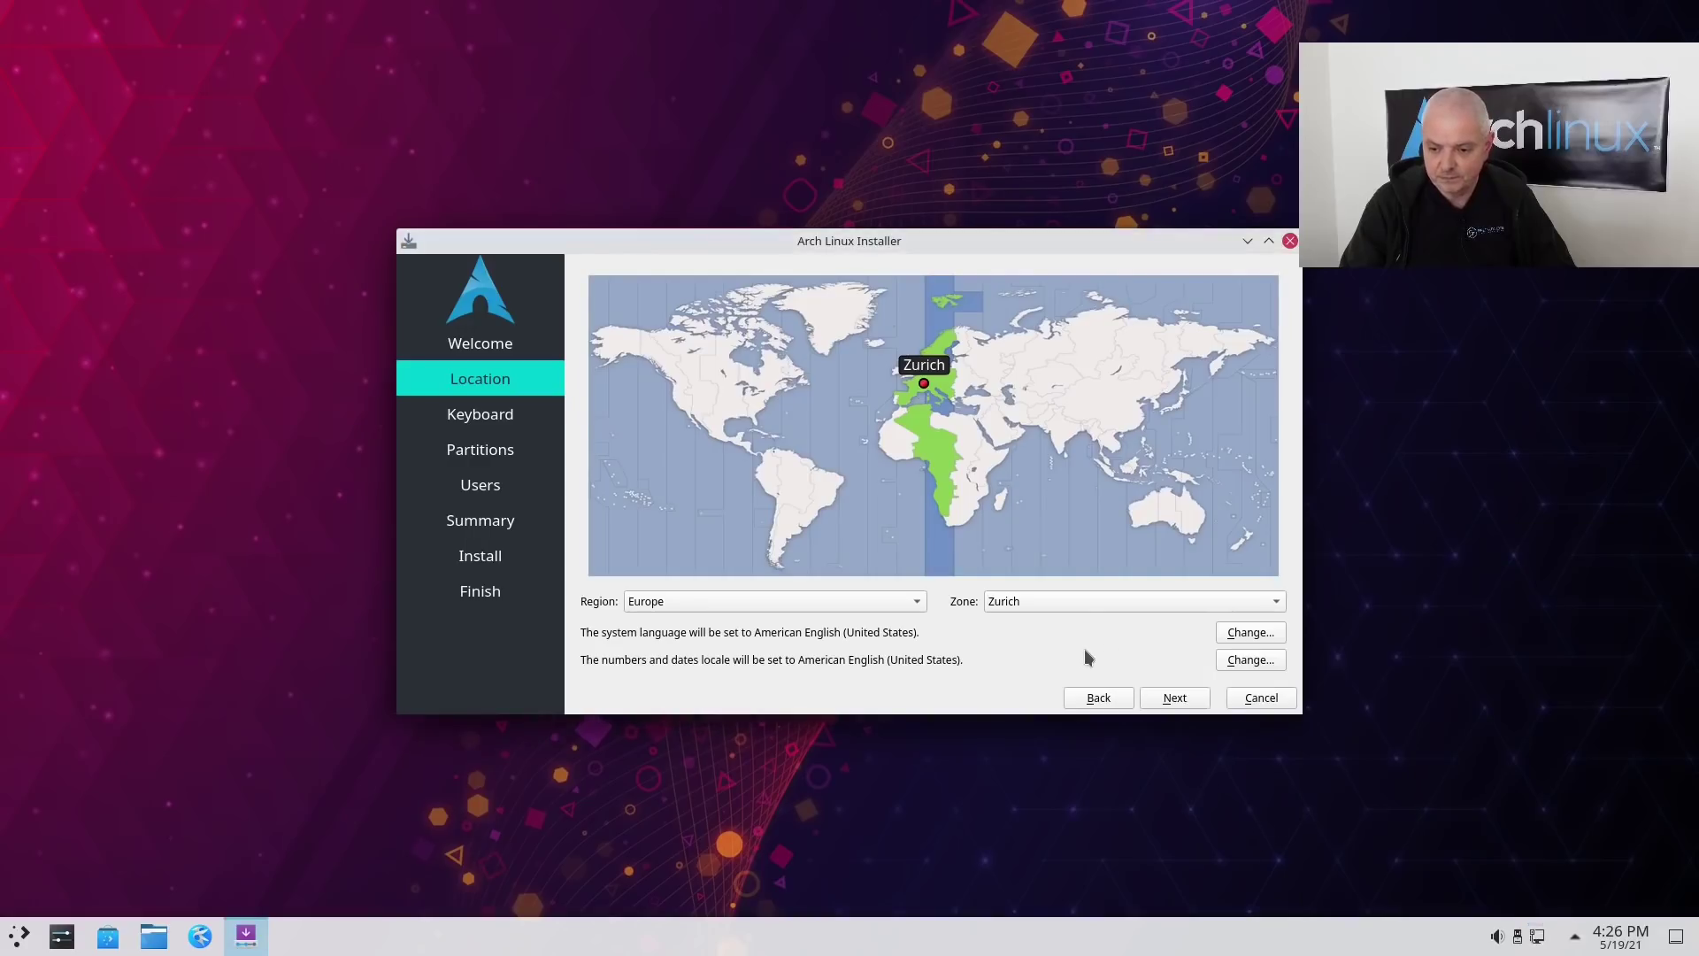
{"action": "left_click", "coordinate": [1181, 703]}
- Choose the German (Switzerland), no dead keys keyboard layout and continue
{"action": "scroll", "coordinate": [837, 600], "scroll_direction": "down", "scroll_amount": 5}
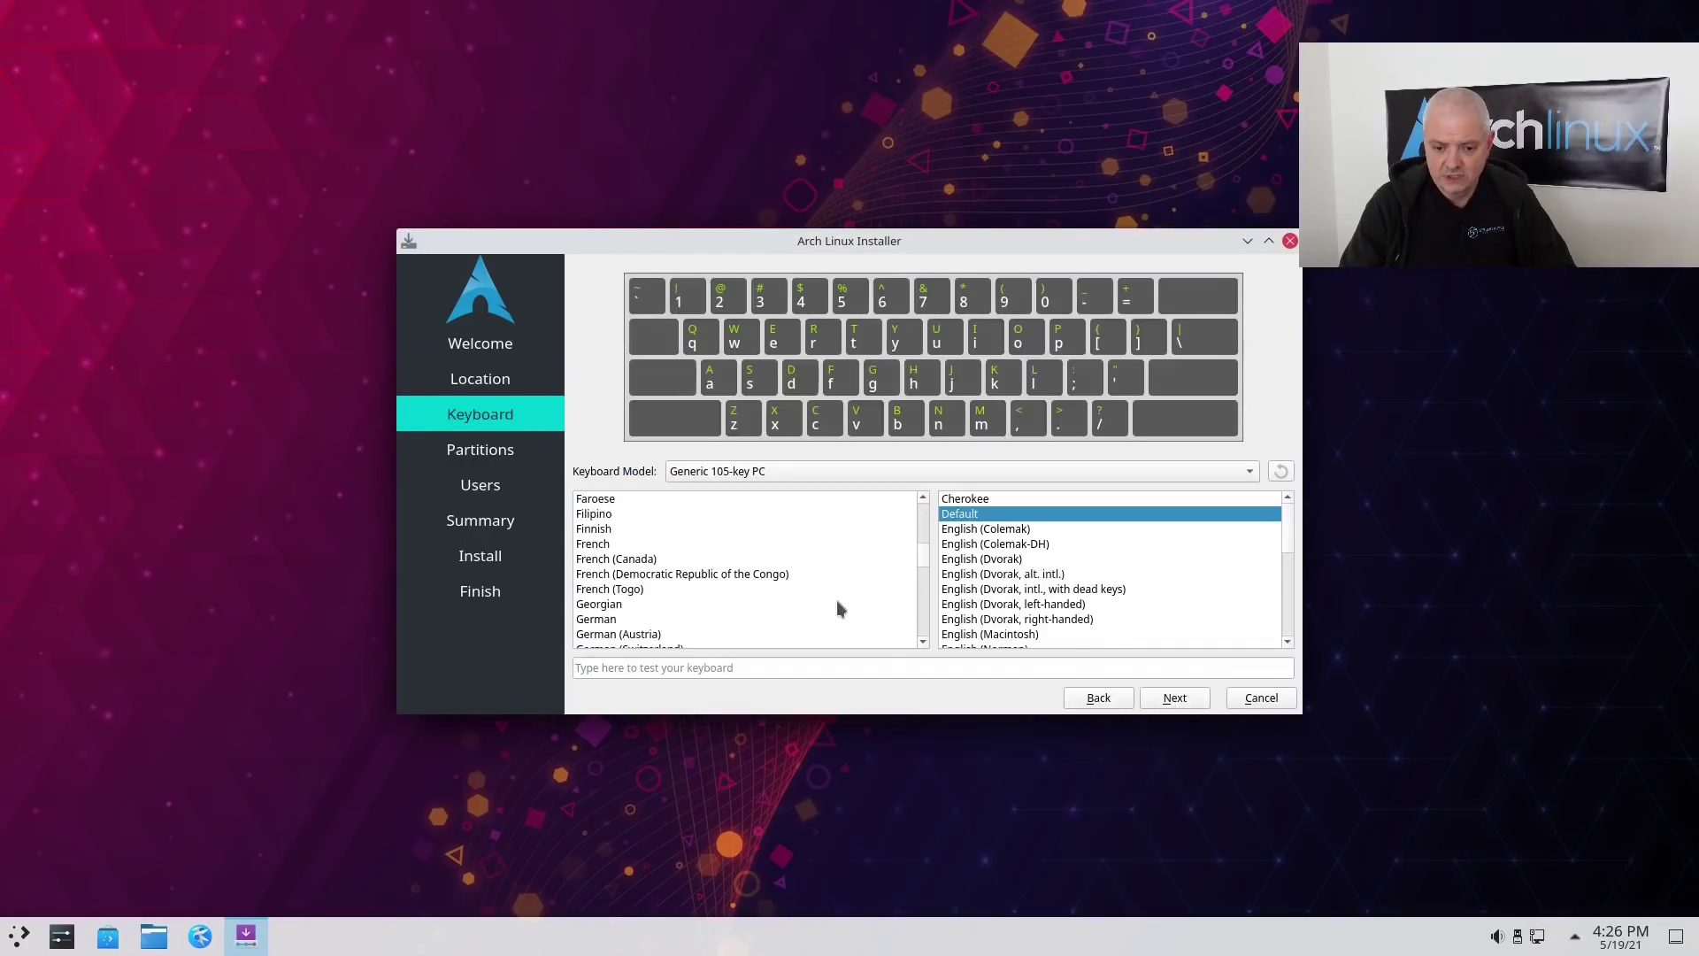
{"action": "left_click", "coordinate": [773, 609]}
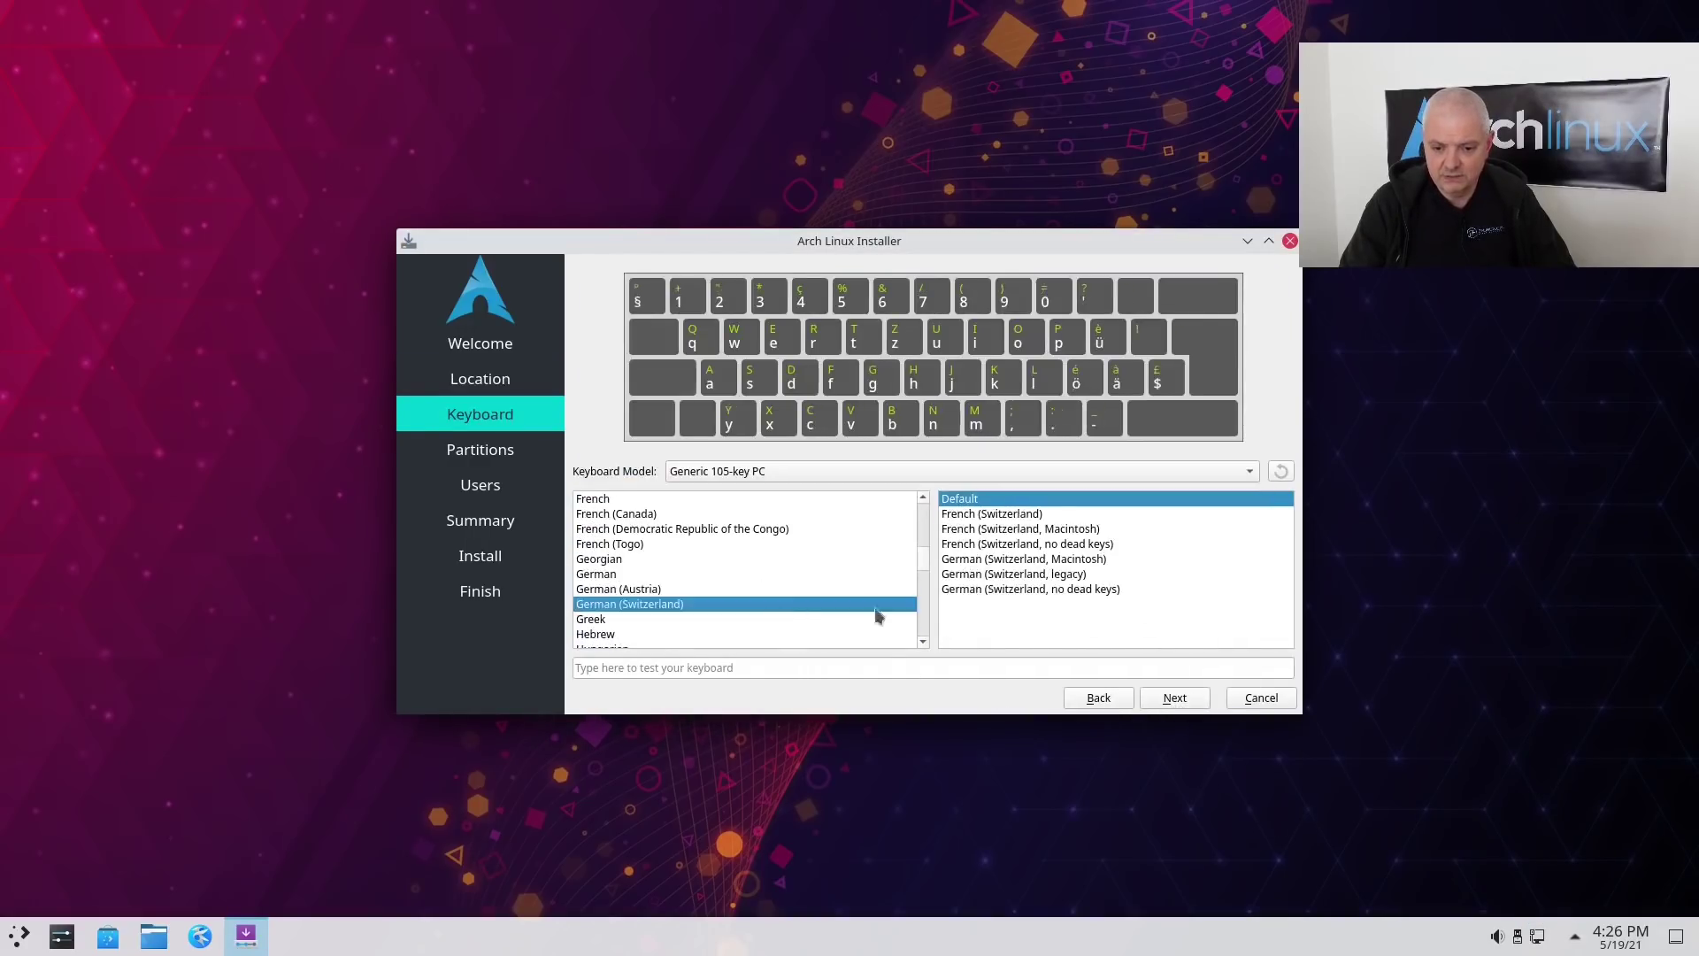
{"action": "left_click", "coordinate": [1036, 590]}
{"action": "left_click", "coordinate": [1191, 703]}
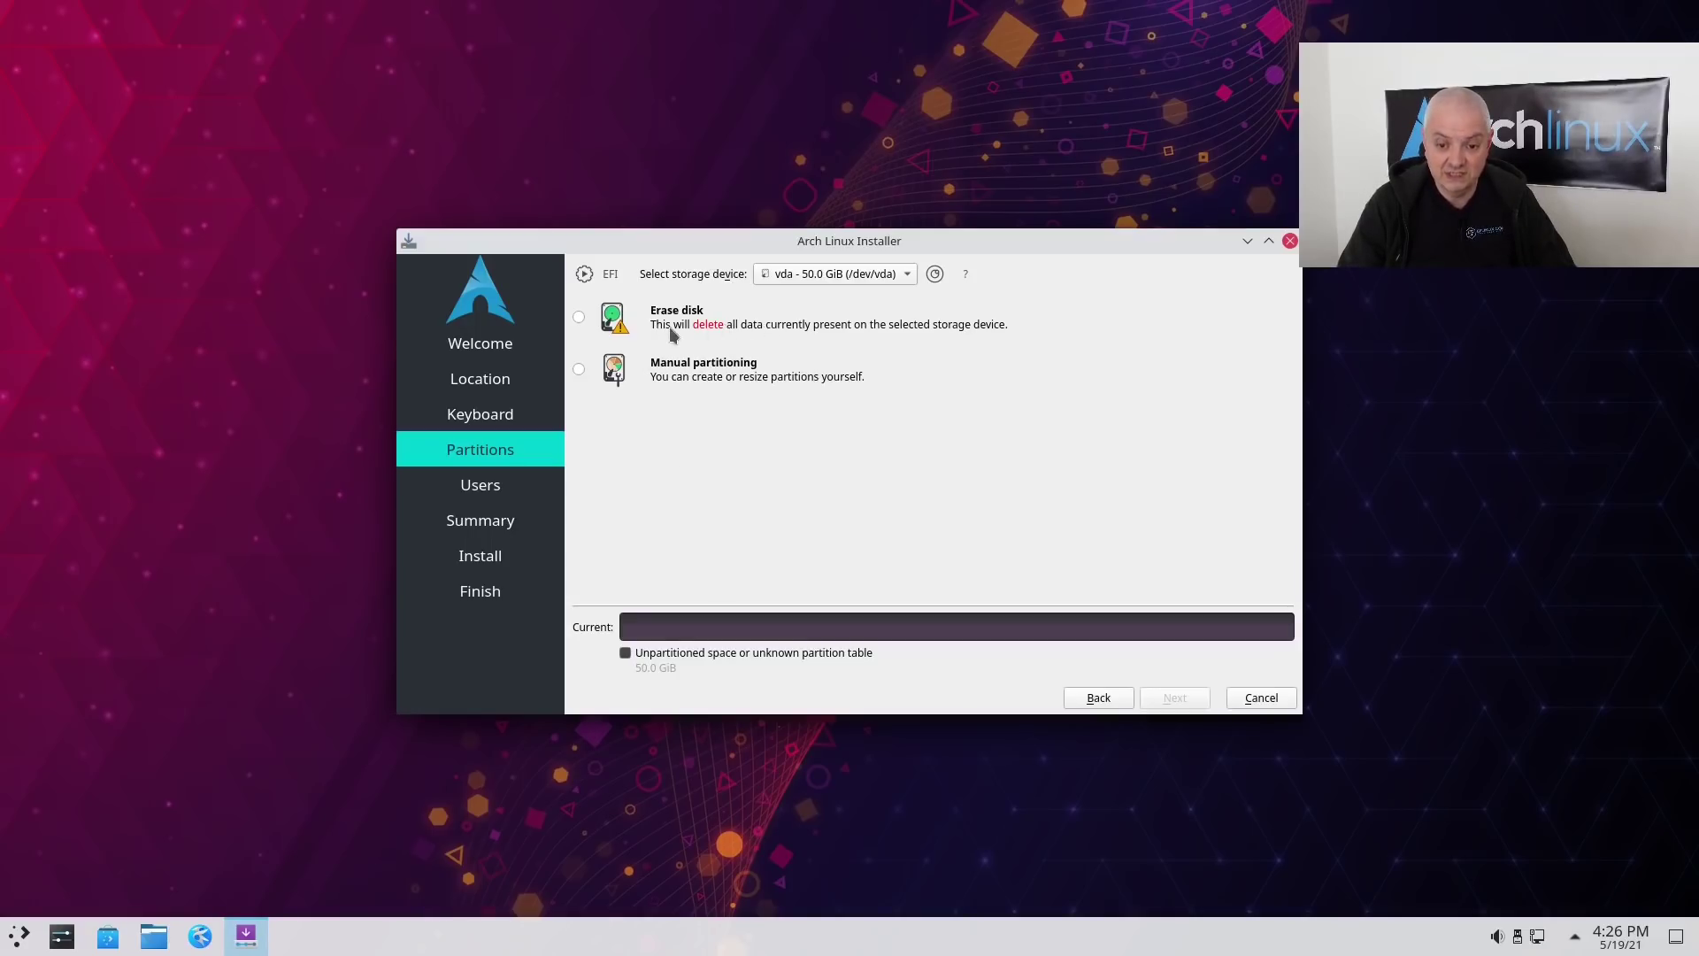
- Preview Erase disk with No Swap, then switch to Manual partitioning for vda
{"action": "left_click", "coordinate": [580, 318]}
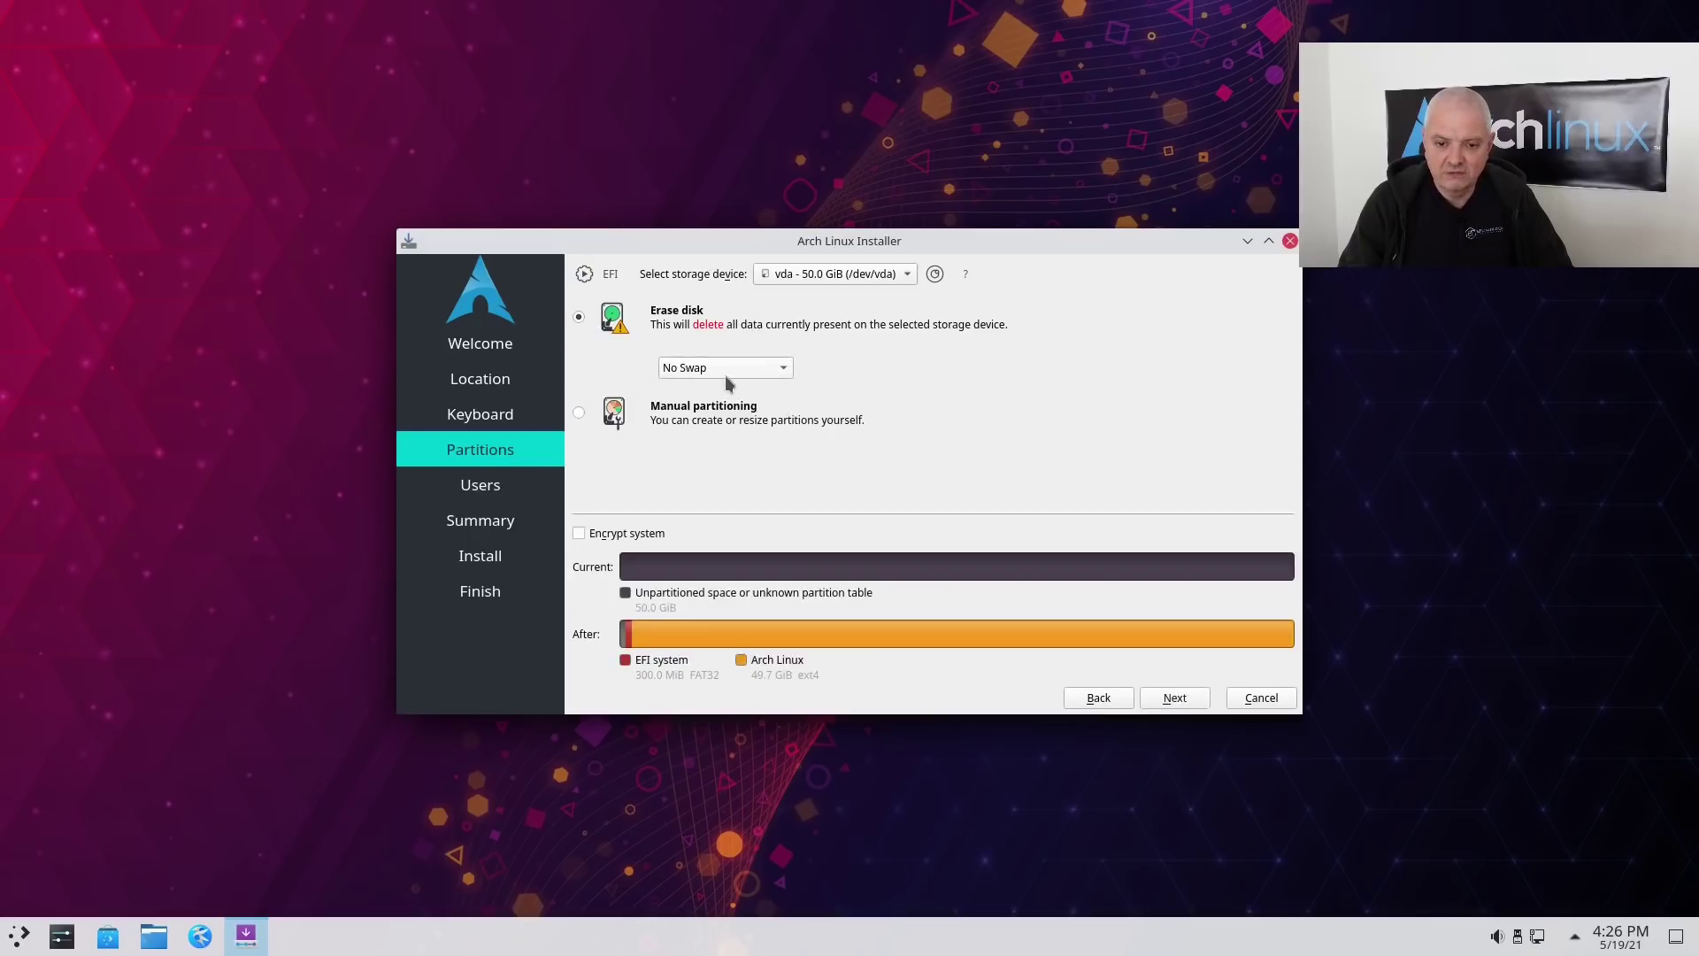
{"action": "left_click", "coordinate": [759, 375]}
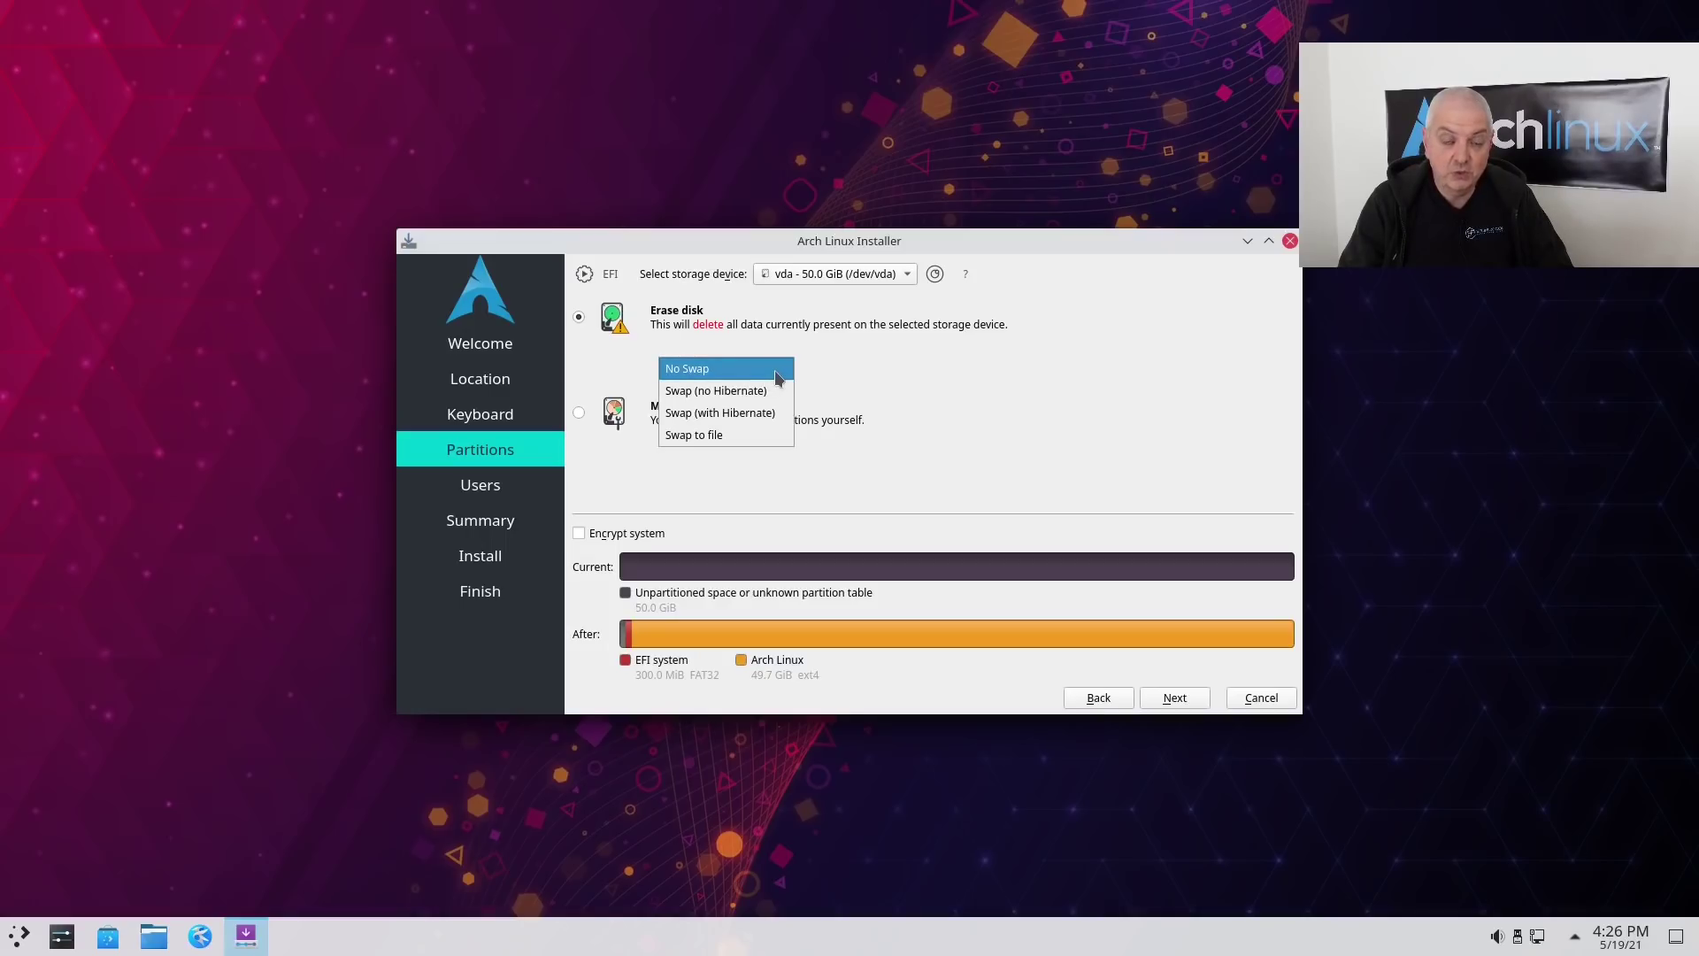
{"action": "left_click", "coordinate": [733, 347]}
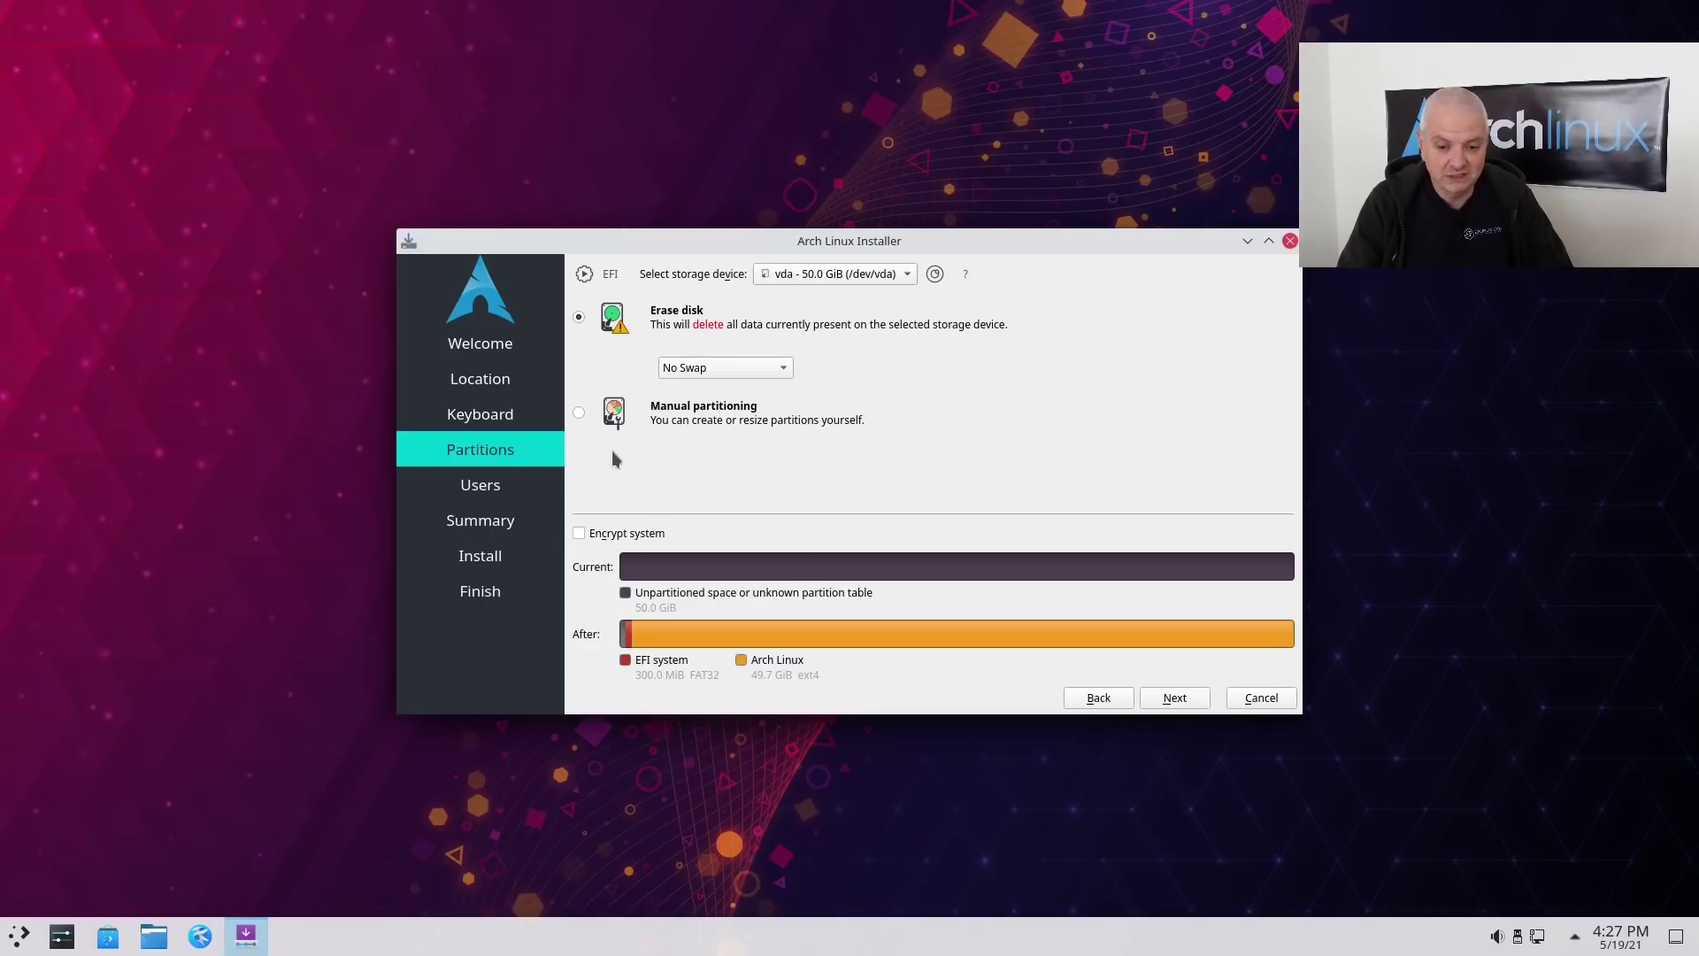
{"action": "left_click", "coordinate": [581, 413]}
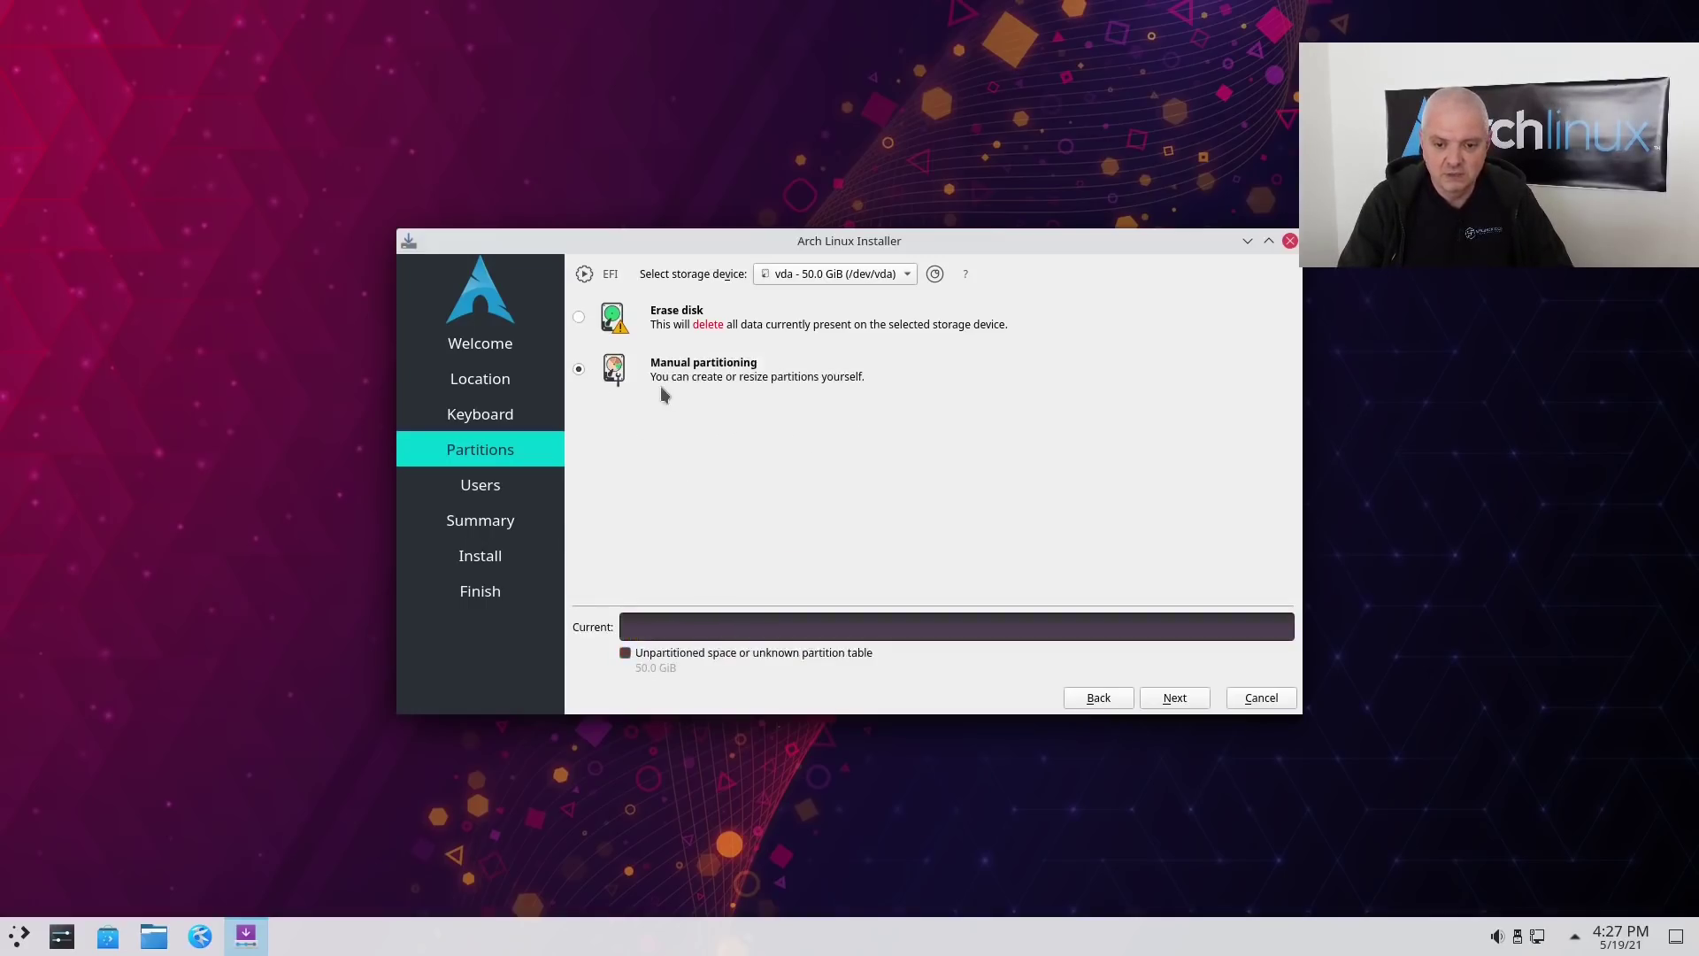
- Keep vda as the target disk, create a GPT partition table, and select its 50 GiB free space
{"action": "left_click", "coordinate": [820, 281]}
{"action": "left_click", "coordinate": [825, 278]}
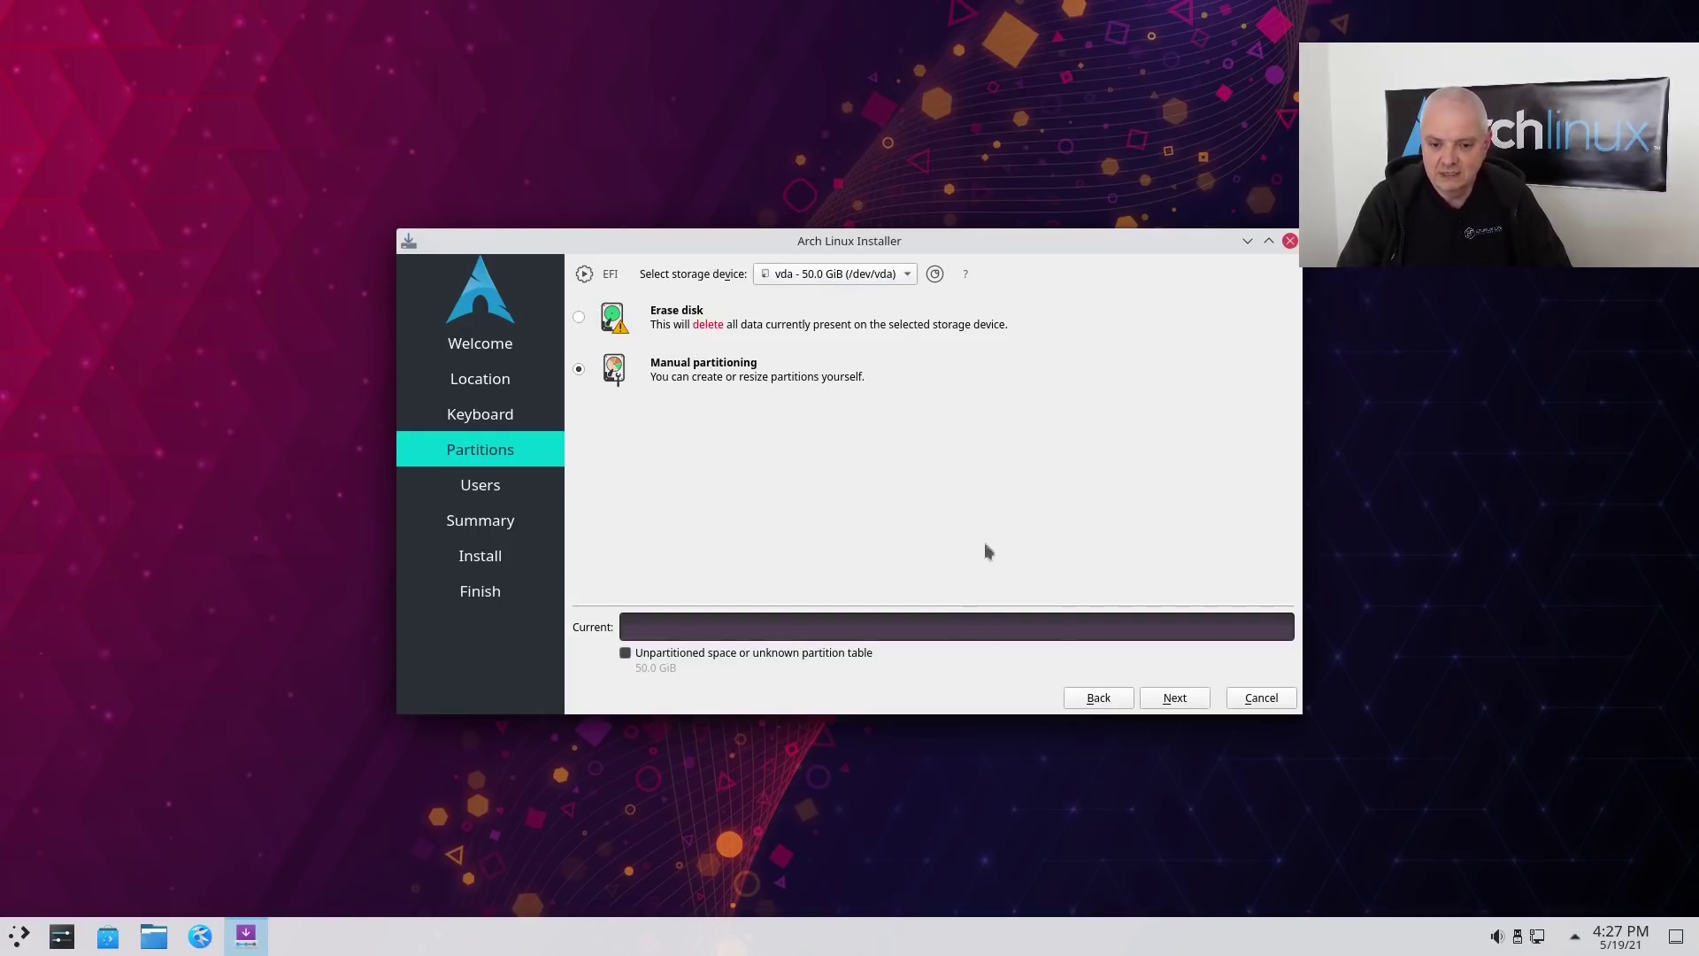
{"action": "left_click", "coordinate": [1175, 697]}
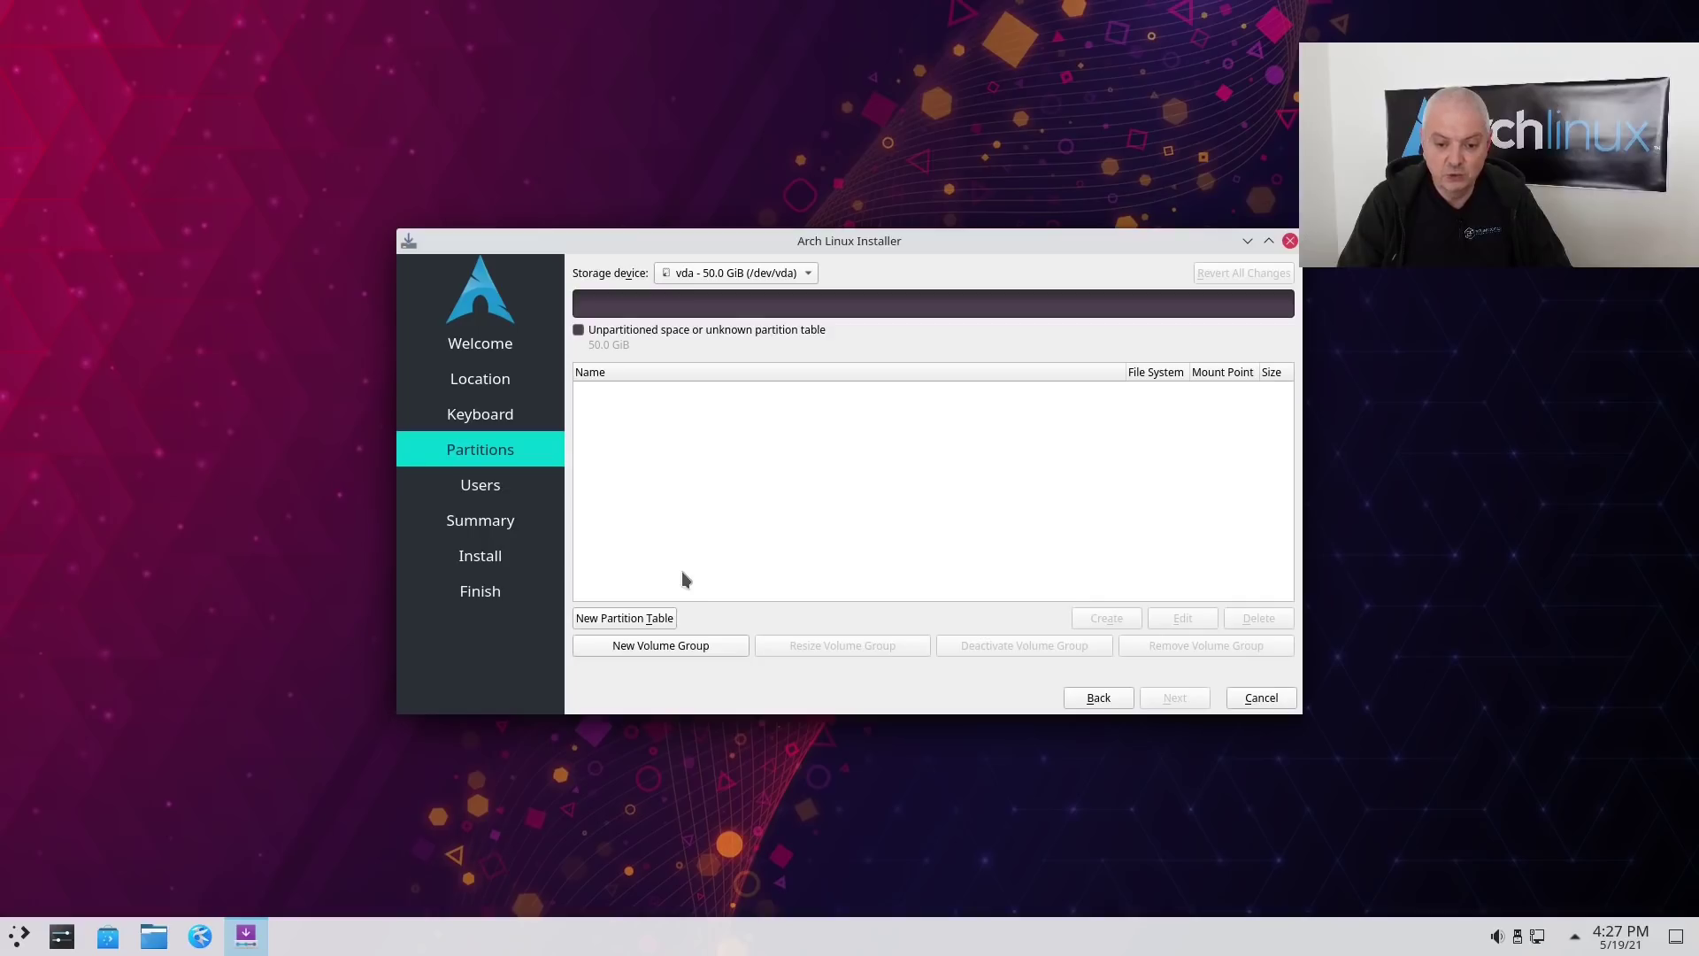
{"action": "left_click", "coordinate": [628, 620]}
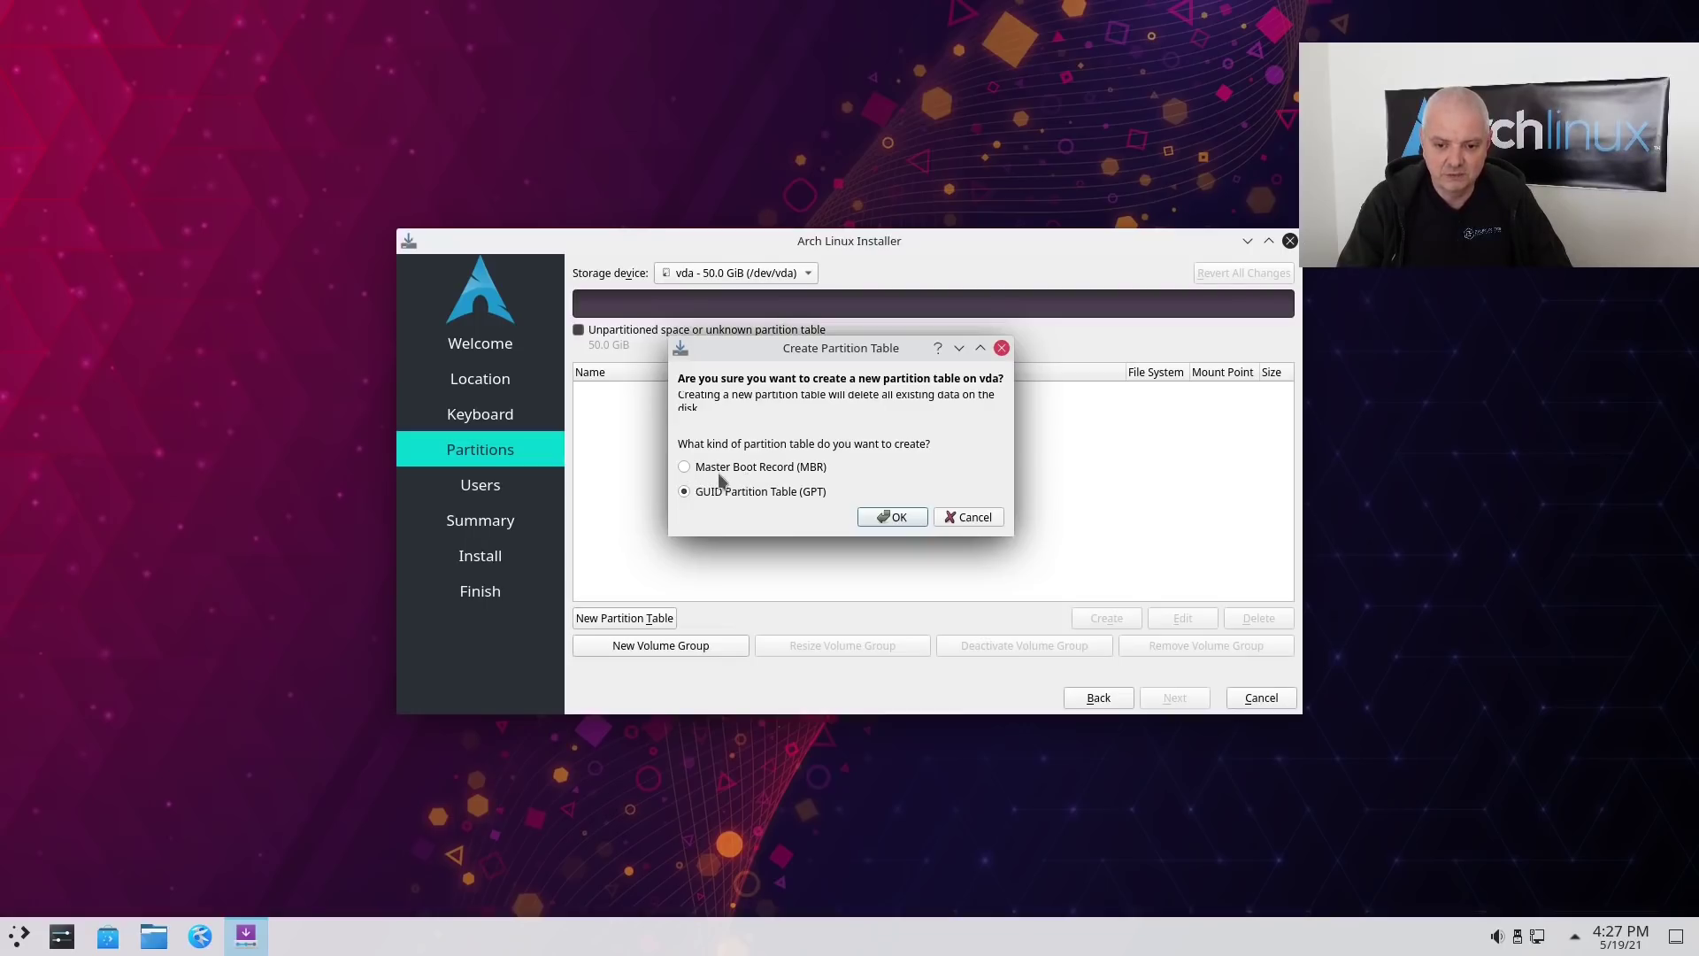
{"action": "left_click", "coordinate": [892, 518]}
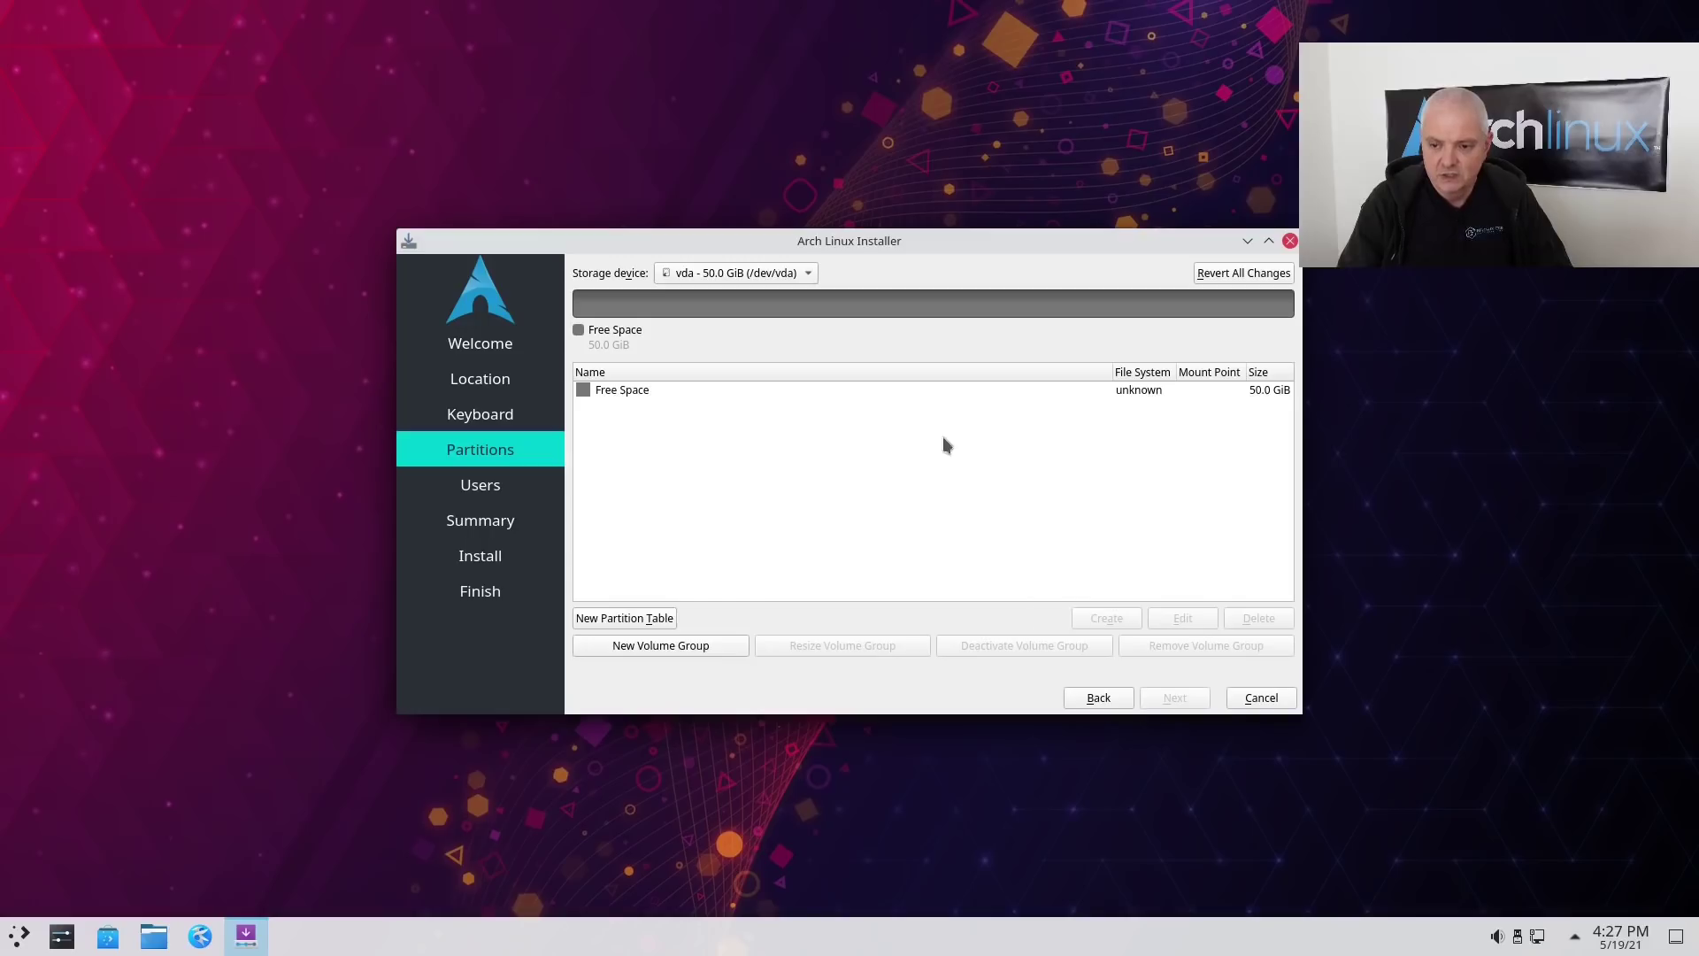
{"action": "left_click", "coordinate": [644, 399]}
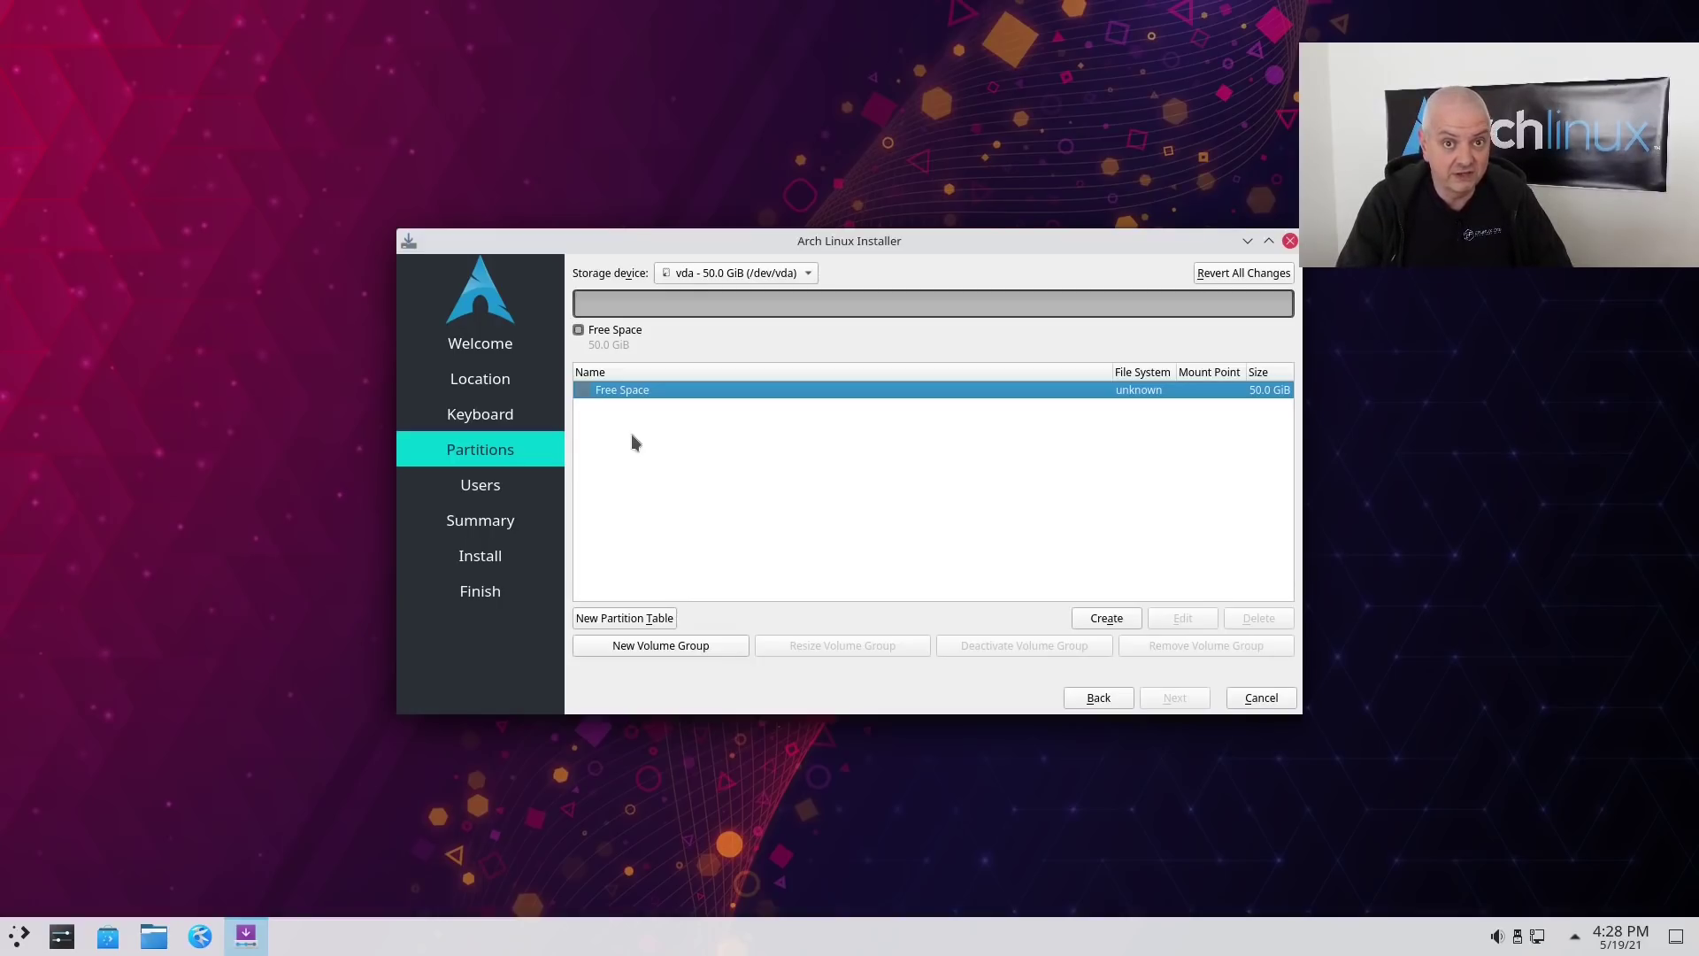
- Create a 300 MiB FAT32 partition mounted at /boot/efi with the boot flag, then begin another in the free space
{"action": "left_click", "coordinate": [1096, 620]}
{"action": "double_click", "coordinate": [611, 222]}
{"action": "type", "text": "300 MiB"}
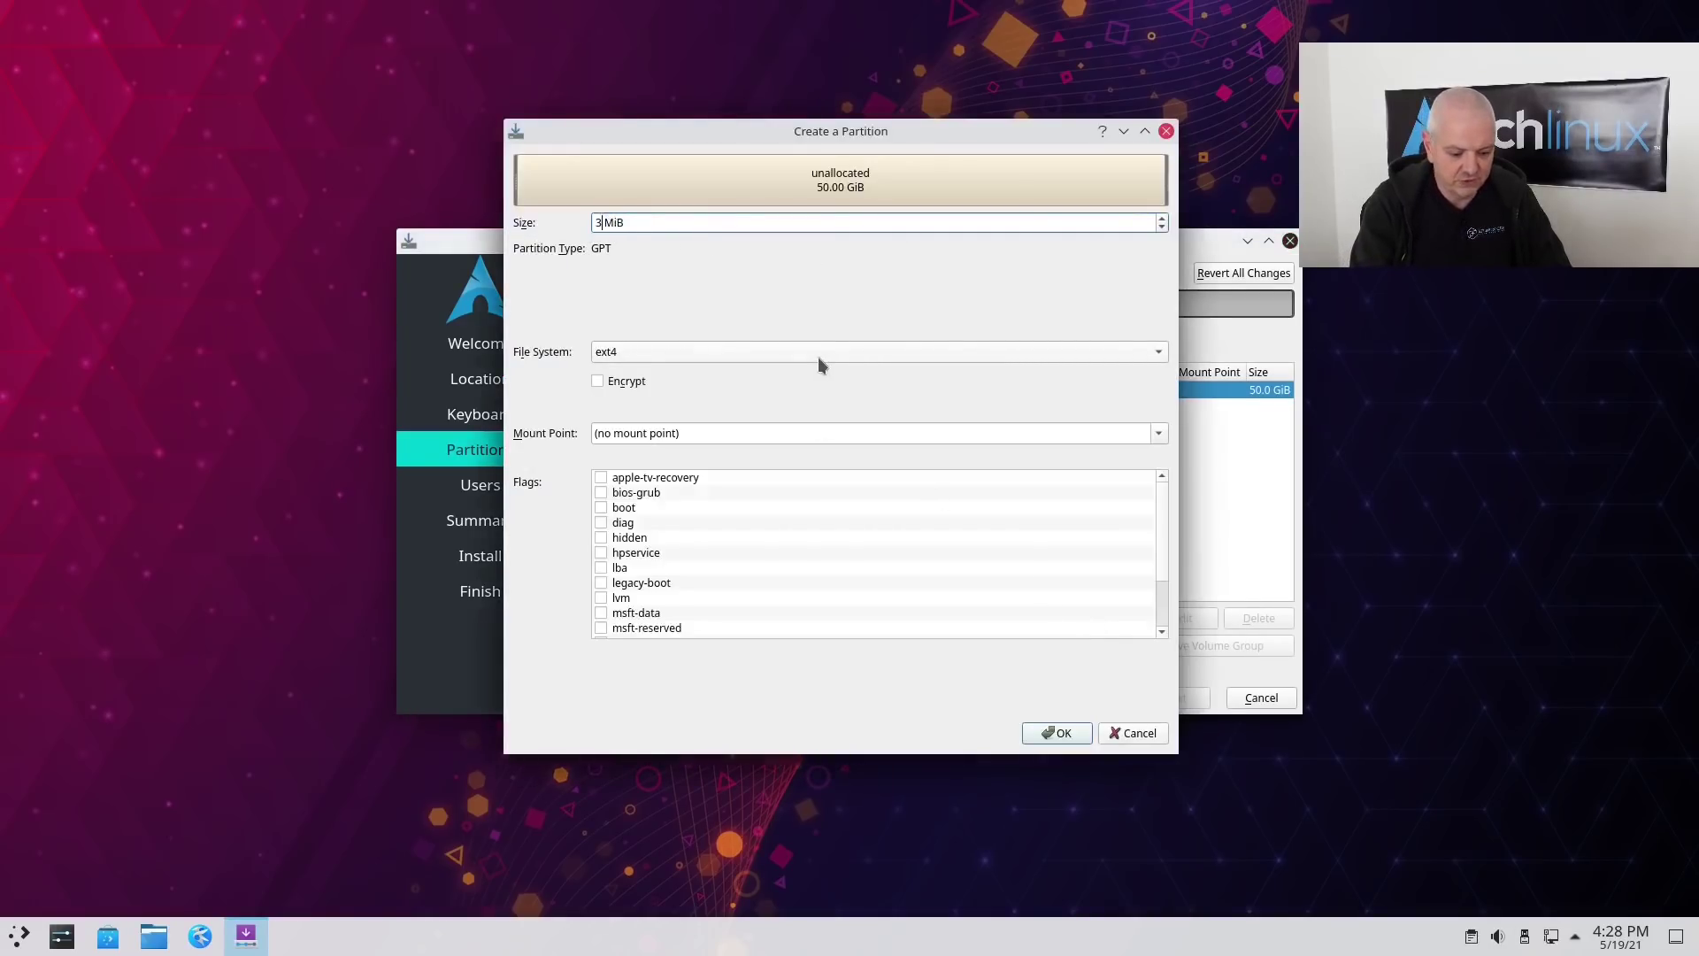
{"action": "left_click", "coordinate": [745, 354]}
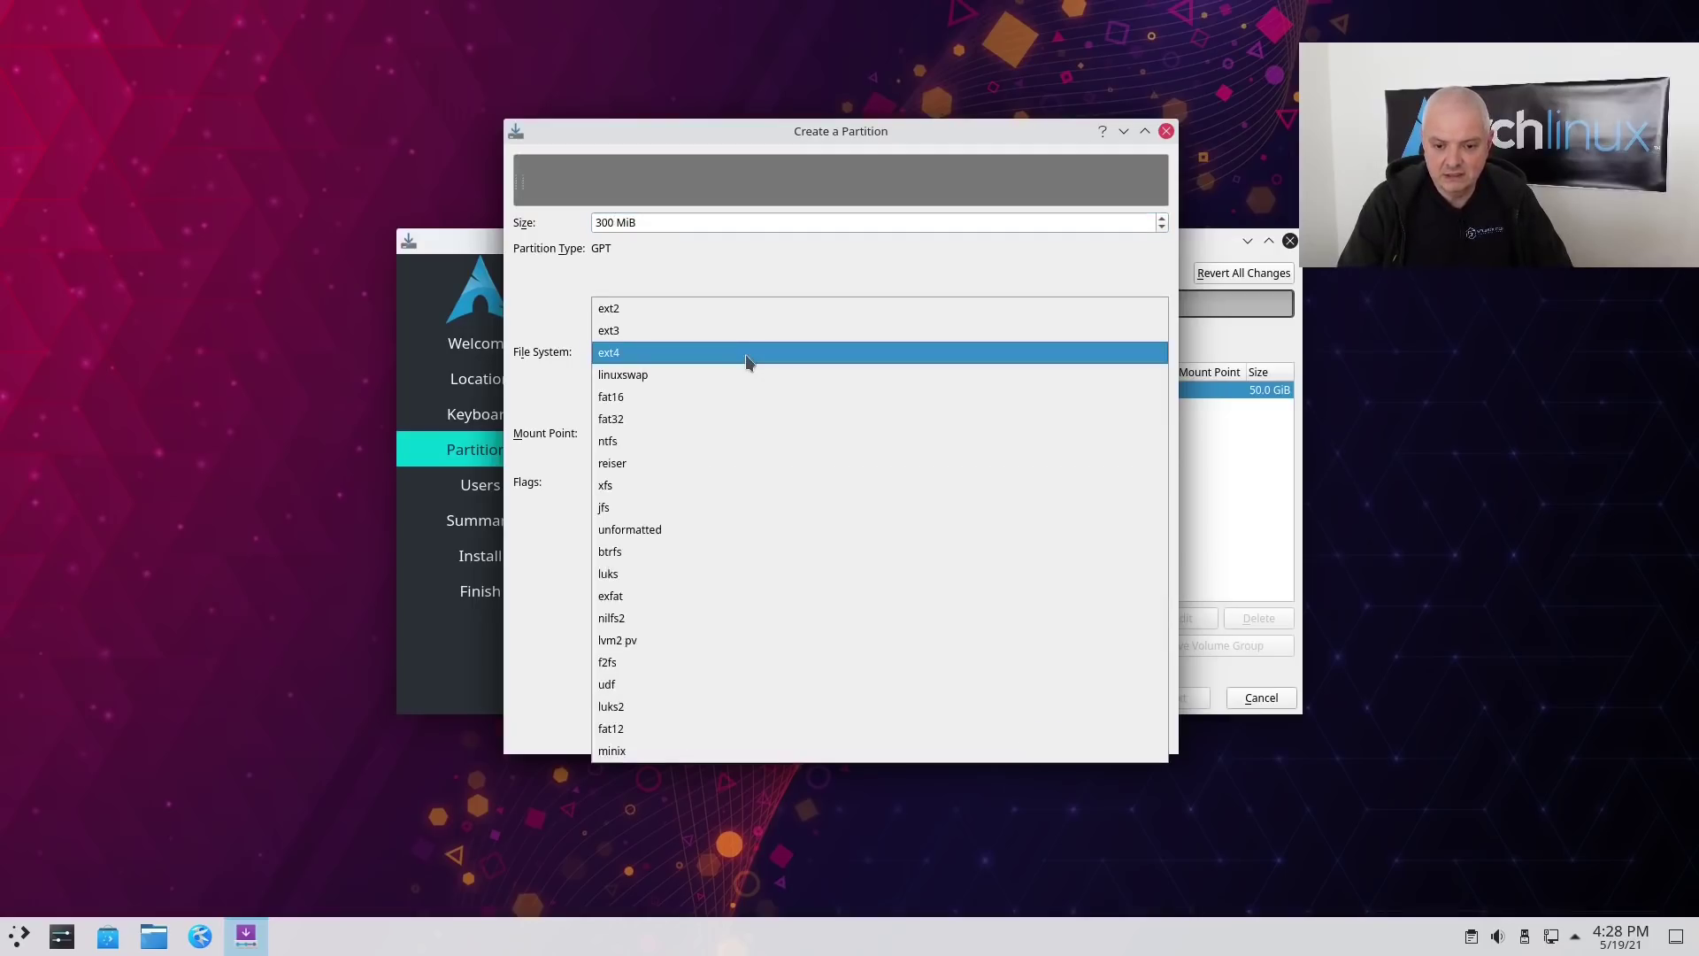
{"action": "left_click", "coordinate": [639, 426]}
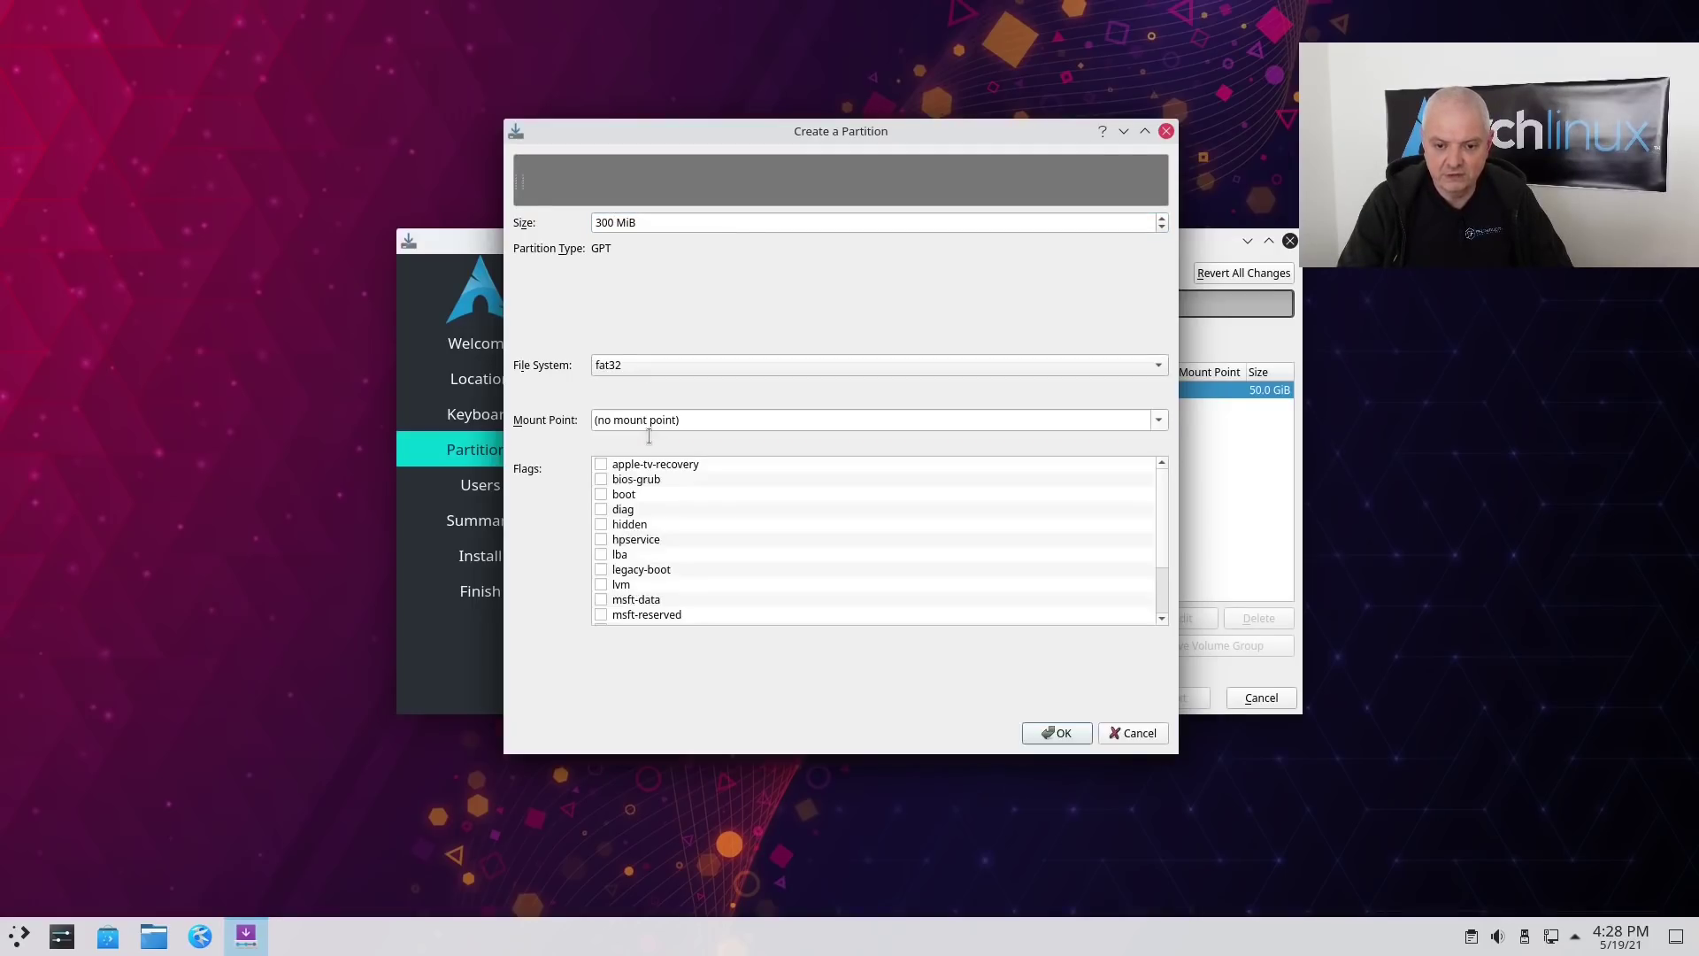
{"action": "left_click", "coordinate": [1162, 429]}
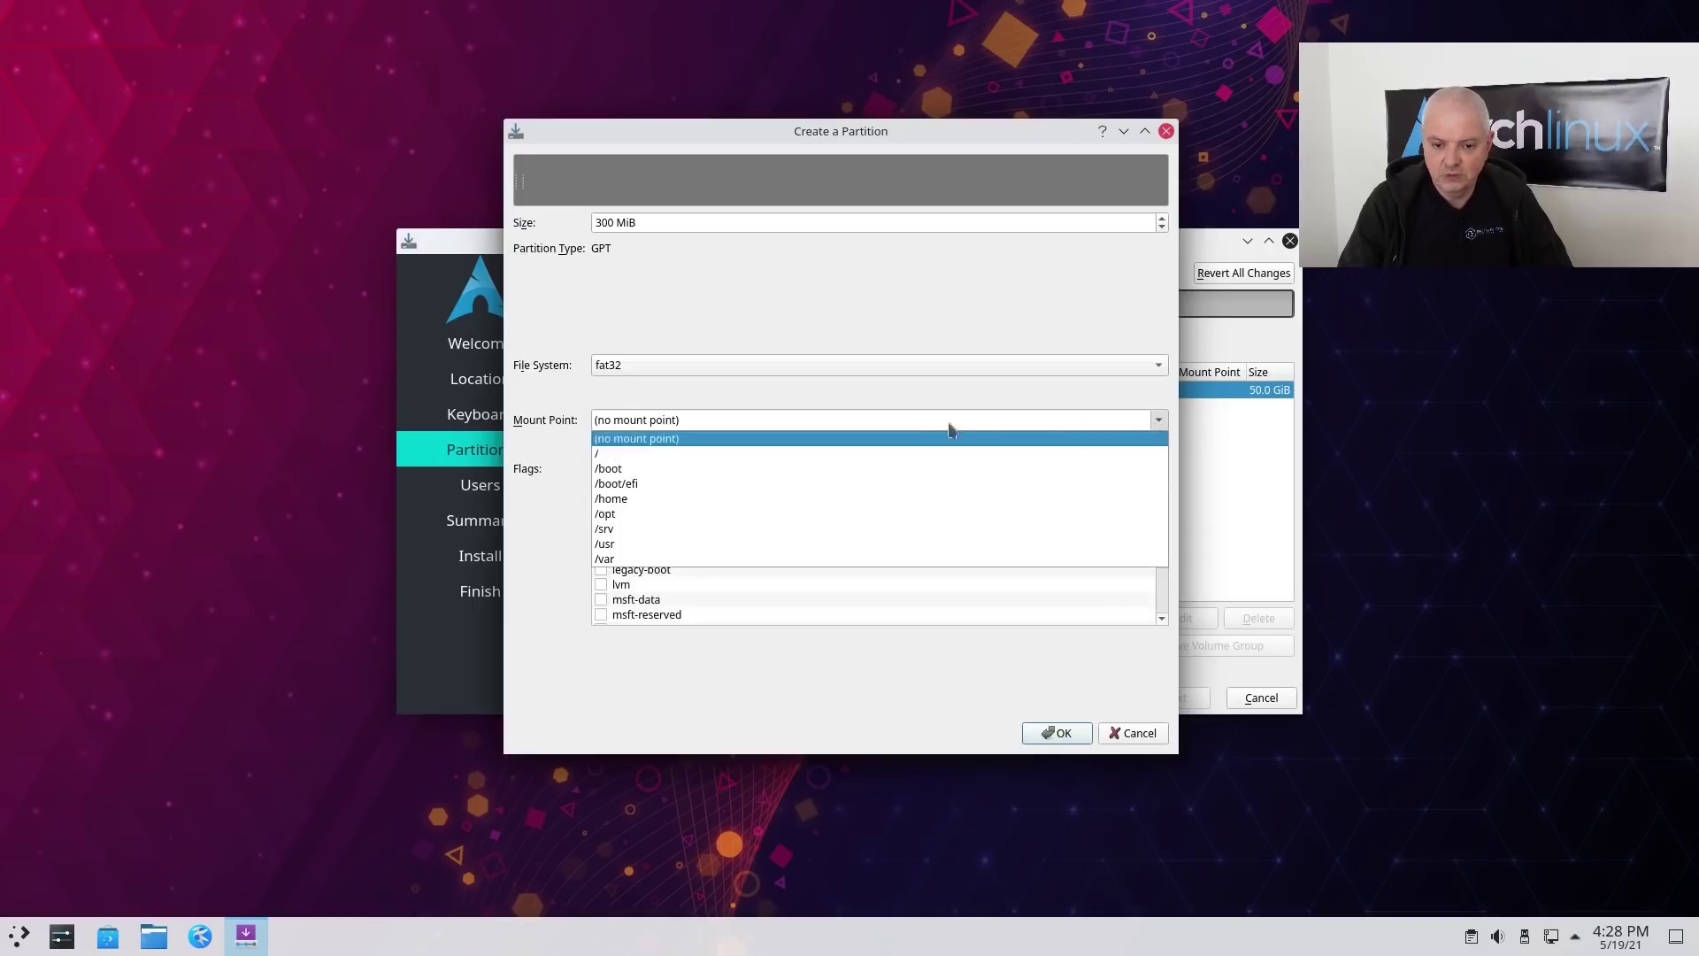
{"action": "left_click", "coordinate": [651, 484]}
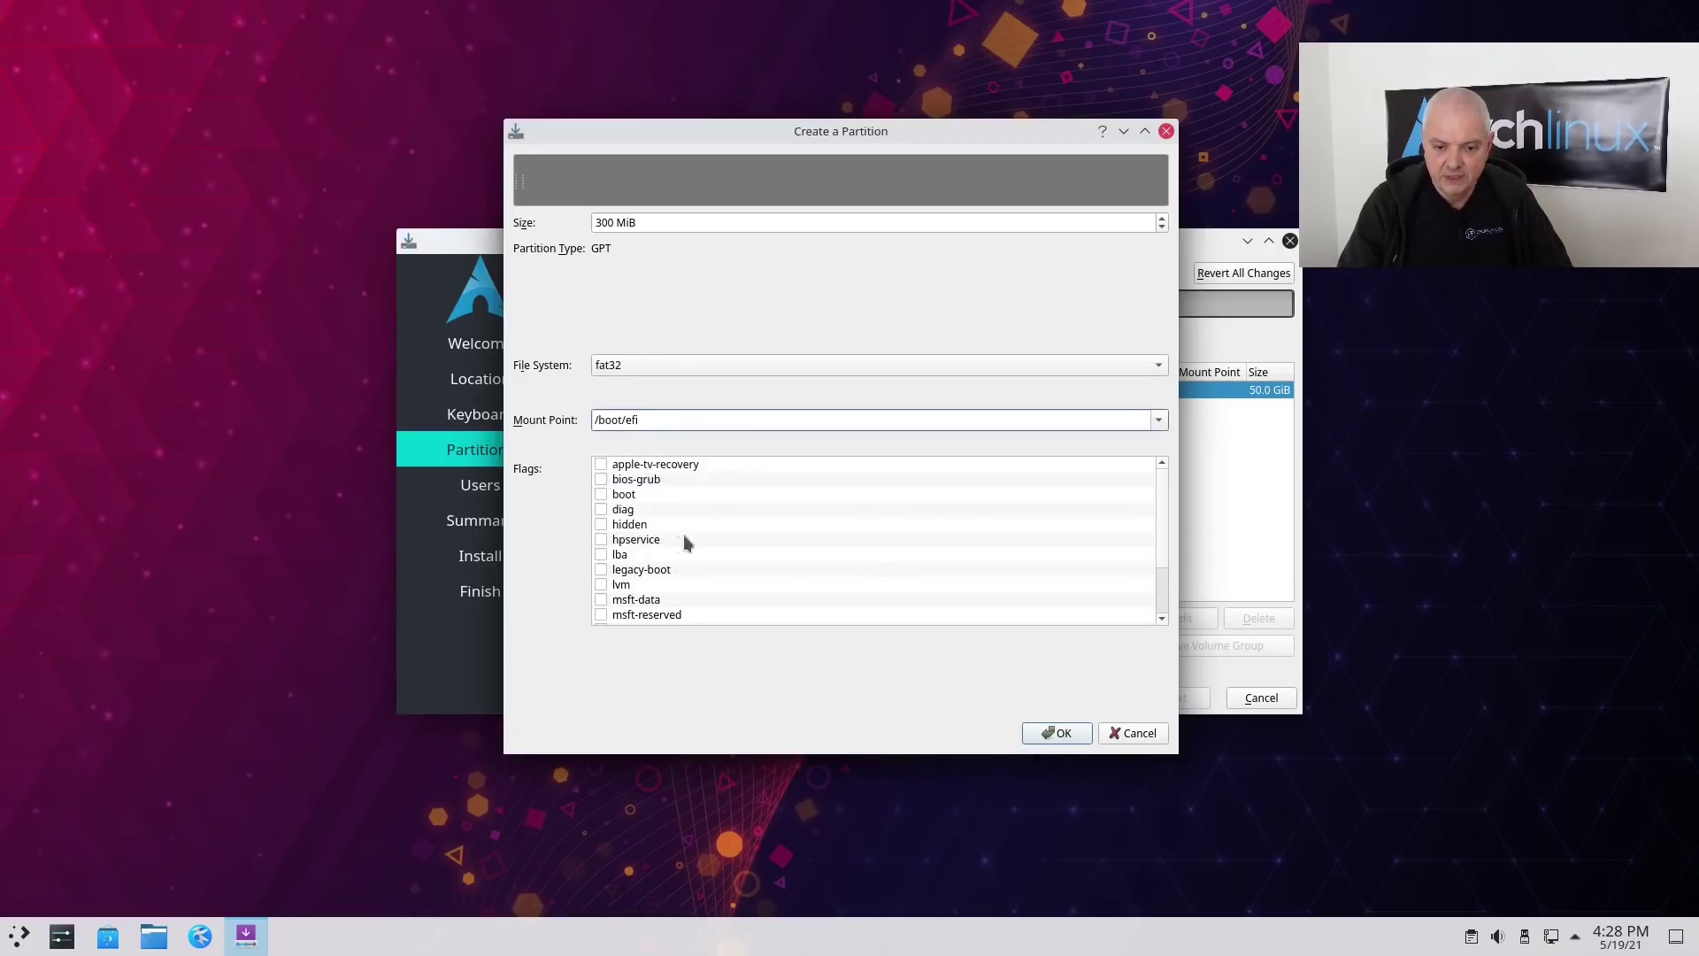
{"action": "left_click", "coordinate": [601, 495]}
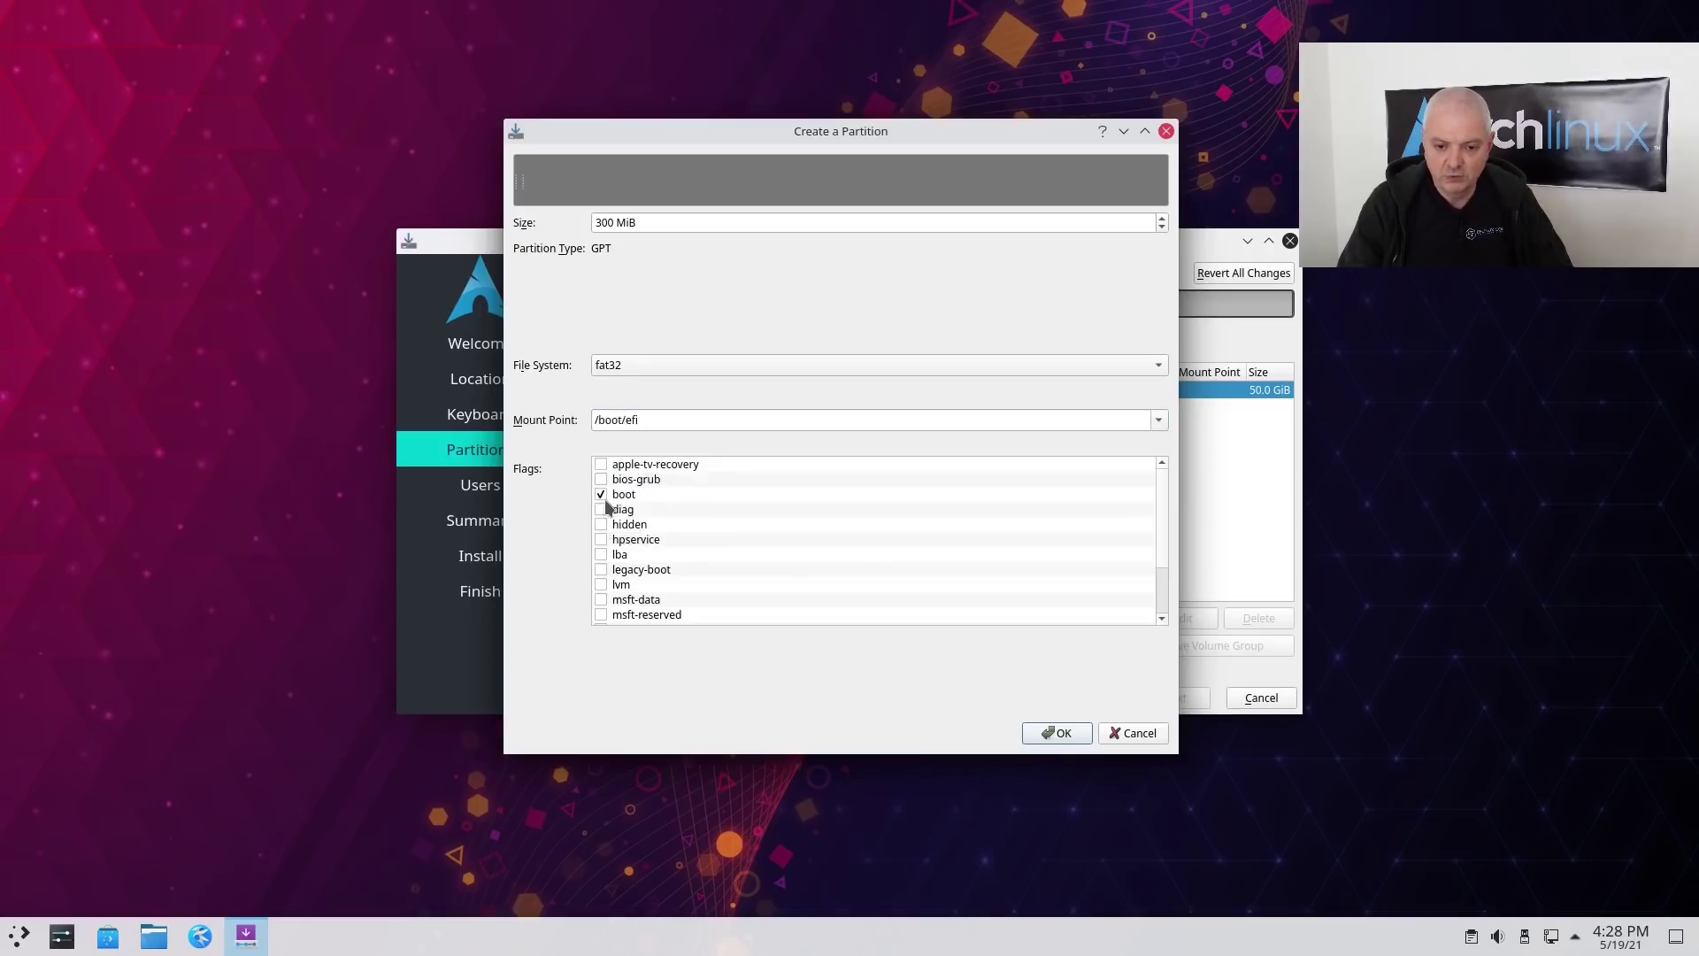
{"action": "left_click", "coordinate": [1058, 735]}
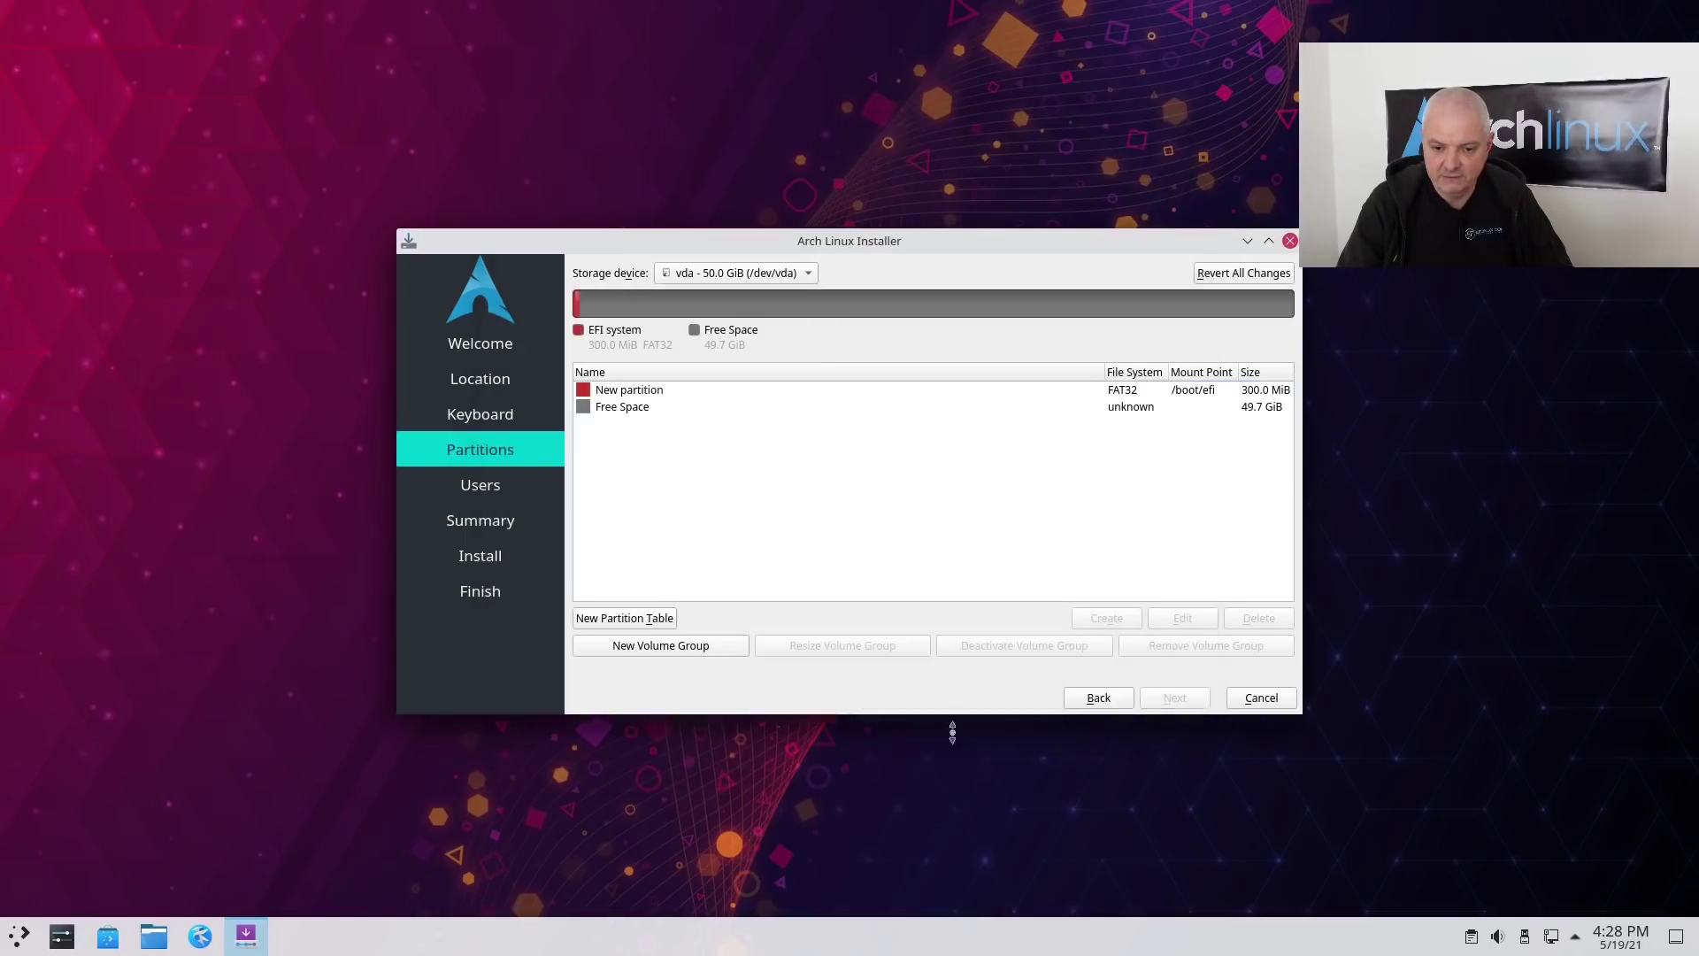
{"action": "left_click", "coordinate": [620, 411]}
{"action": "left_click", "coordinate": [1098, 620]}
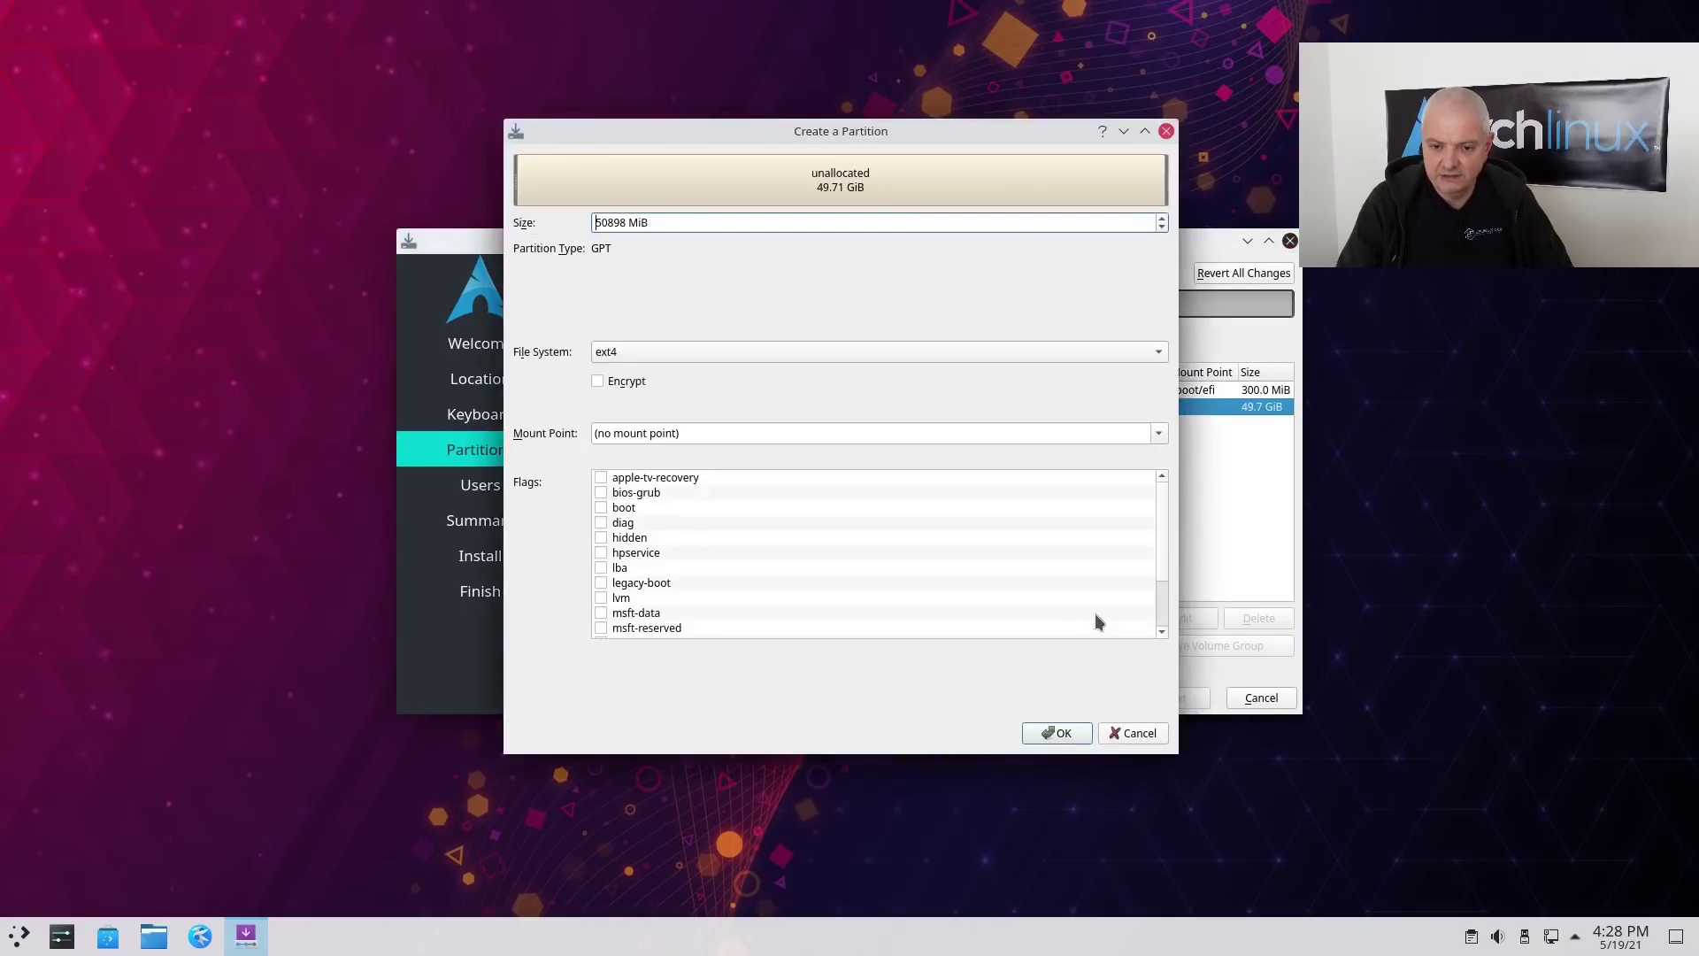
- Create a 1000 MiB linuxswap partition, then select the remaining free space
{"action": "left_click", "coordinate": [608, 222]}
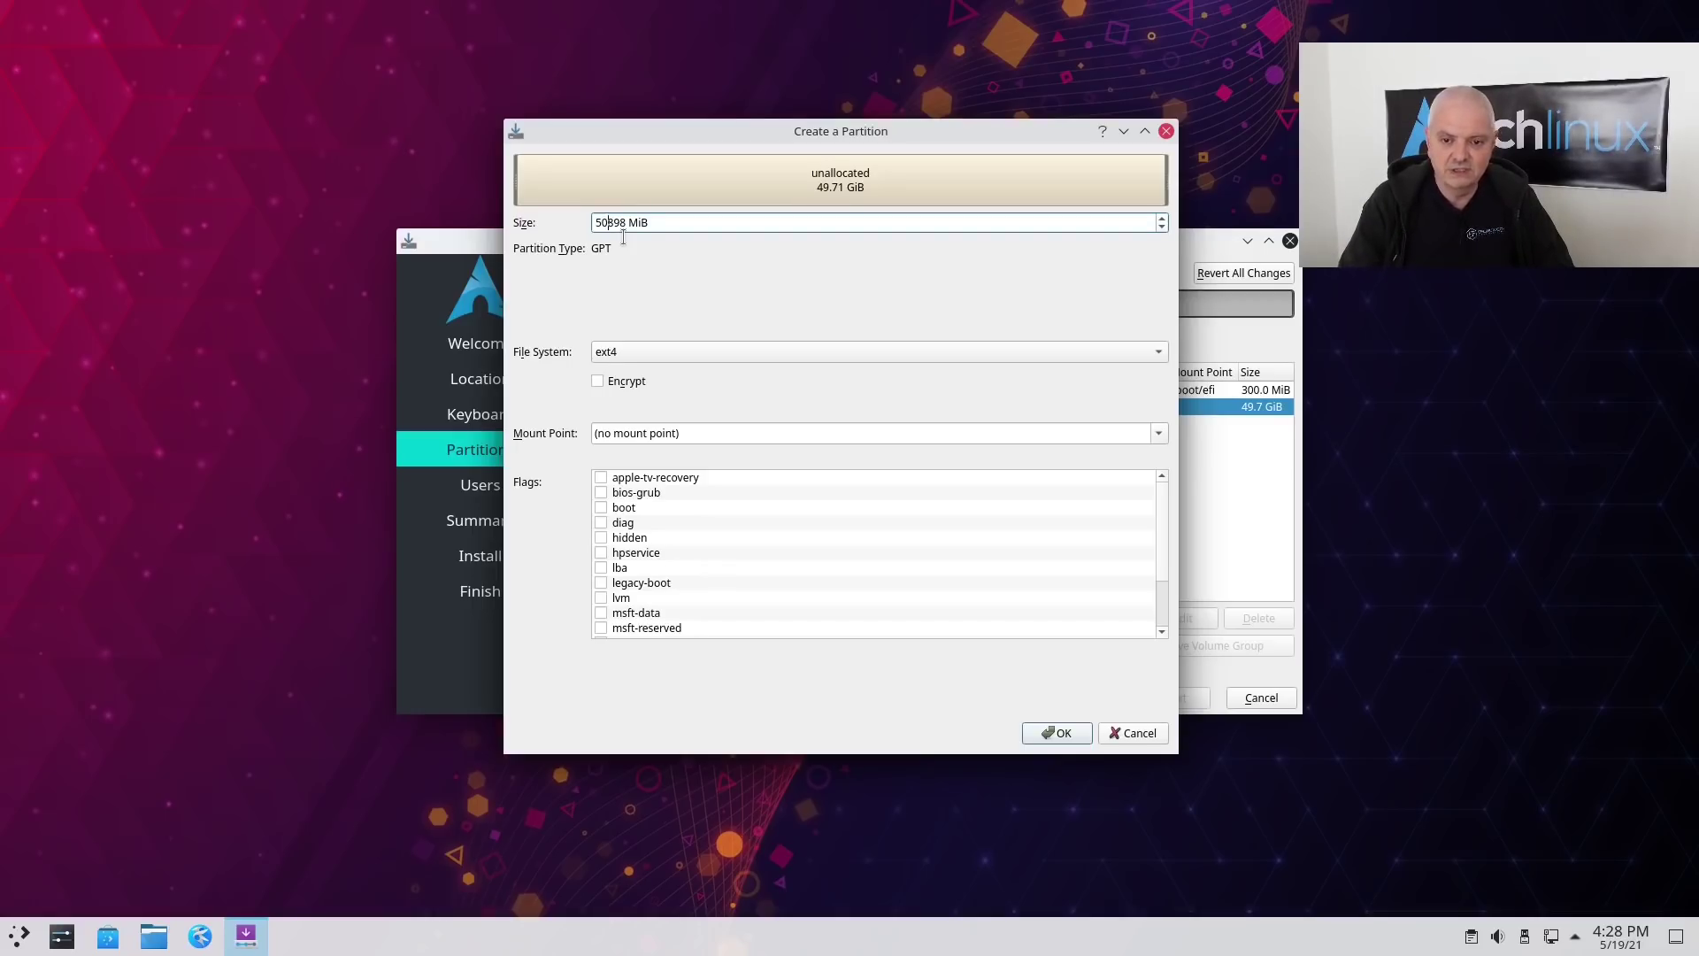
{"action": "double_click", "coordinate": [623, 226]}
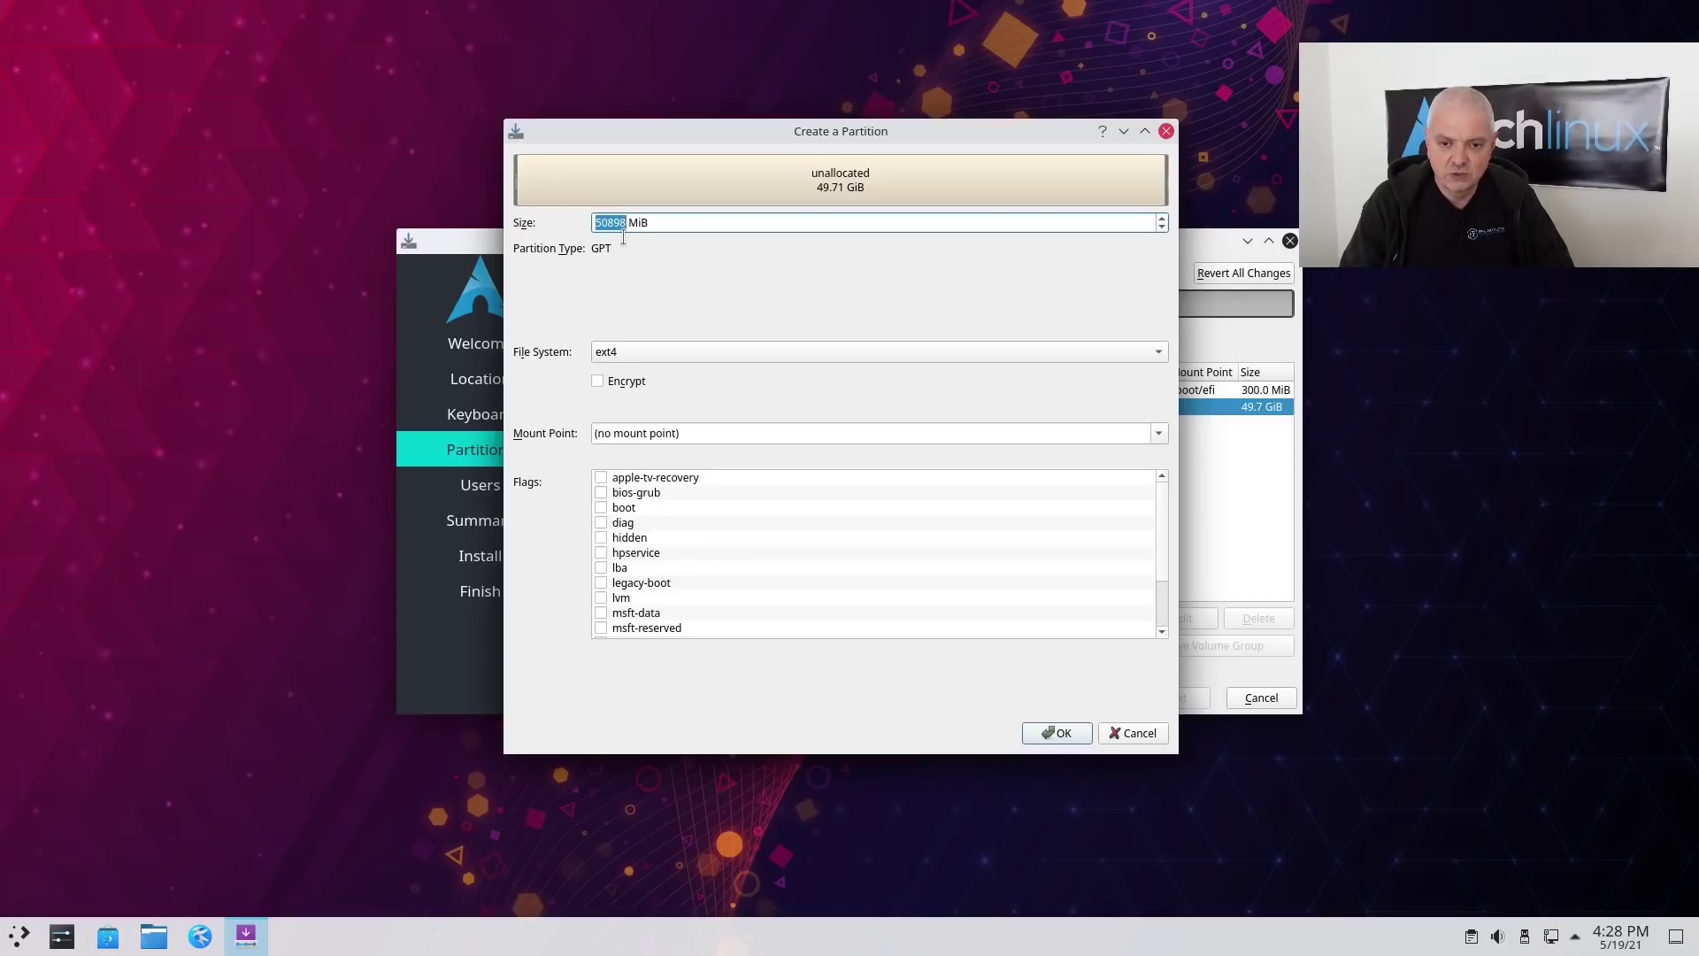
{"action": "type", "text": "1000"}
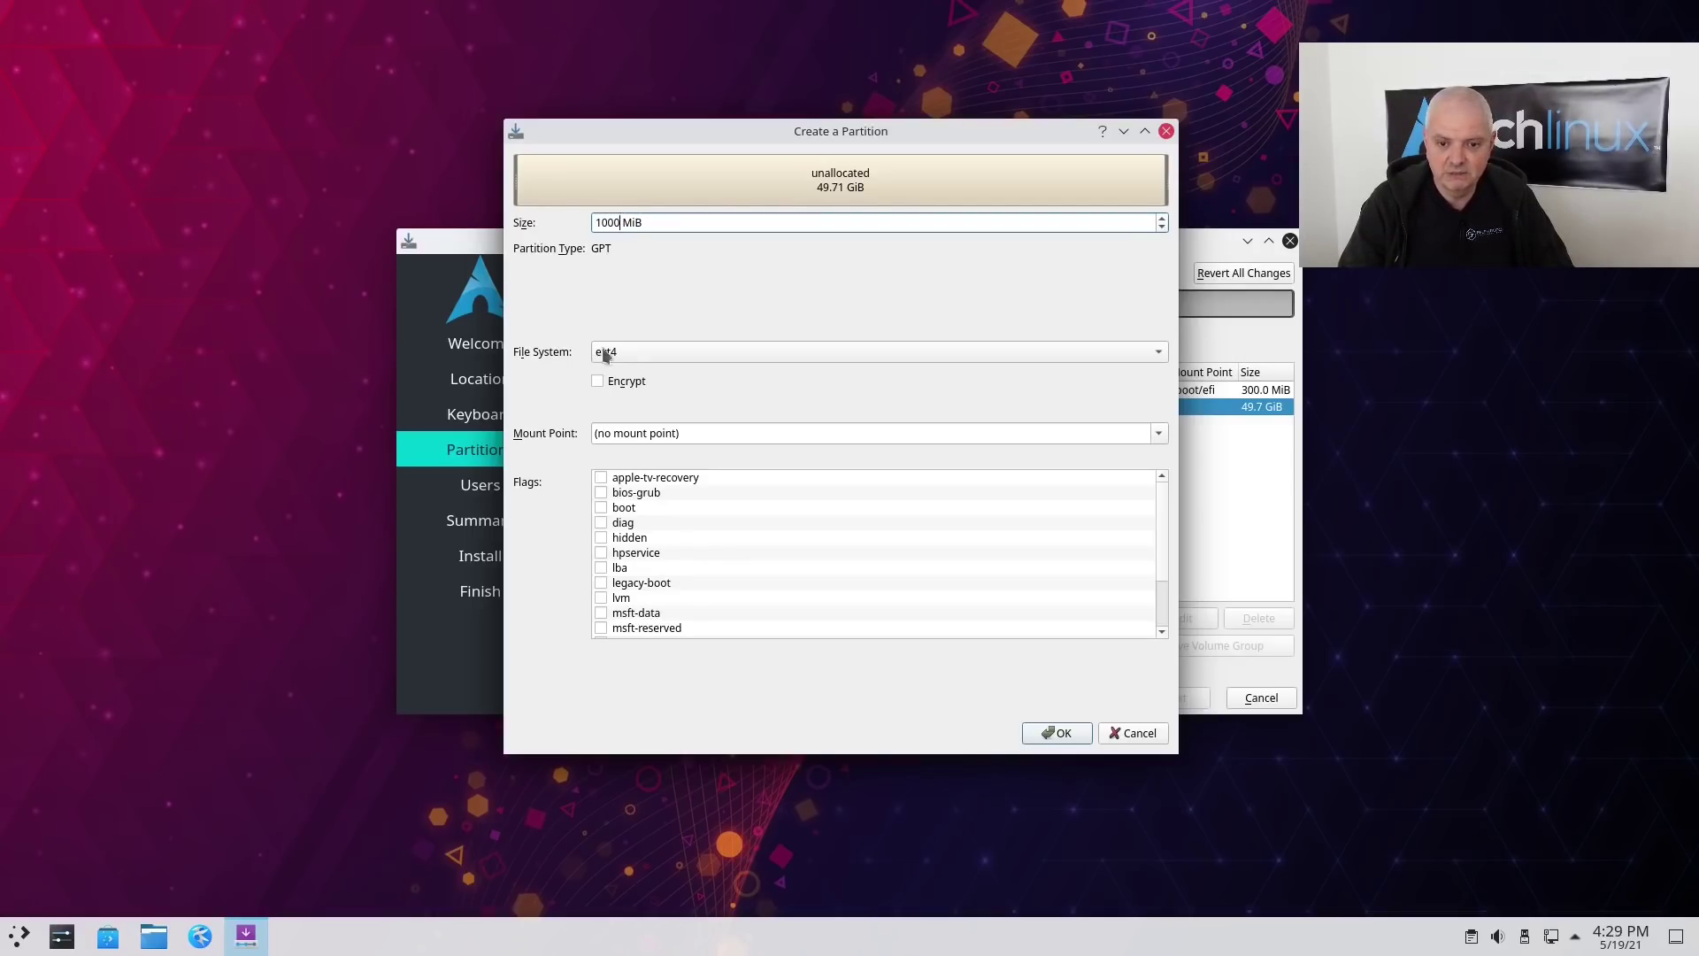
{"action": "left_click", "coordinate": [646, 356]}
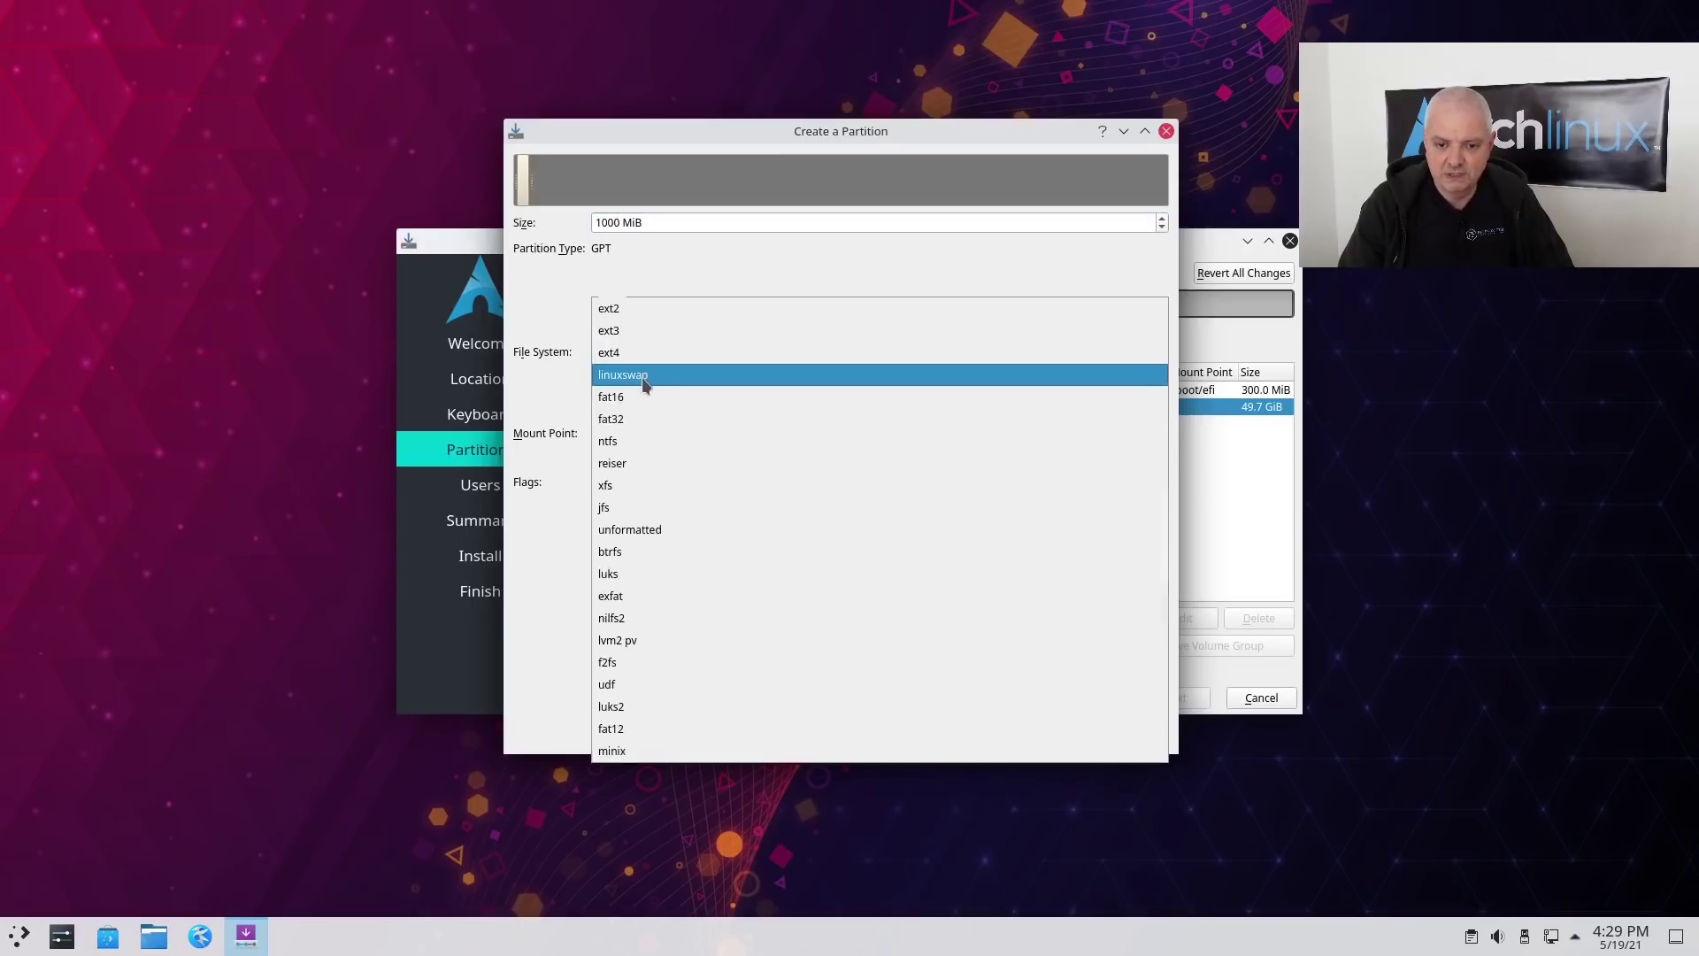
{"action": "left_click", "coordinate": [641, 377]}
{"action": "scroll", "coordinate": [704, 560], "scroll_direction": "down", "scroll_amount": 2}
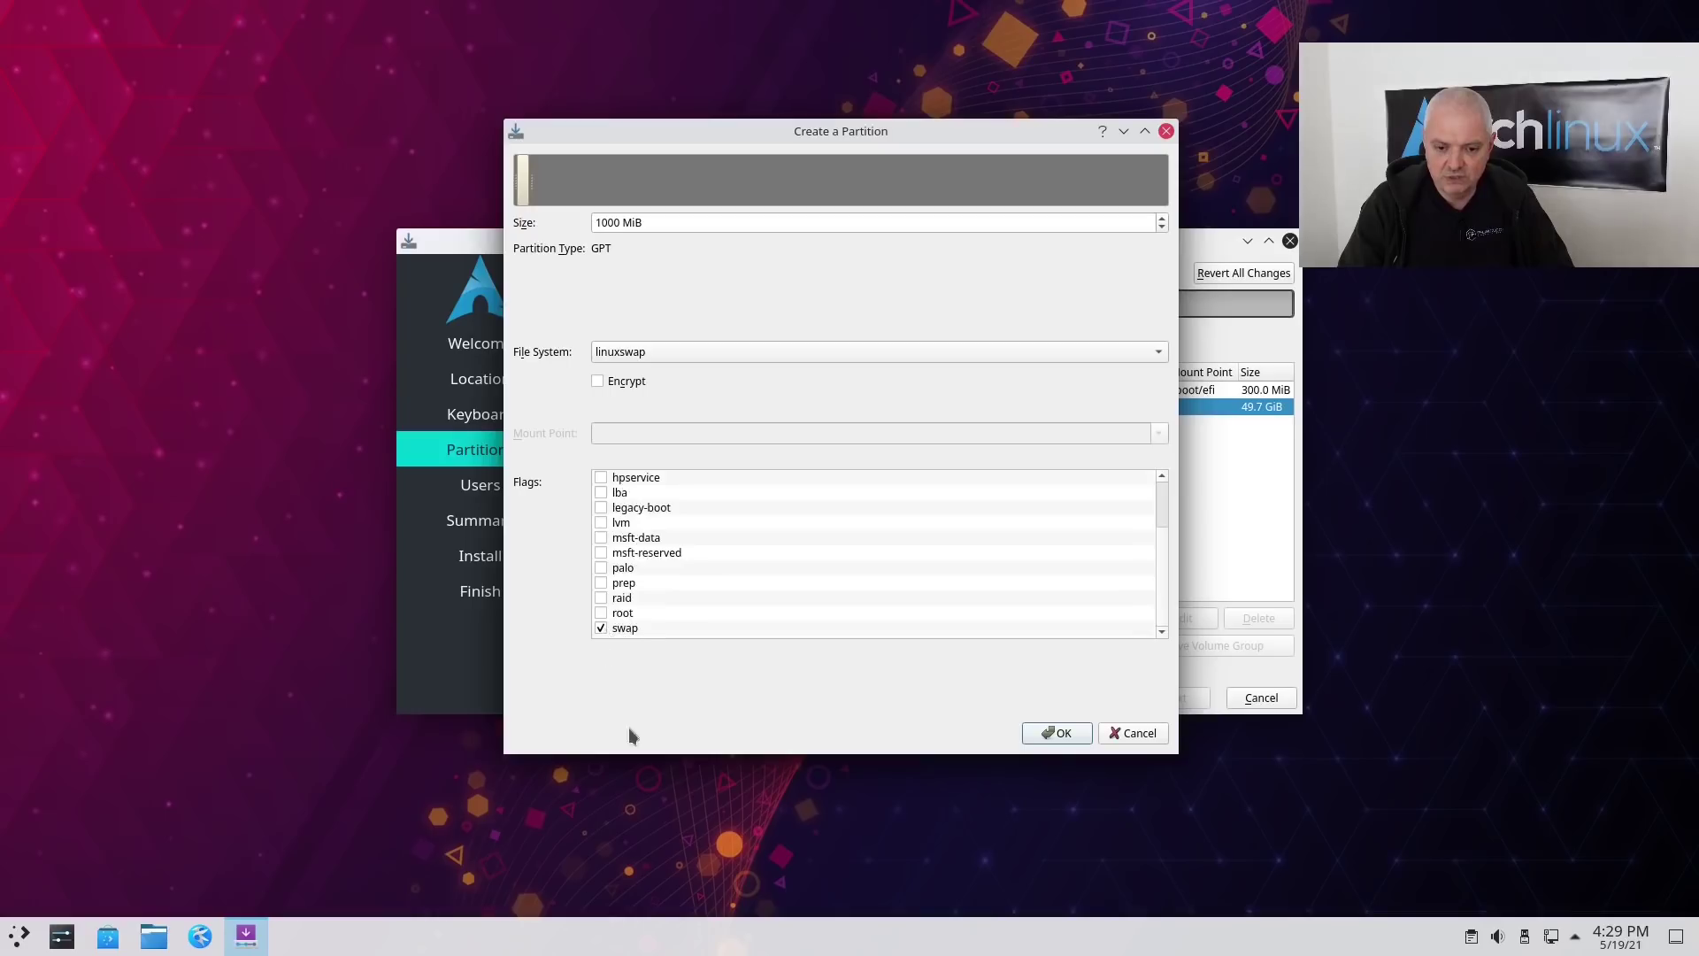
{"action": "left_click", "coordinate": [1055, 735]}
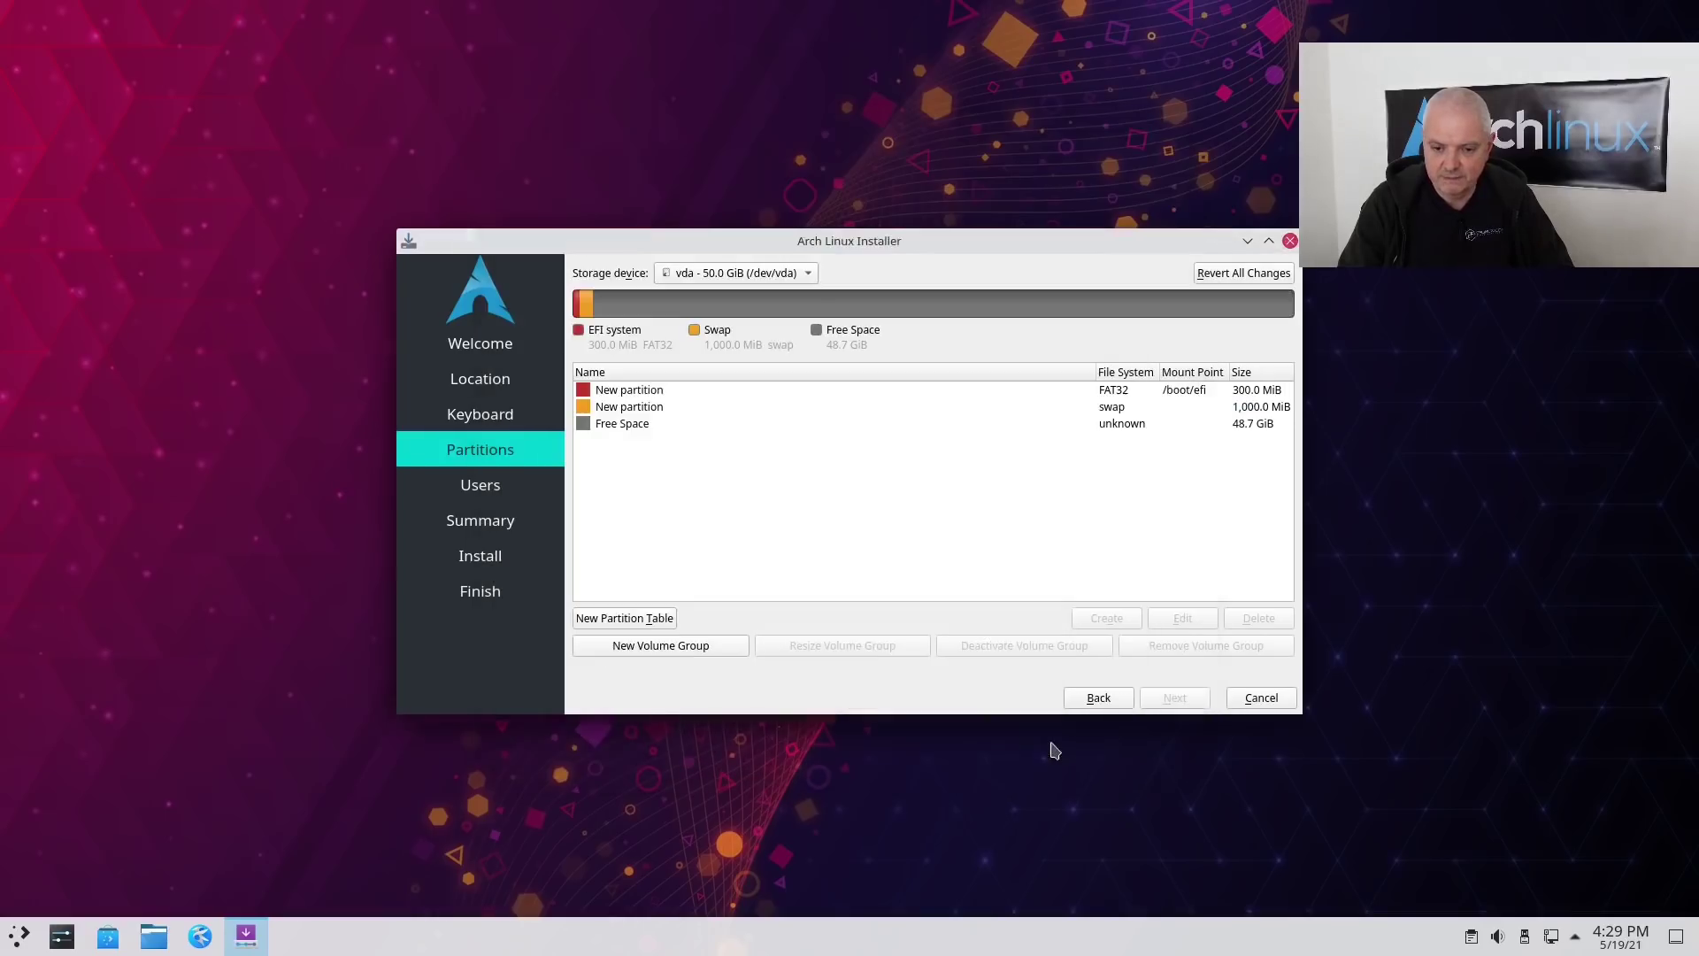
{"action": "left_click", "coordinate": [624, 427]}
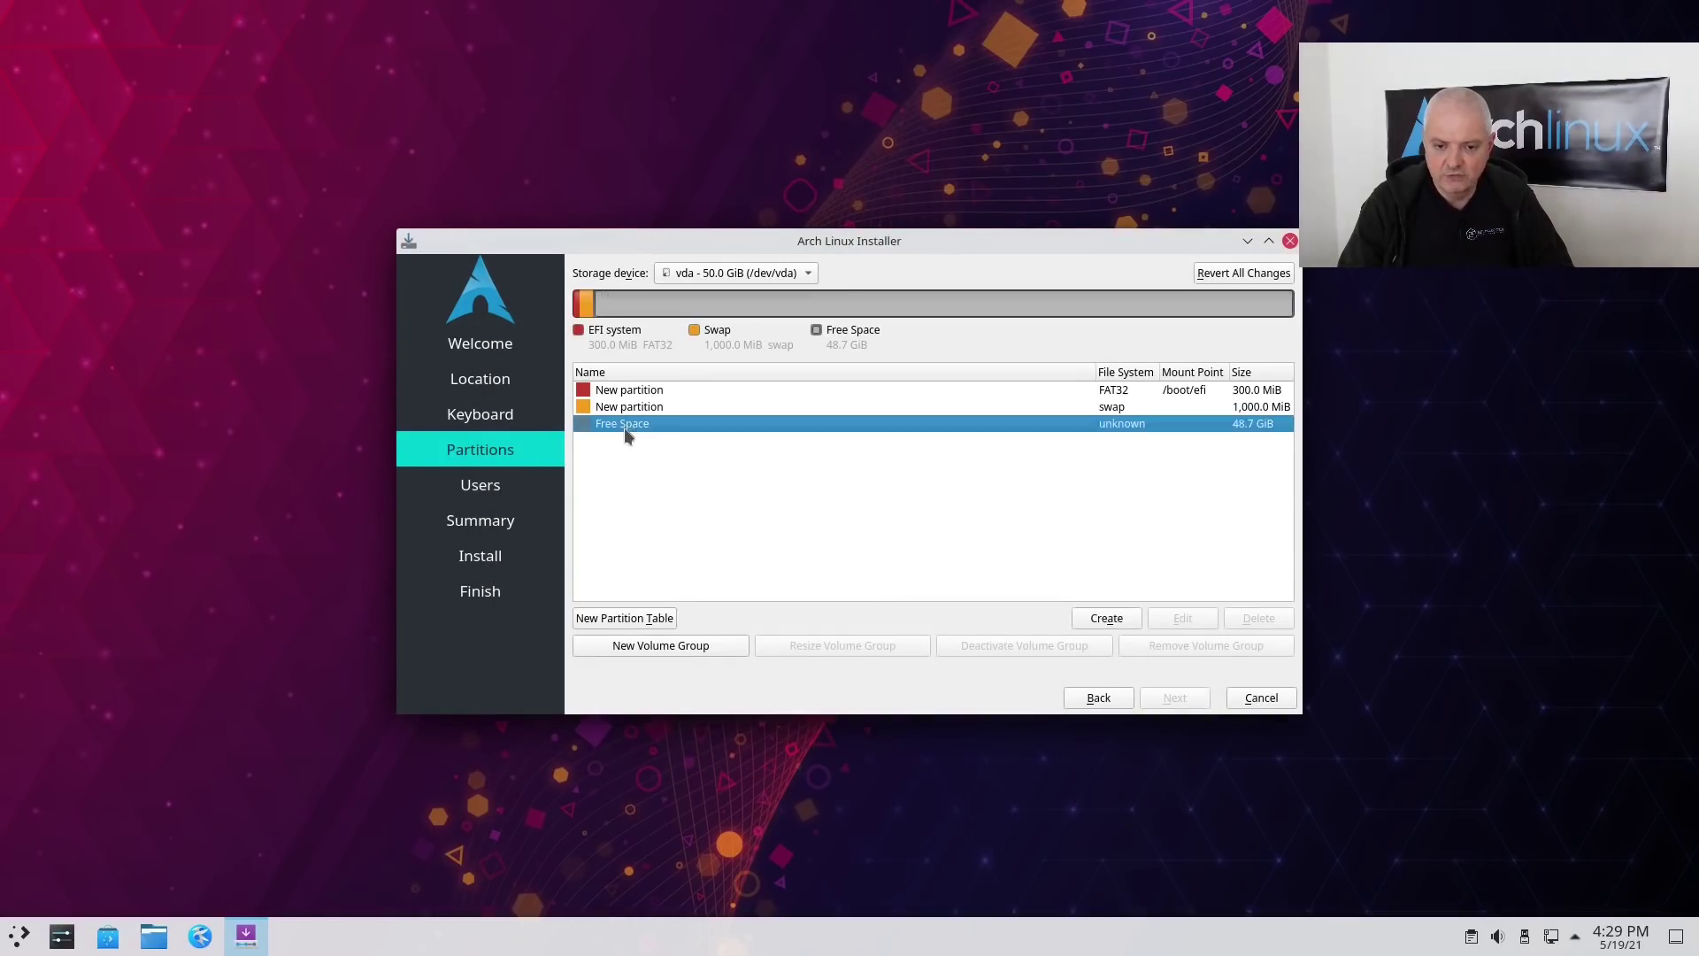
- Create a 25000 MiB ext4 partition mounted at / with the root flag
{"action": "left_click", "coordinate": [1107, 619]}
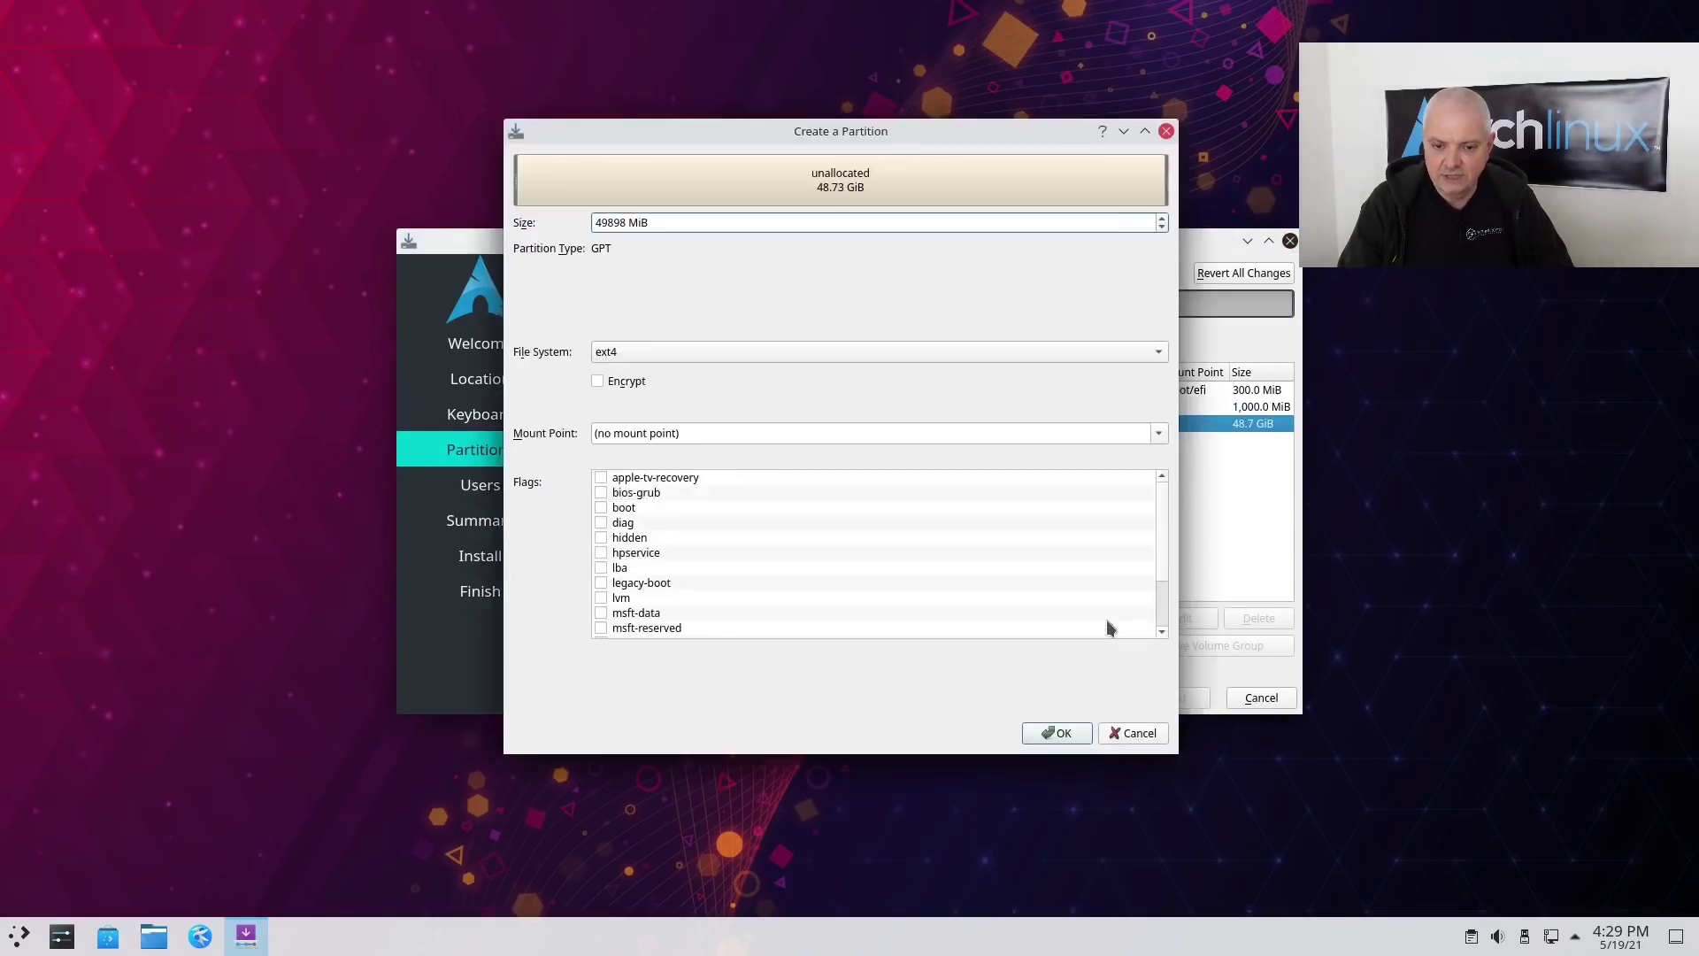
{"action": "double_click", "coordinate": [623, 231]}
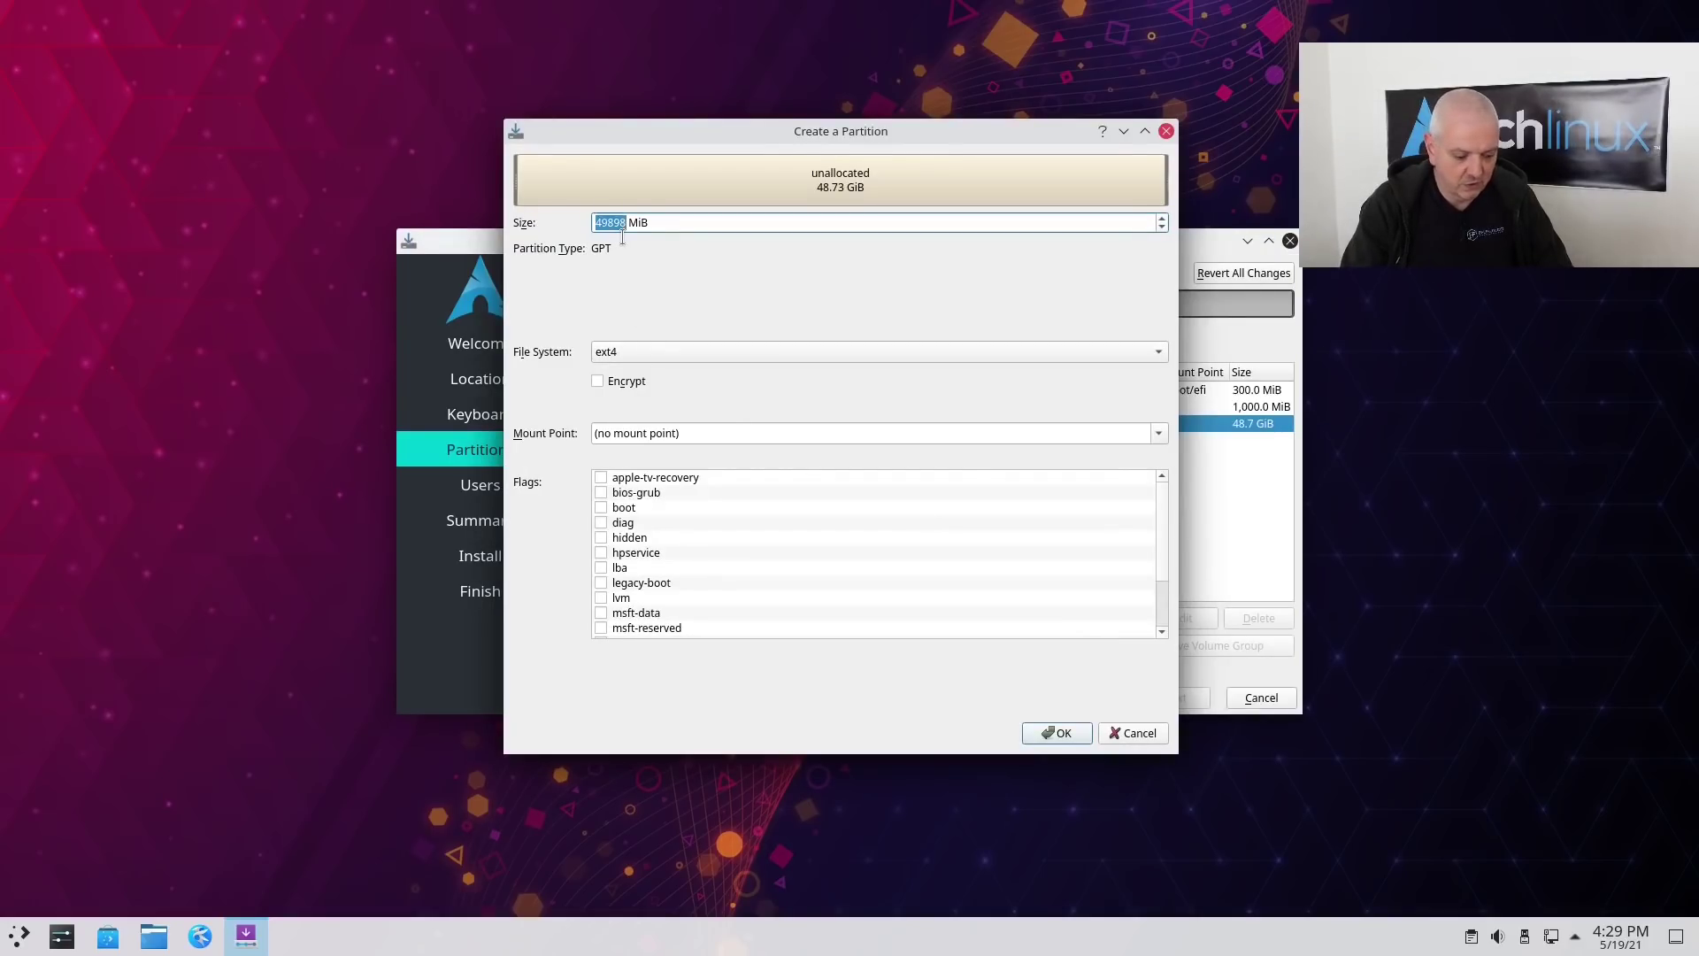
{"action": "type", "text": "25000"}
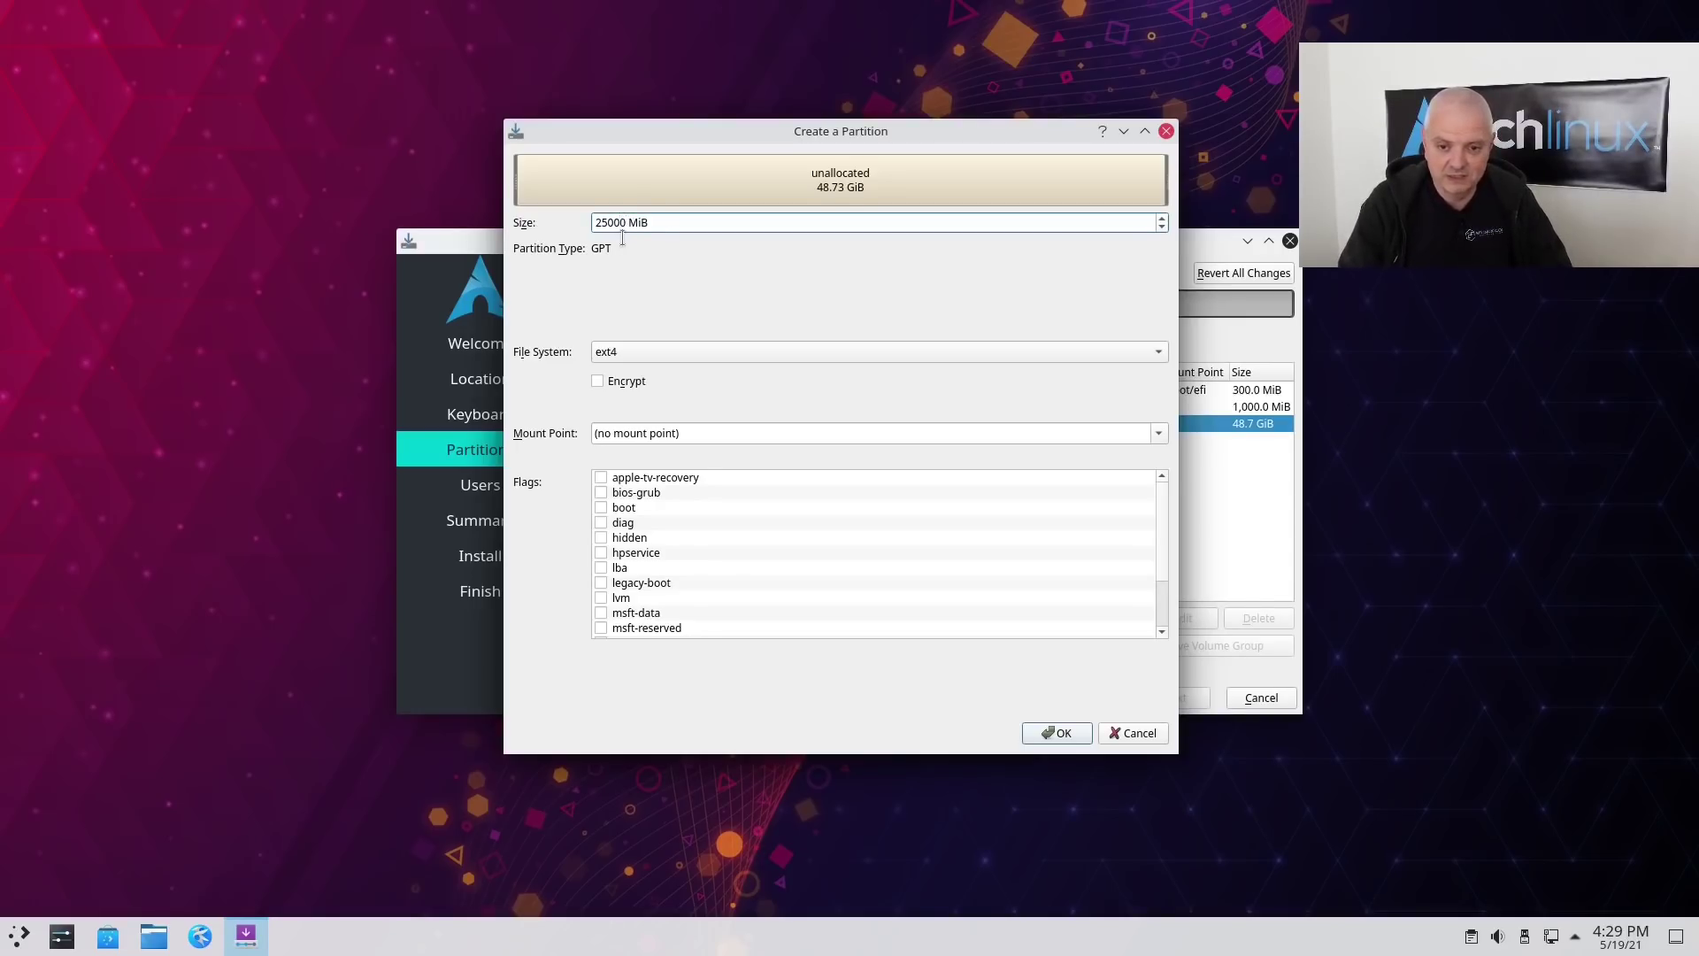
{"action": "left_click", "coordinate": [617, 354]}
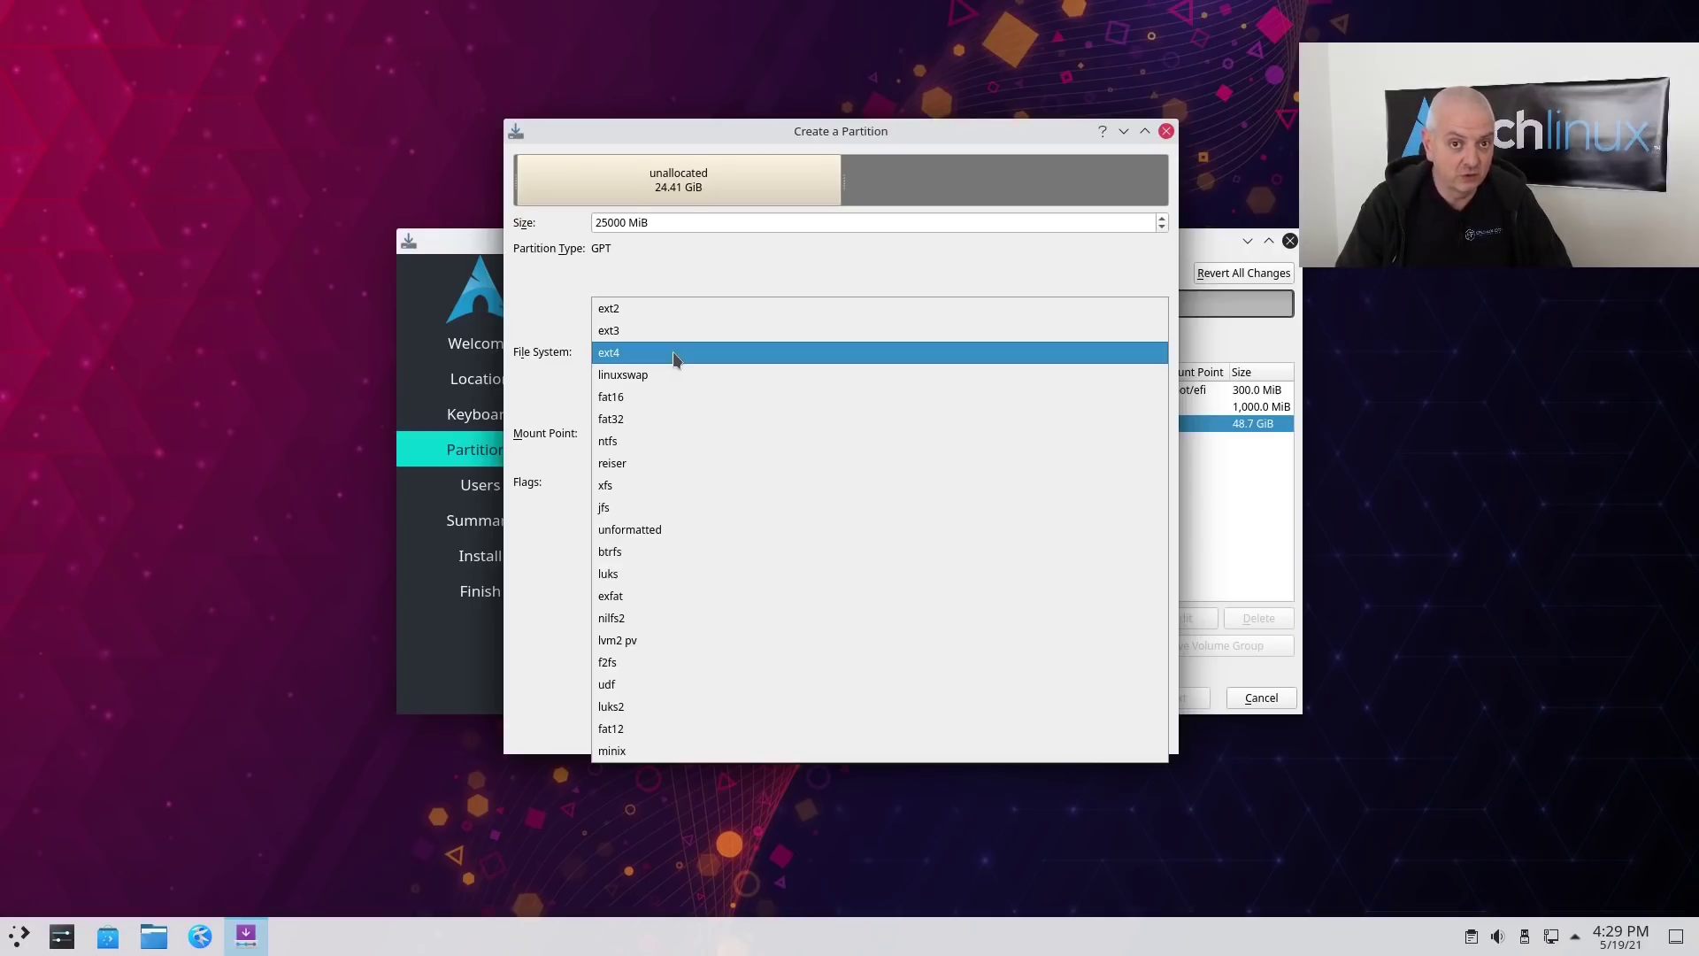
{"action": "left_click", "coordinate": [623, 355]}
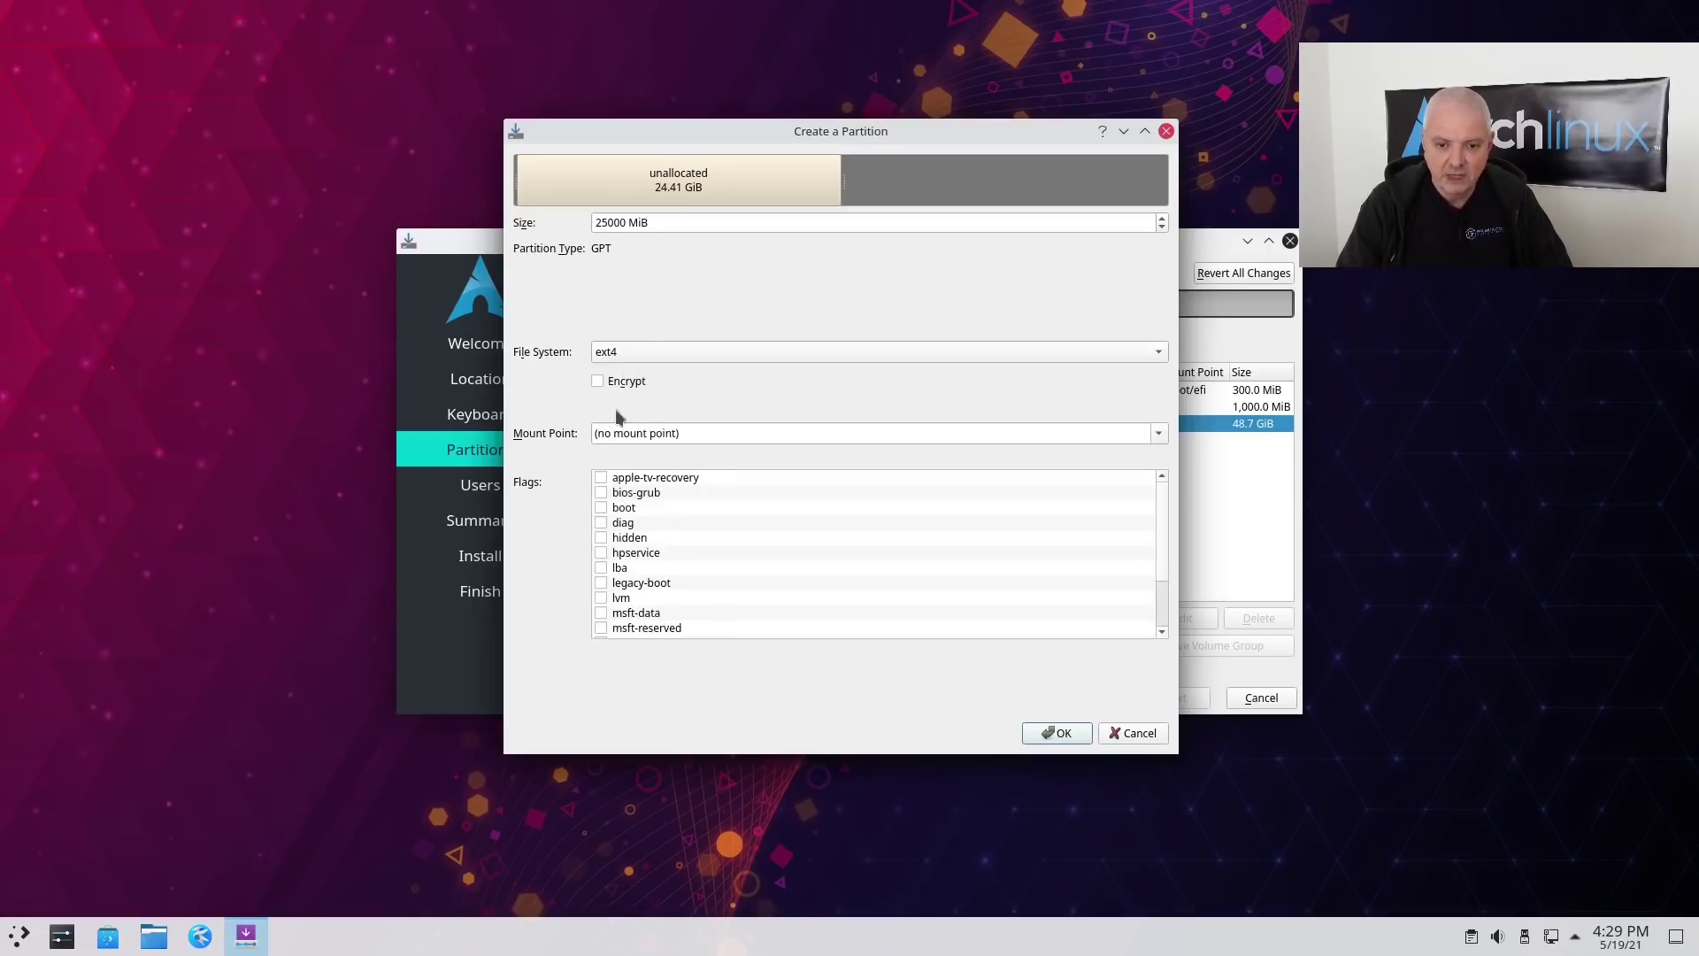
{"action": "left_click", "coordinate": [1165, 438]}
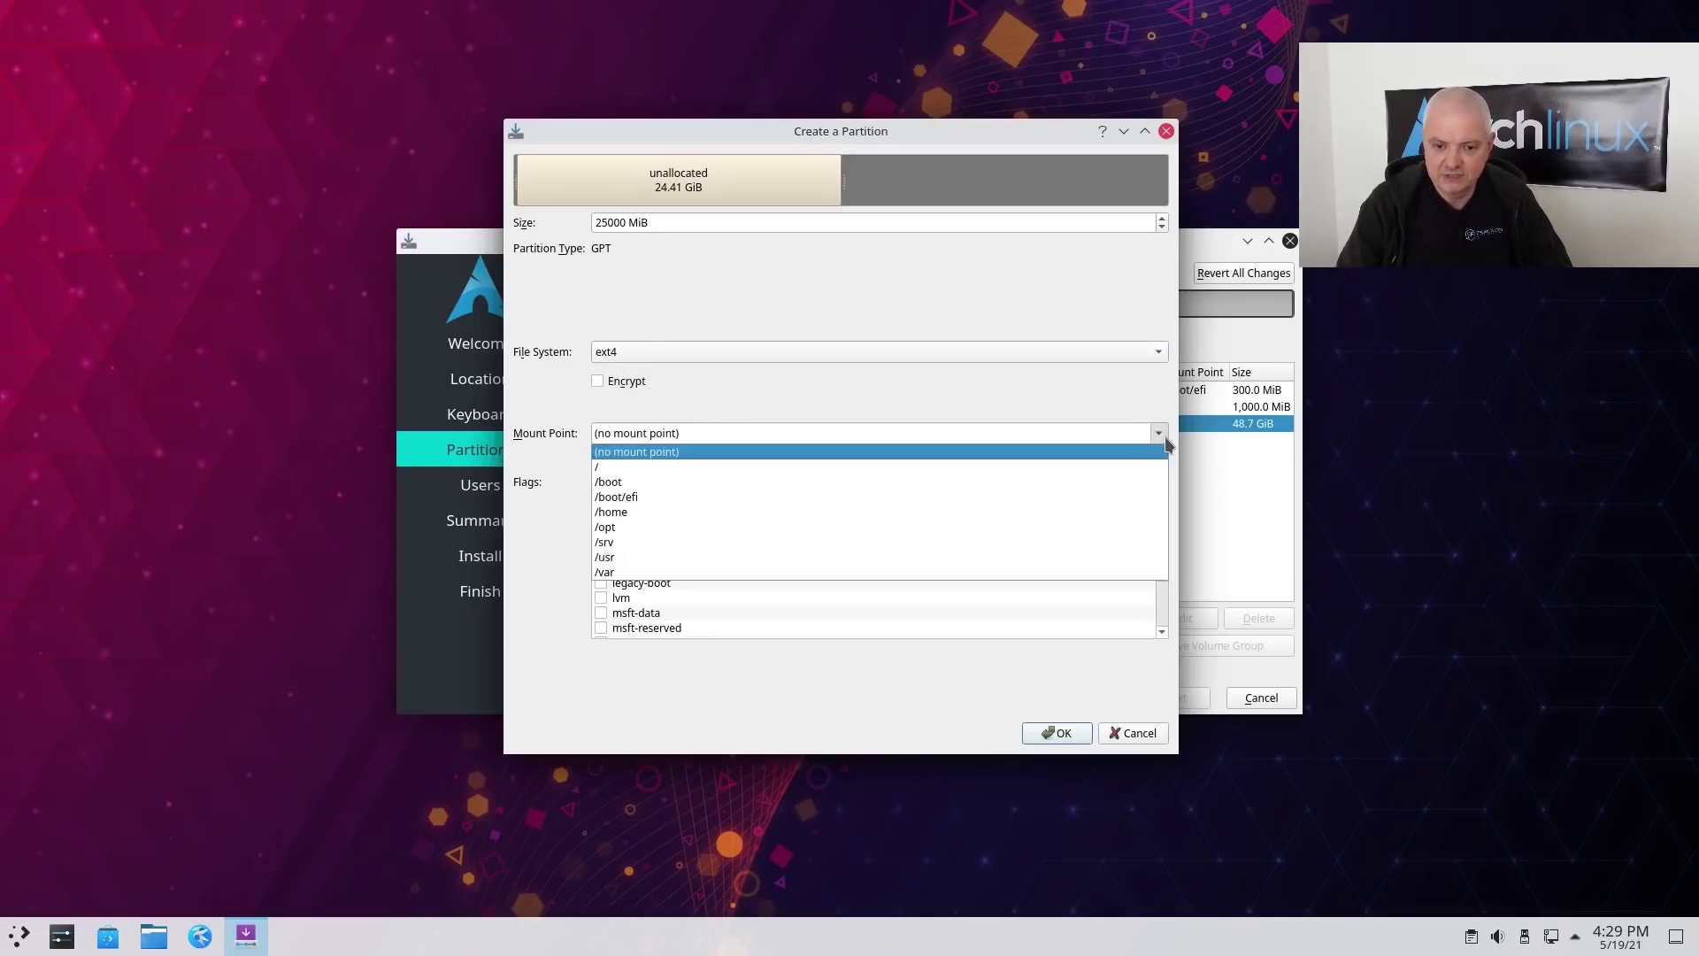
{"action": "left_click", "coordinate": [673, 468]}
{"action": "scroll", "coordinate": [678, 540], "scroll_direction": "down", "scroll_amount": 2}
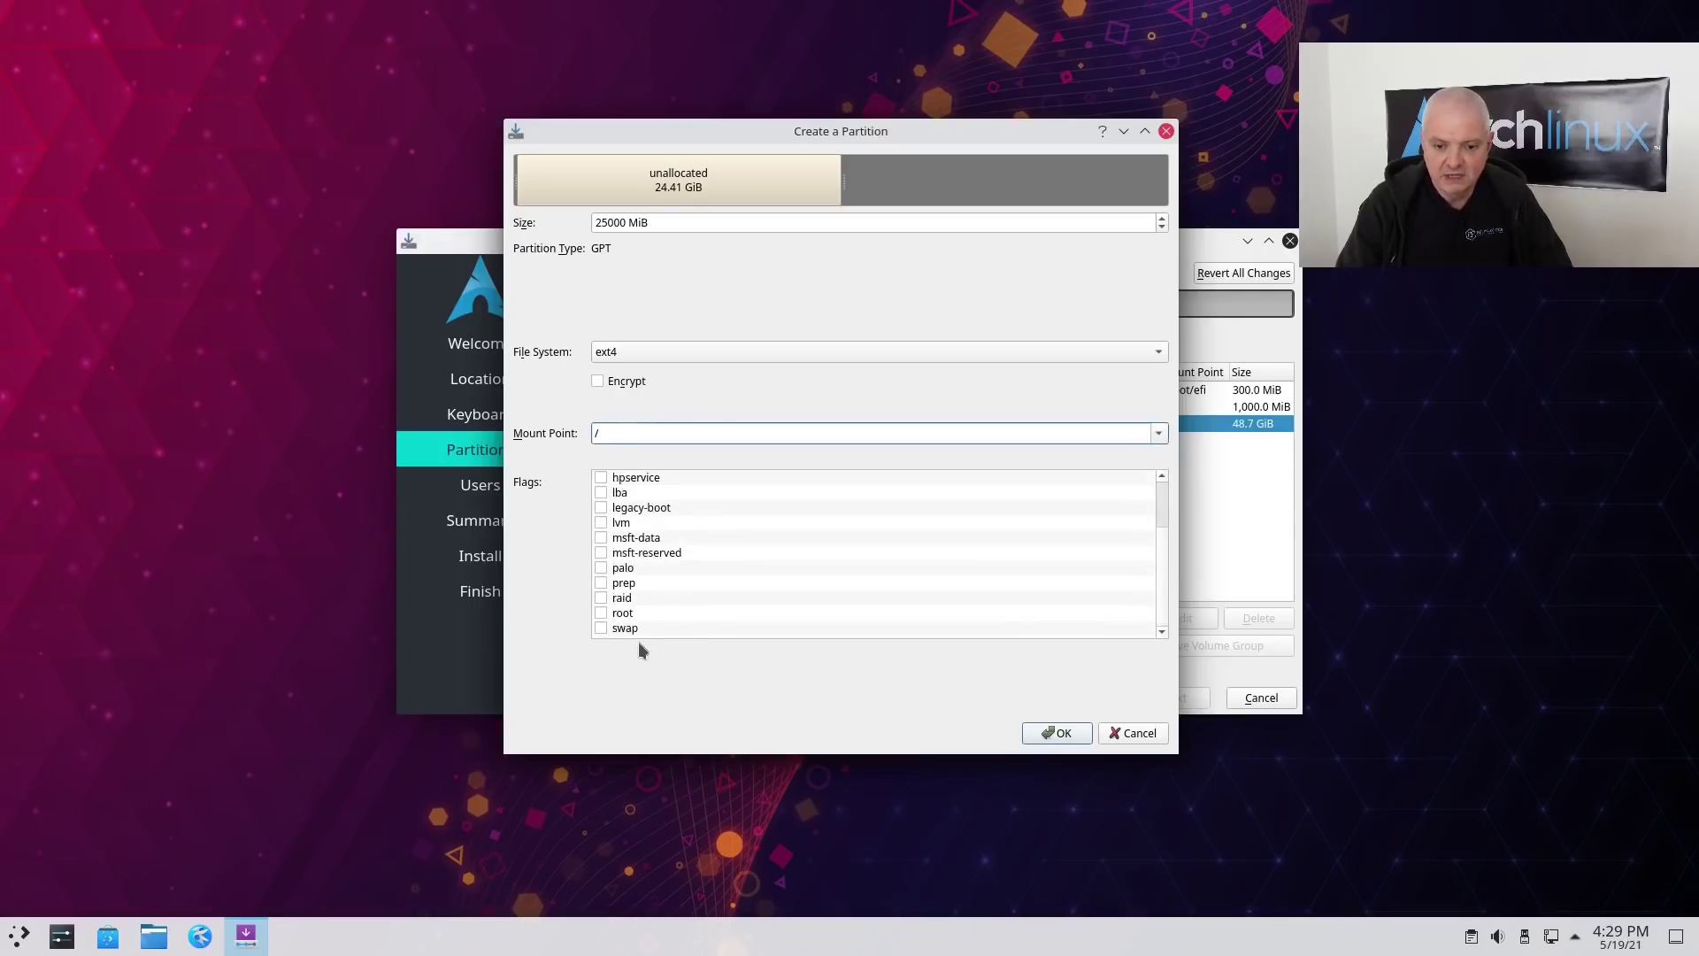
{"action": "left_click", "coordinate": [605, 616]}
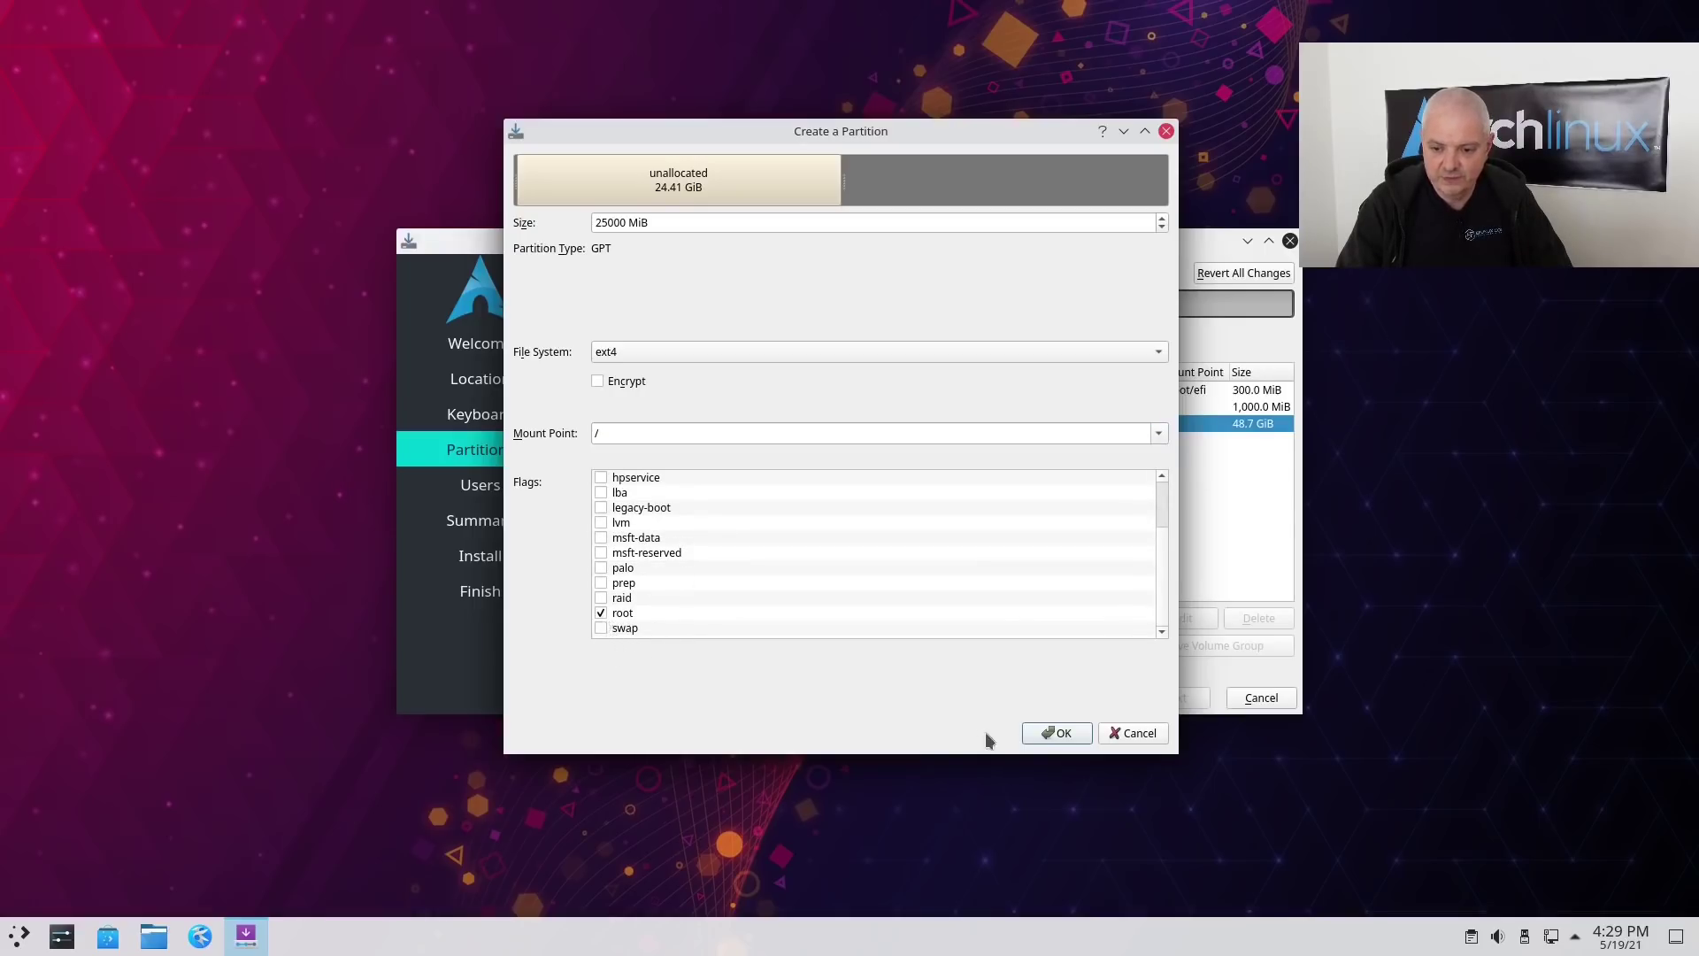
{"action": "left_click", "coordinate": [1052, 739]}
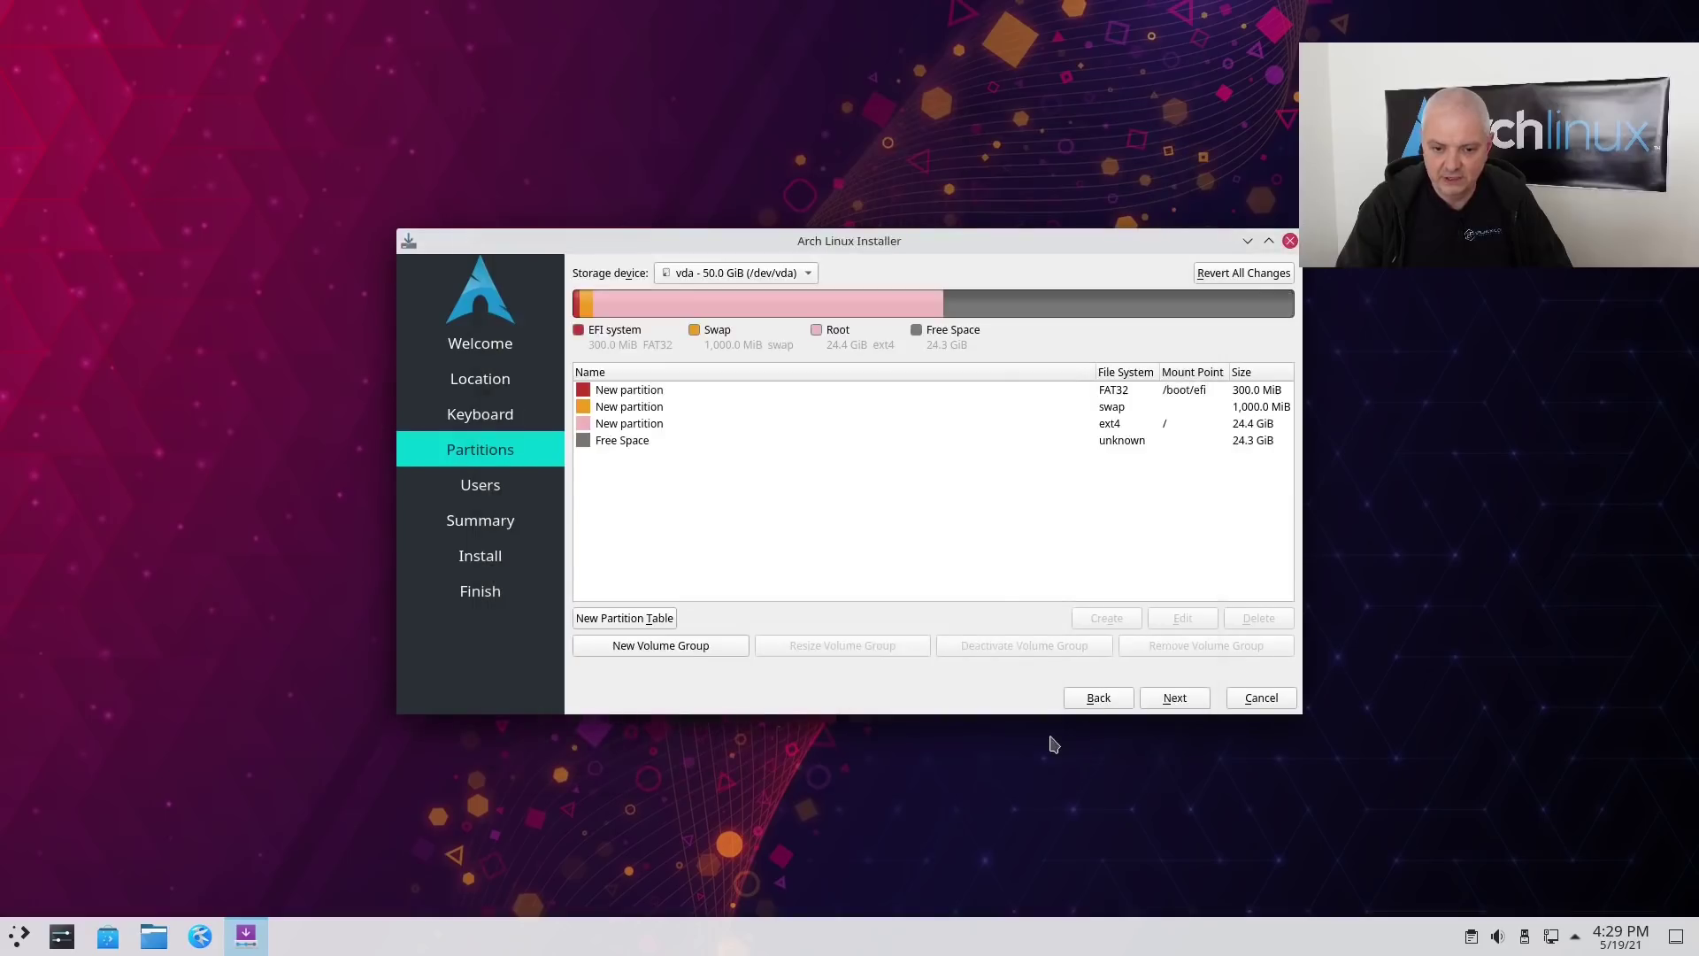
- Create an ext4 partition mounted at /home using all the remaining 24.3 GiB
{"action": "left_click", "coordinate": [626, 443]}
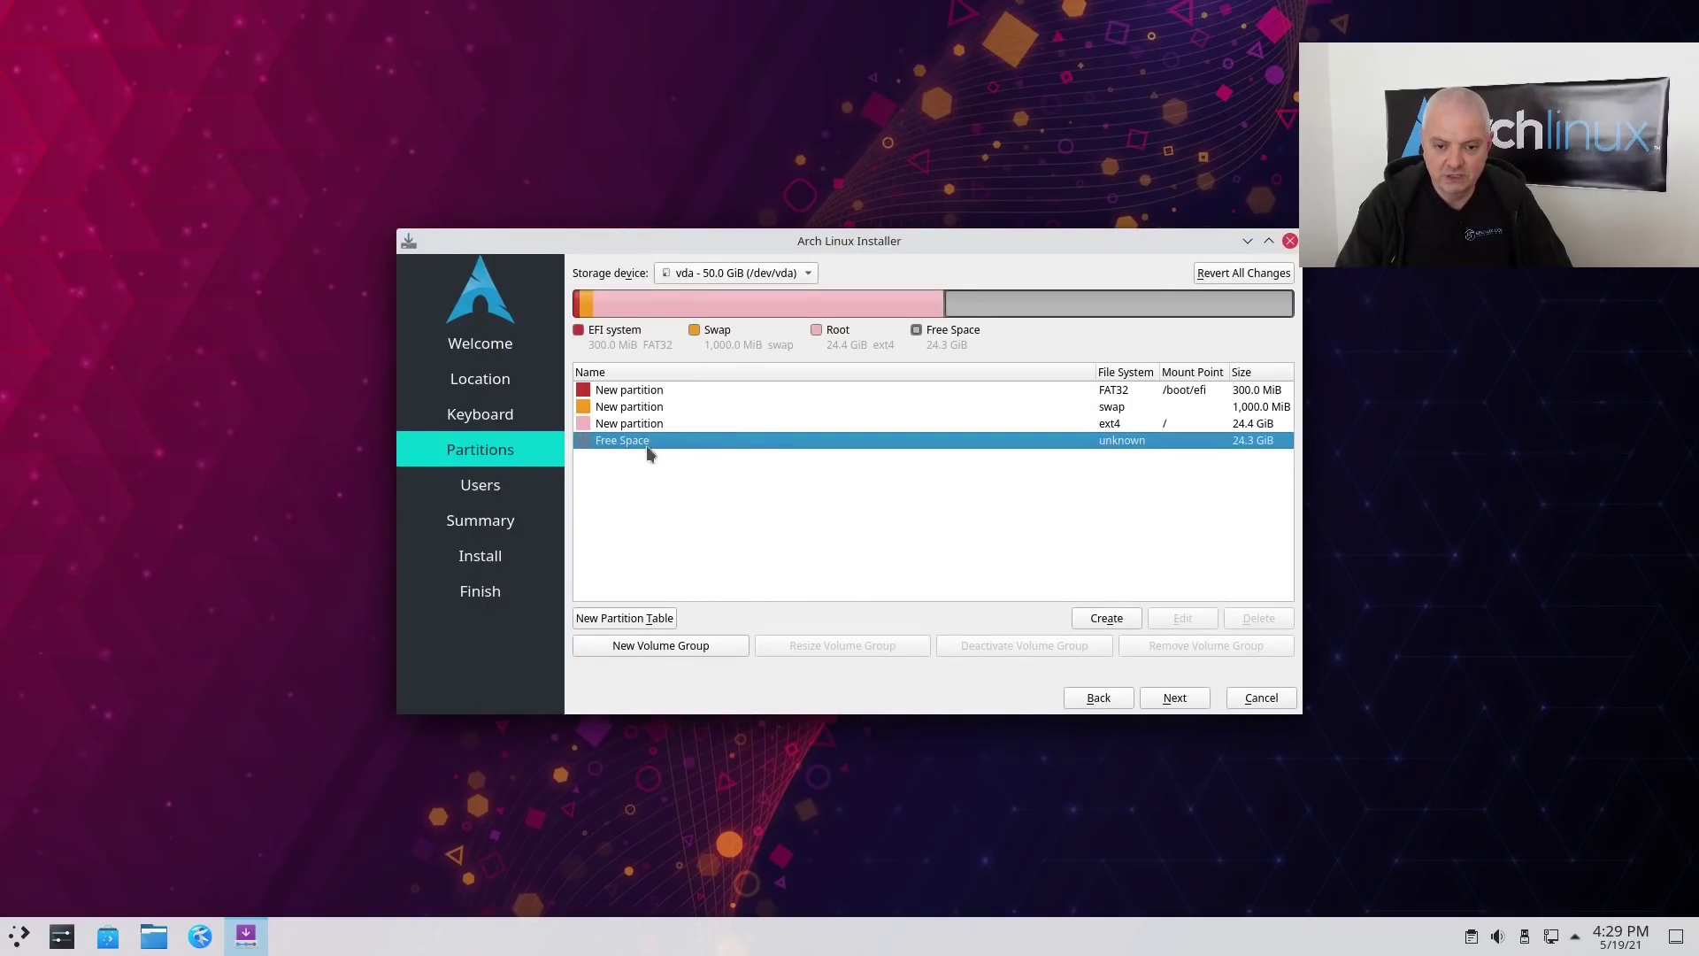
{"action": "left_click", "coordinate": [1094, 618]}
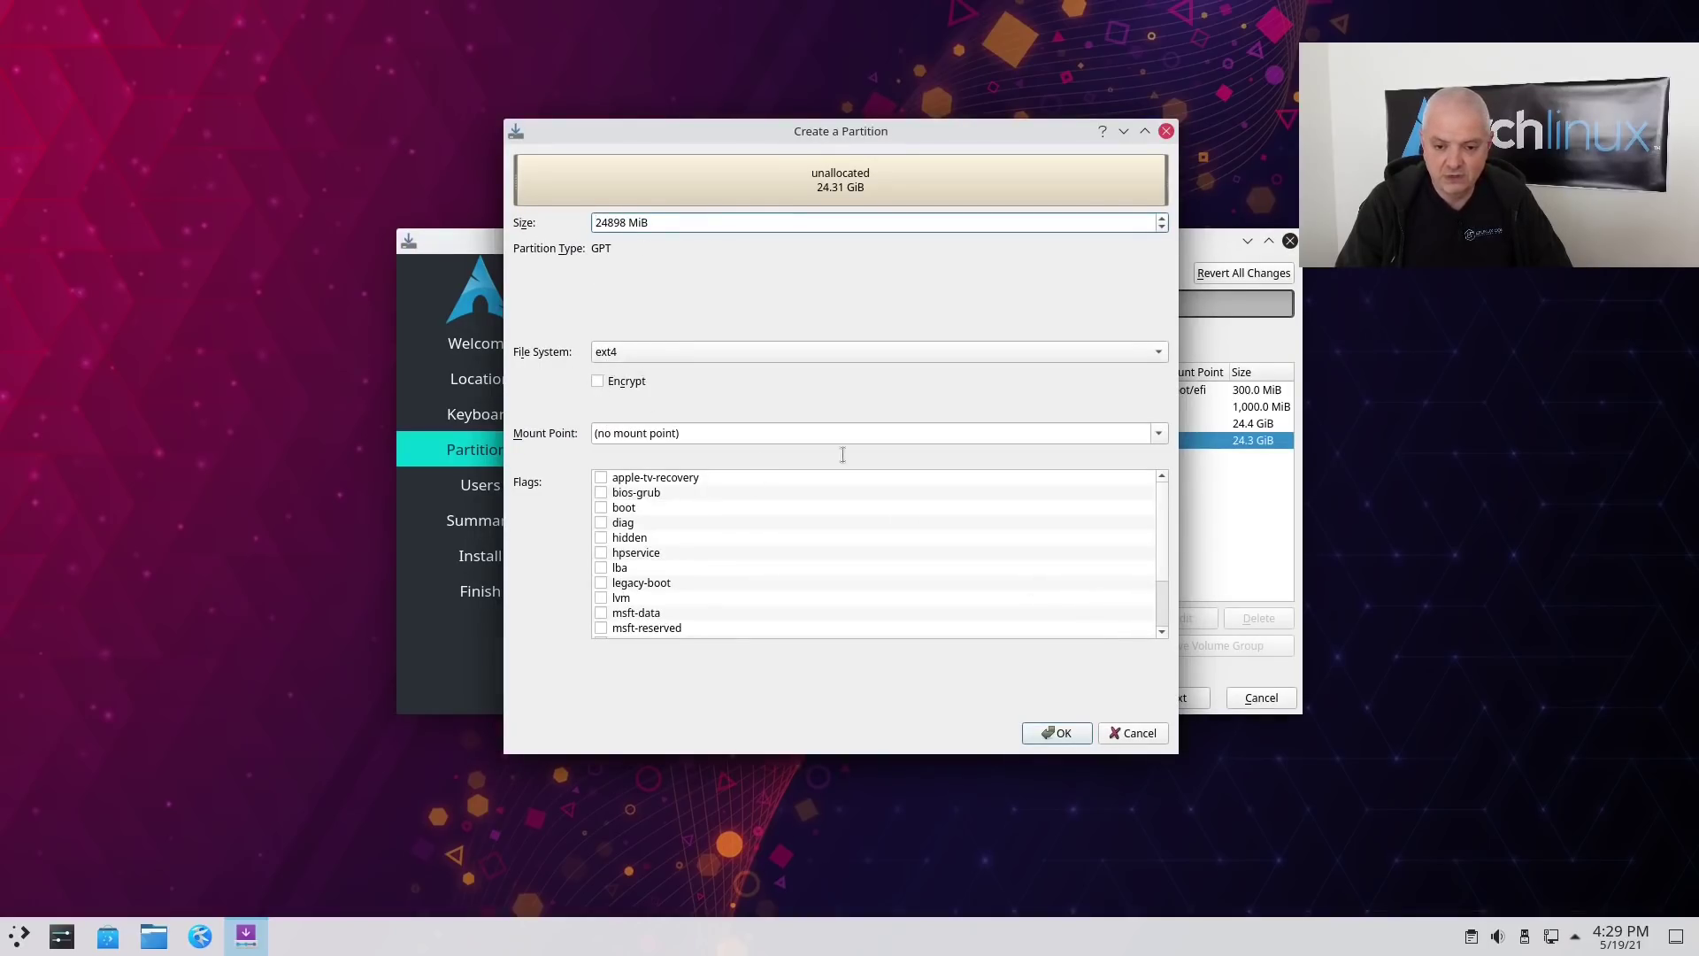
{"action": "left_click", "coordinate": [1159, 438]}
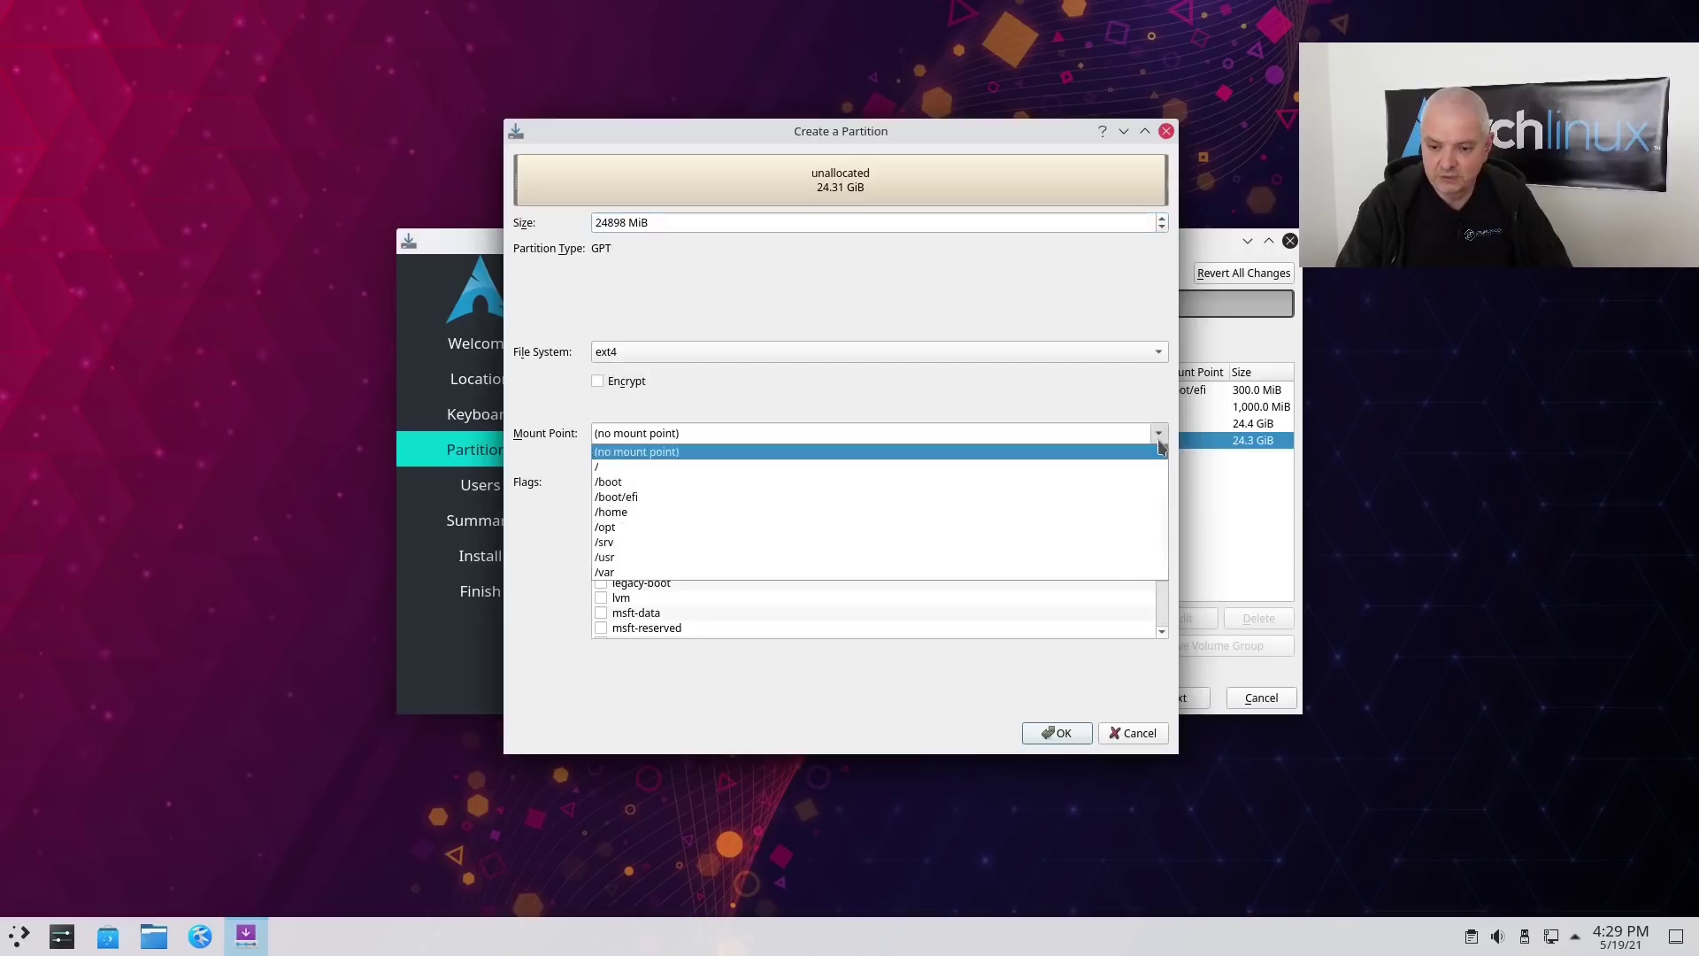
{"action": "left_click", "coordinate": [844, 517]}
{"action": "scroll", "coordinate": [757, 599], "scroll_direction": "down", "scroll_amount": 1}
{"action": "scroll", "coordinate": [757, 598], "scroll_direction": "up", "scroll_amount": 1}
{"action": "left_click", "coordinate": [1056, 733]}
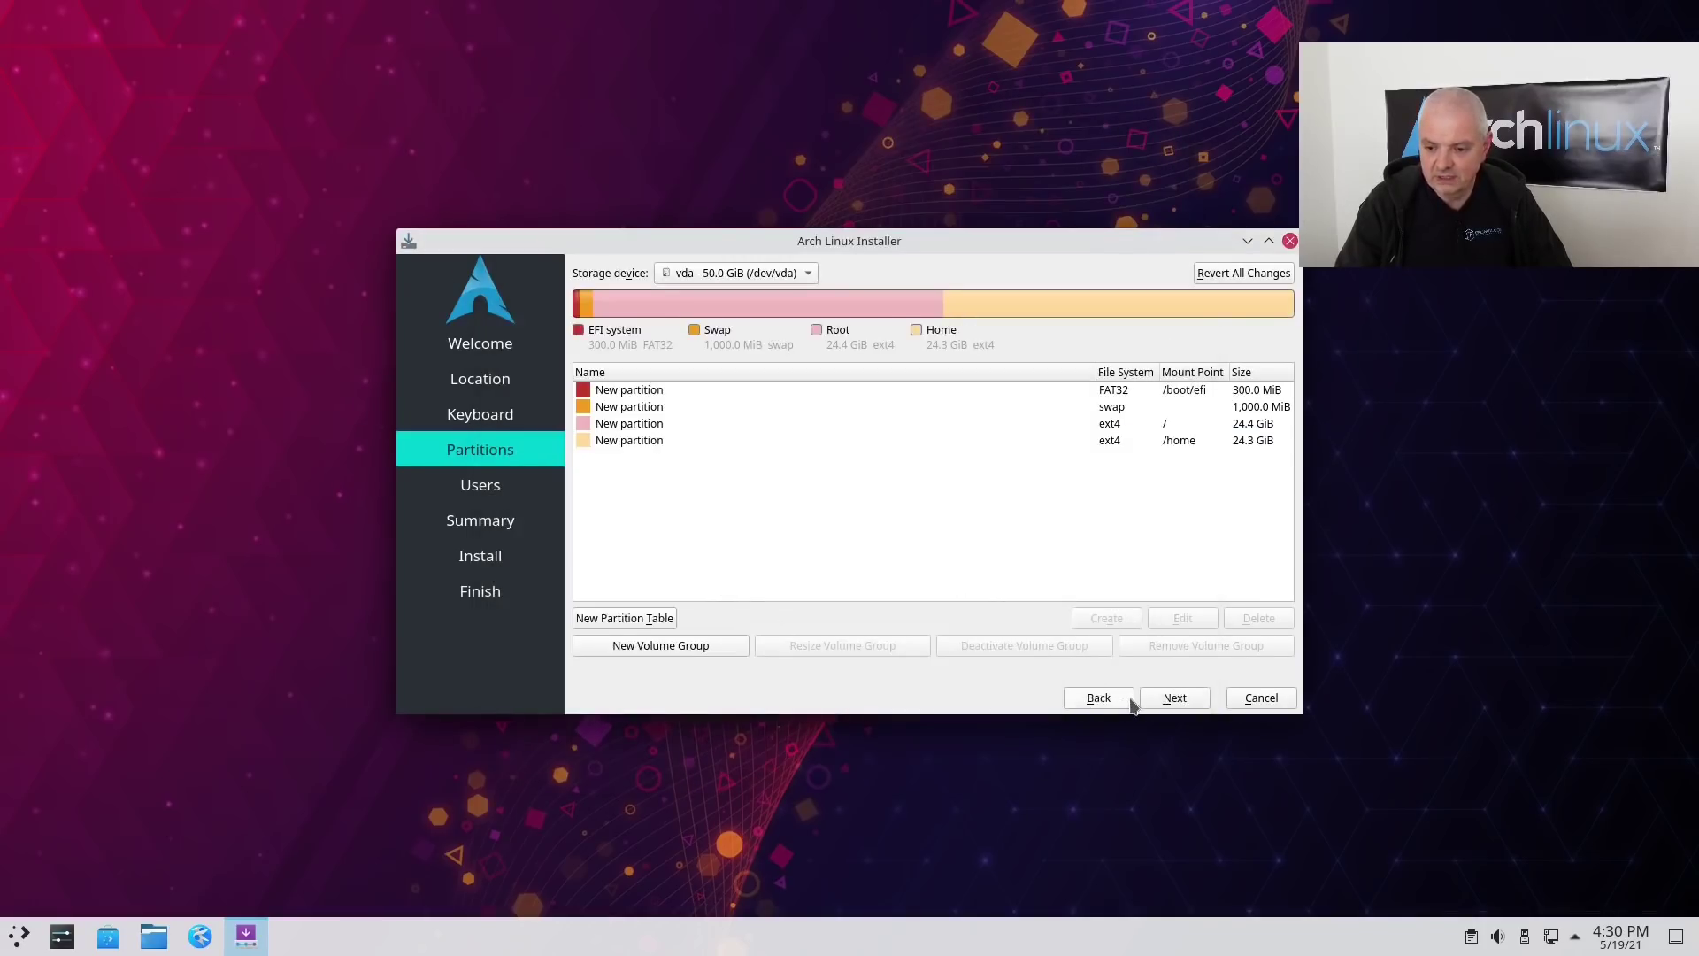
- On the Users page, enter the user's full name and the computer name arch
{"action": "left_click", "coordinate": [1170, 701]}
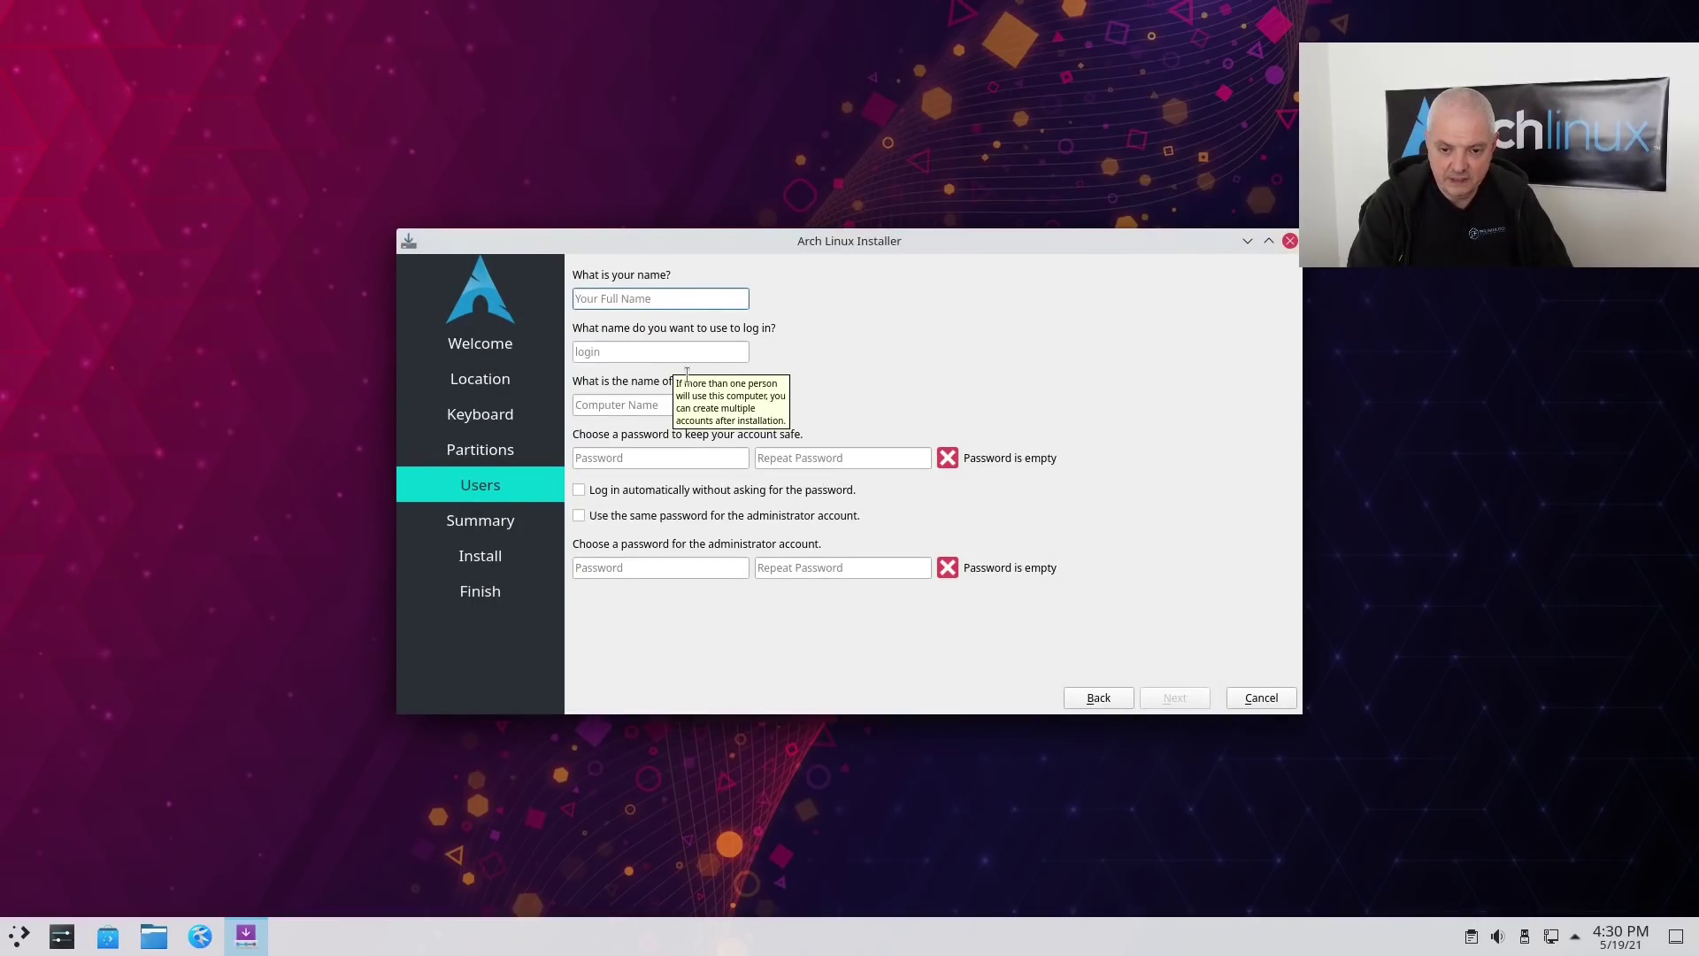
{"action": "type", "text": "Ermanno"}
{"action": "key", "text": "Tab"}
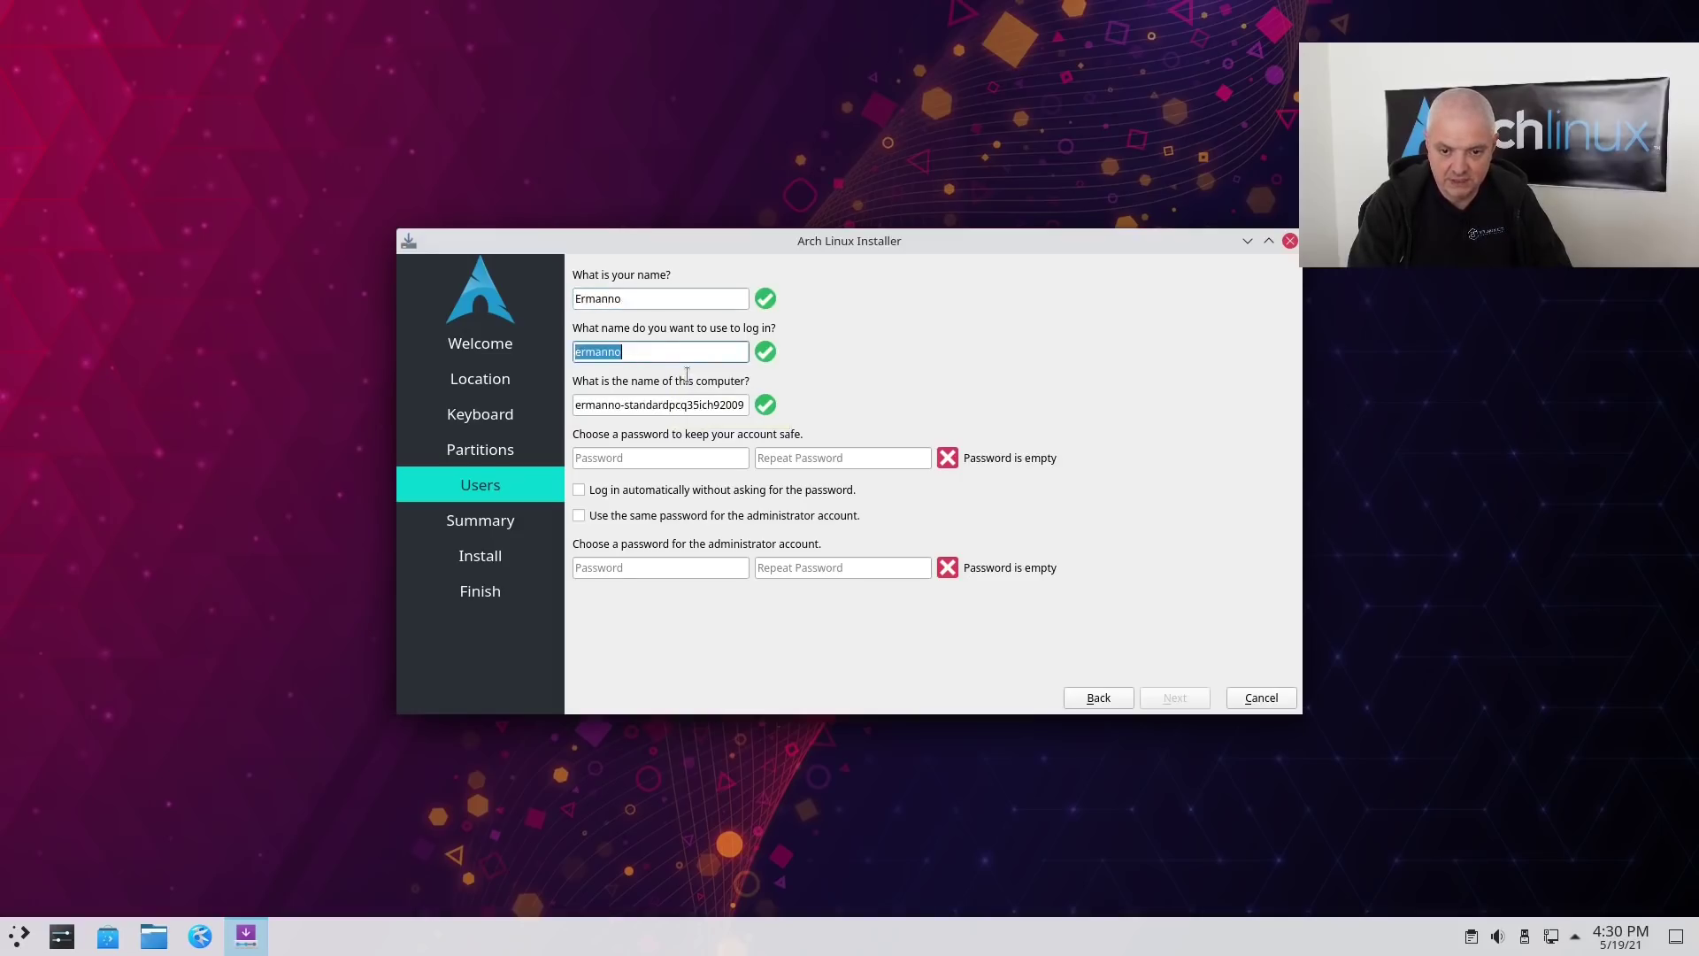
{"action": "key", "text": "Tab"}
{"action": "type", "text": "arch"}
- Set and confirm the account password, reuse it for the administrator, and continue to the summary
{"action": "key", "text": "Tab"}
{"action": "type", "text": "●●●●●●●●●"}
{"action": "key", "text": "Tab"}
{"action": "type", "text": "●●●●●●●●●"}
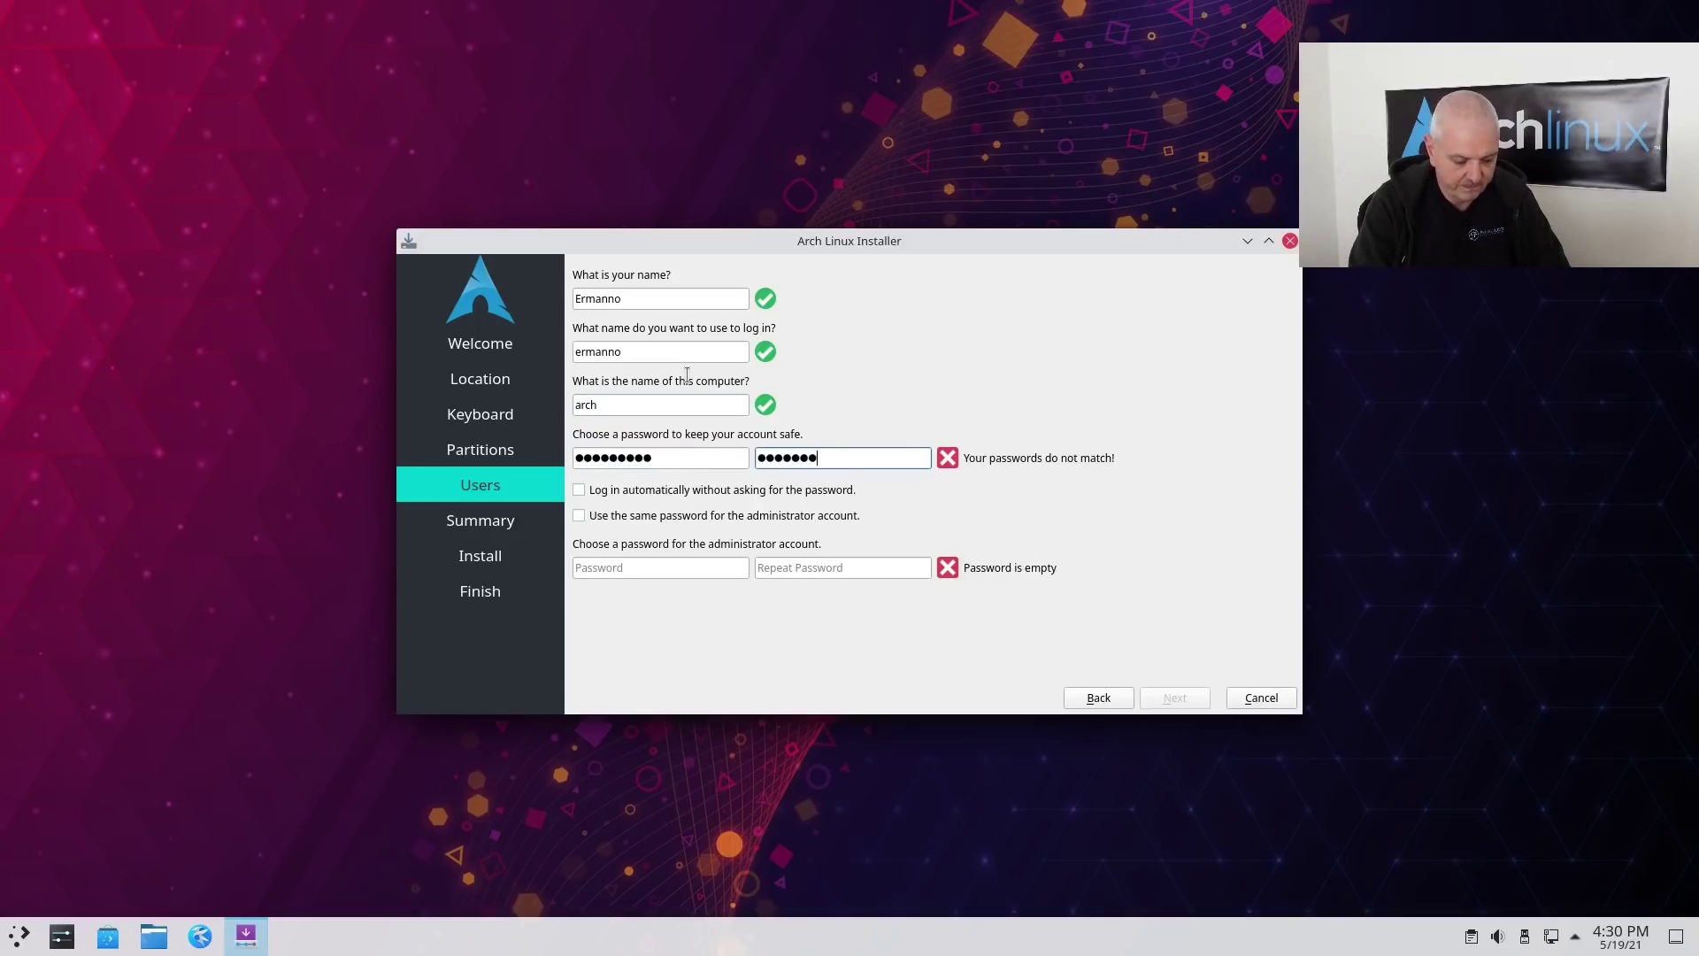
{"action": "left_click", "coordinate": [666, 520]}
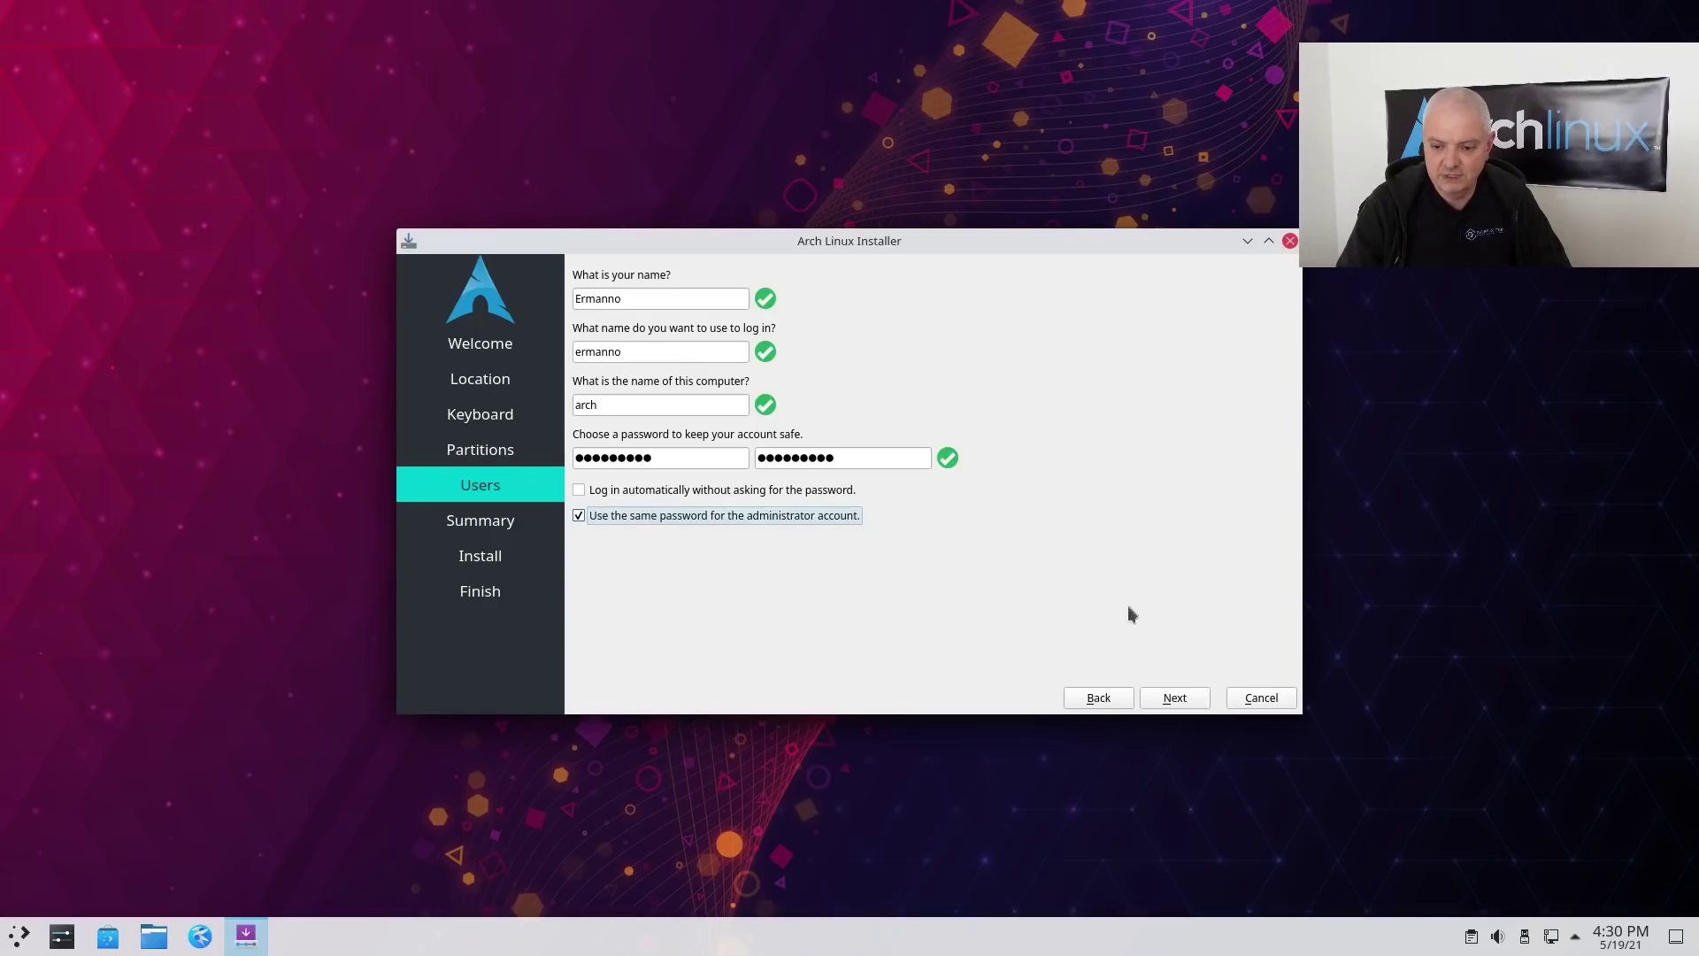
{"action": "left_click", "coordinate": [1195, 705]}
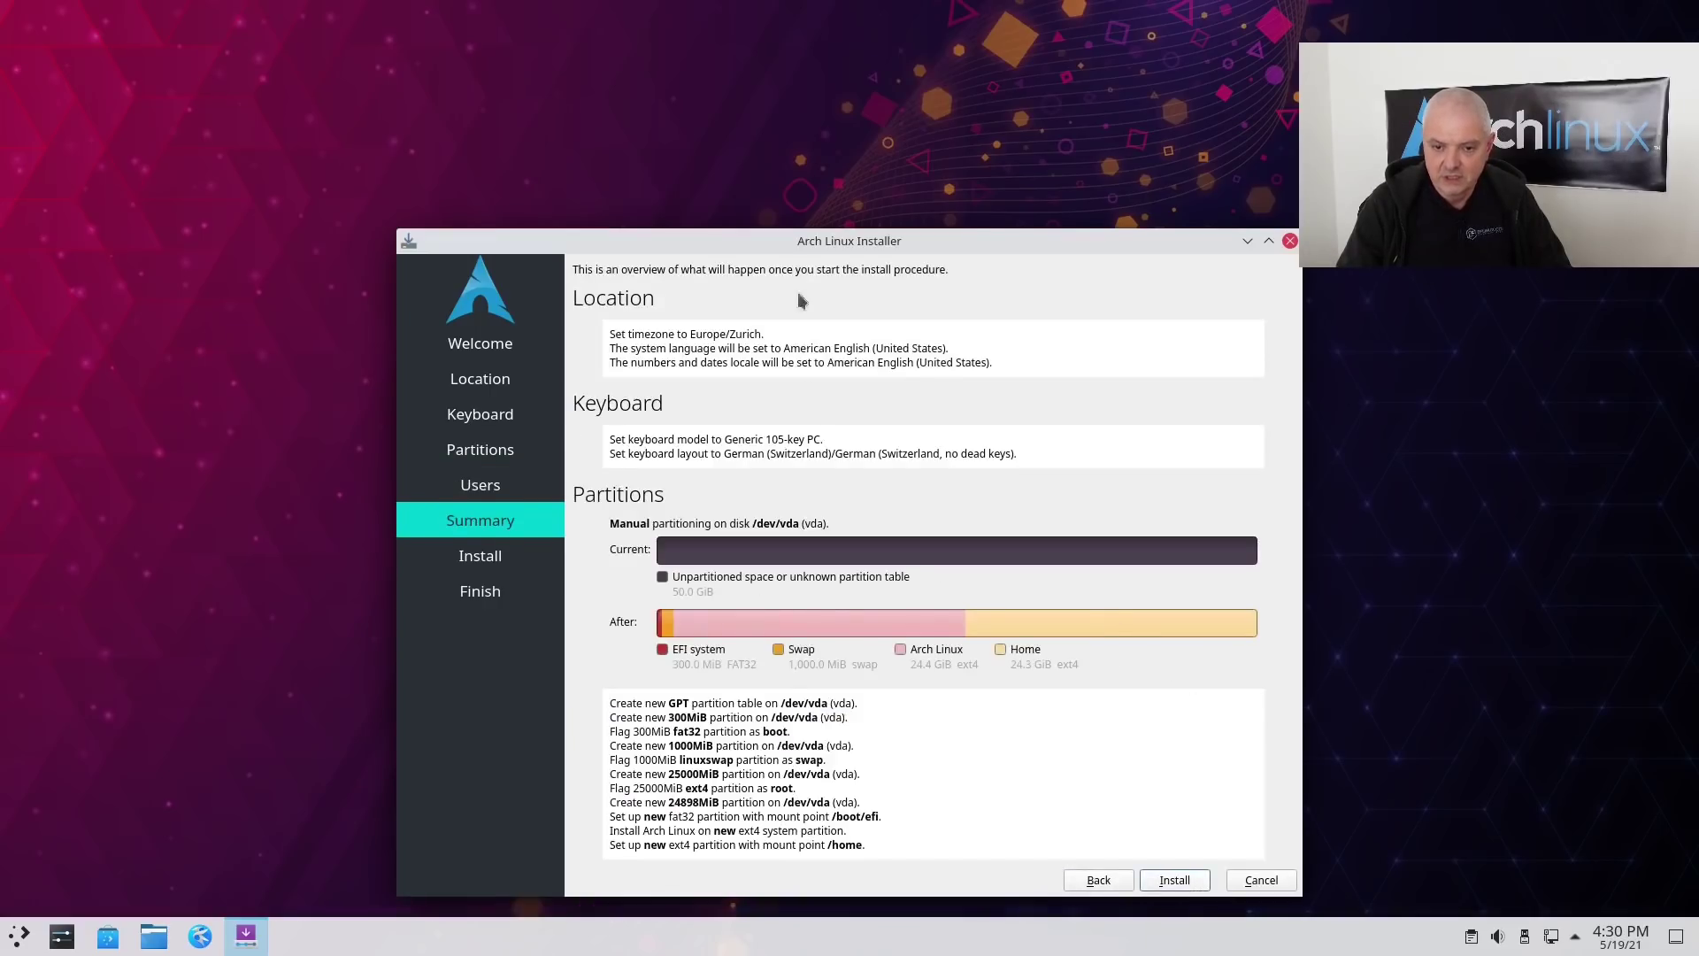
- Start the Arch Linux installation, let it finish, and choose to restart into the new system
{"action": "left_click_drag", "start_coordinate": [803, 250], "coordinate": [802, 142]}
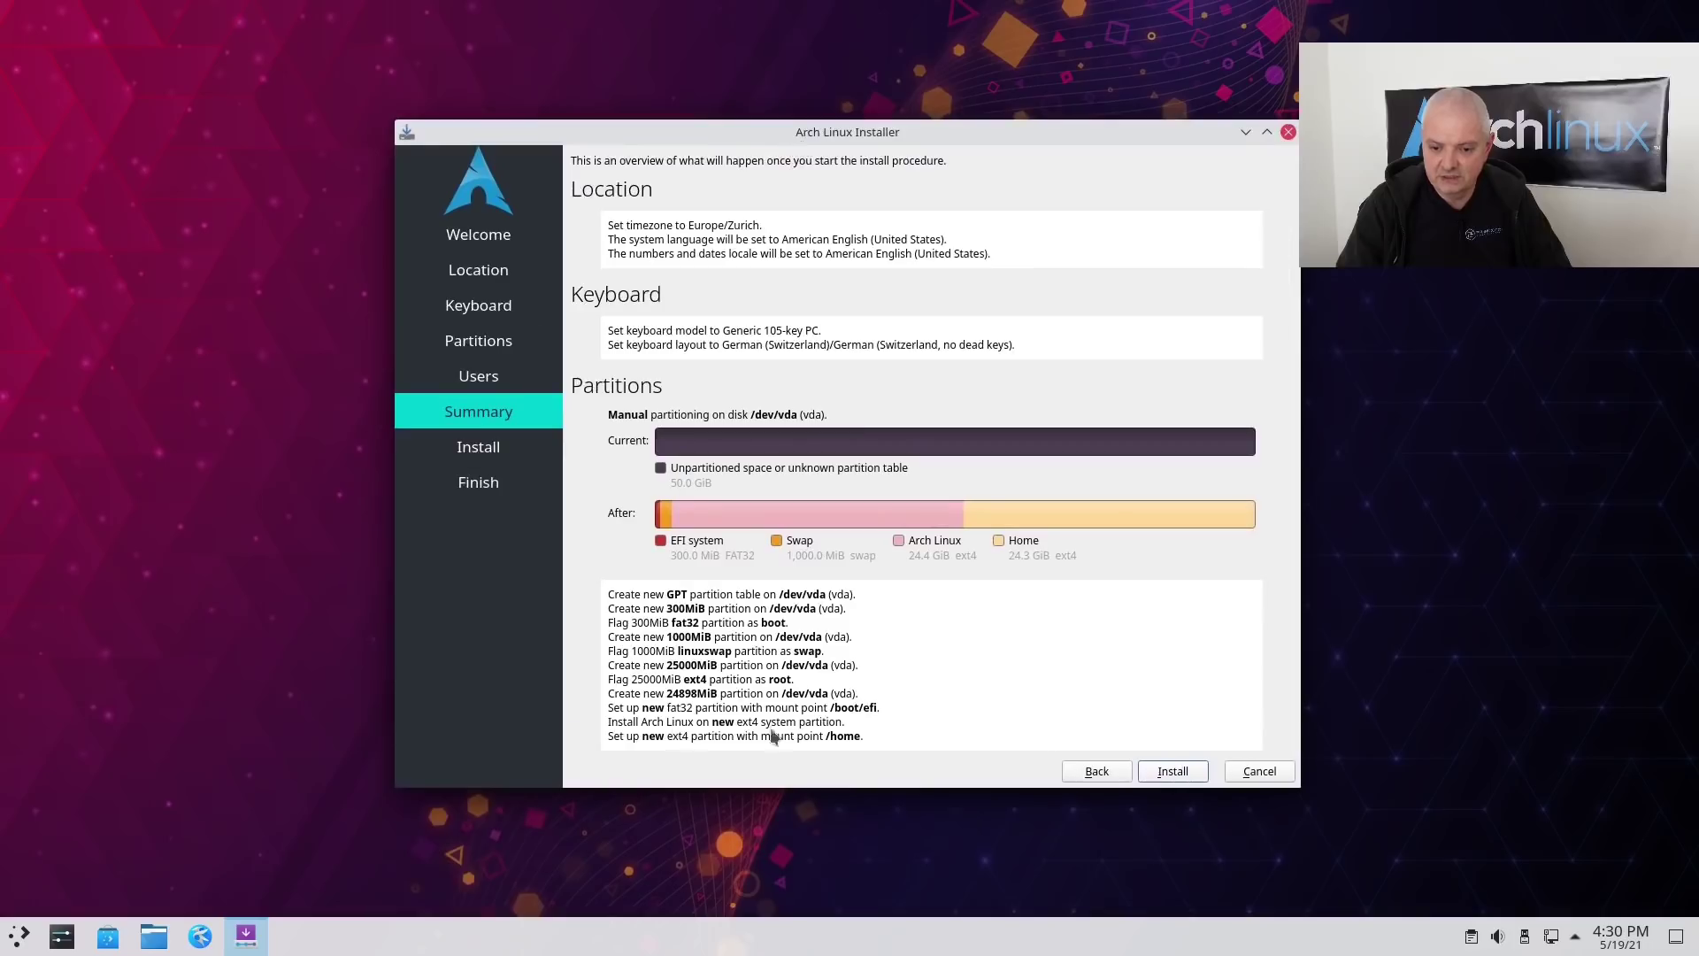
{"action": "left_click", "coordinate": [1174, 771]}
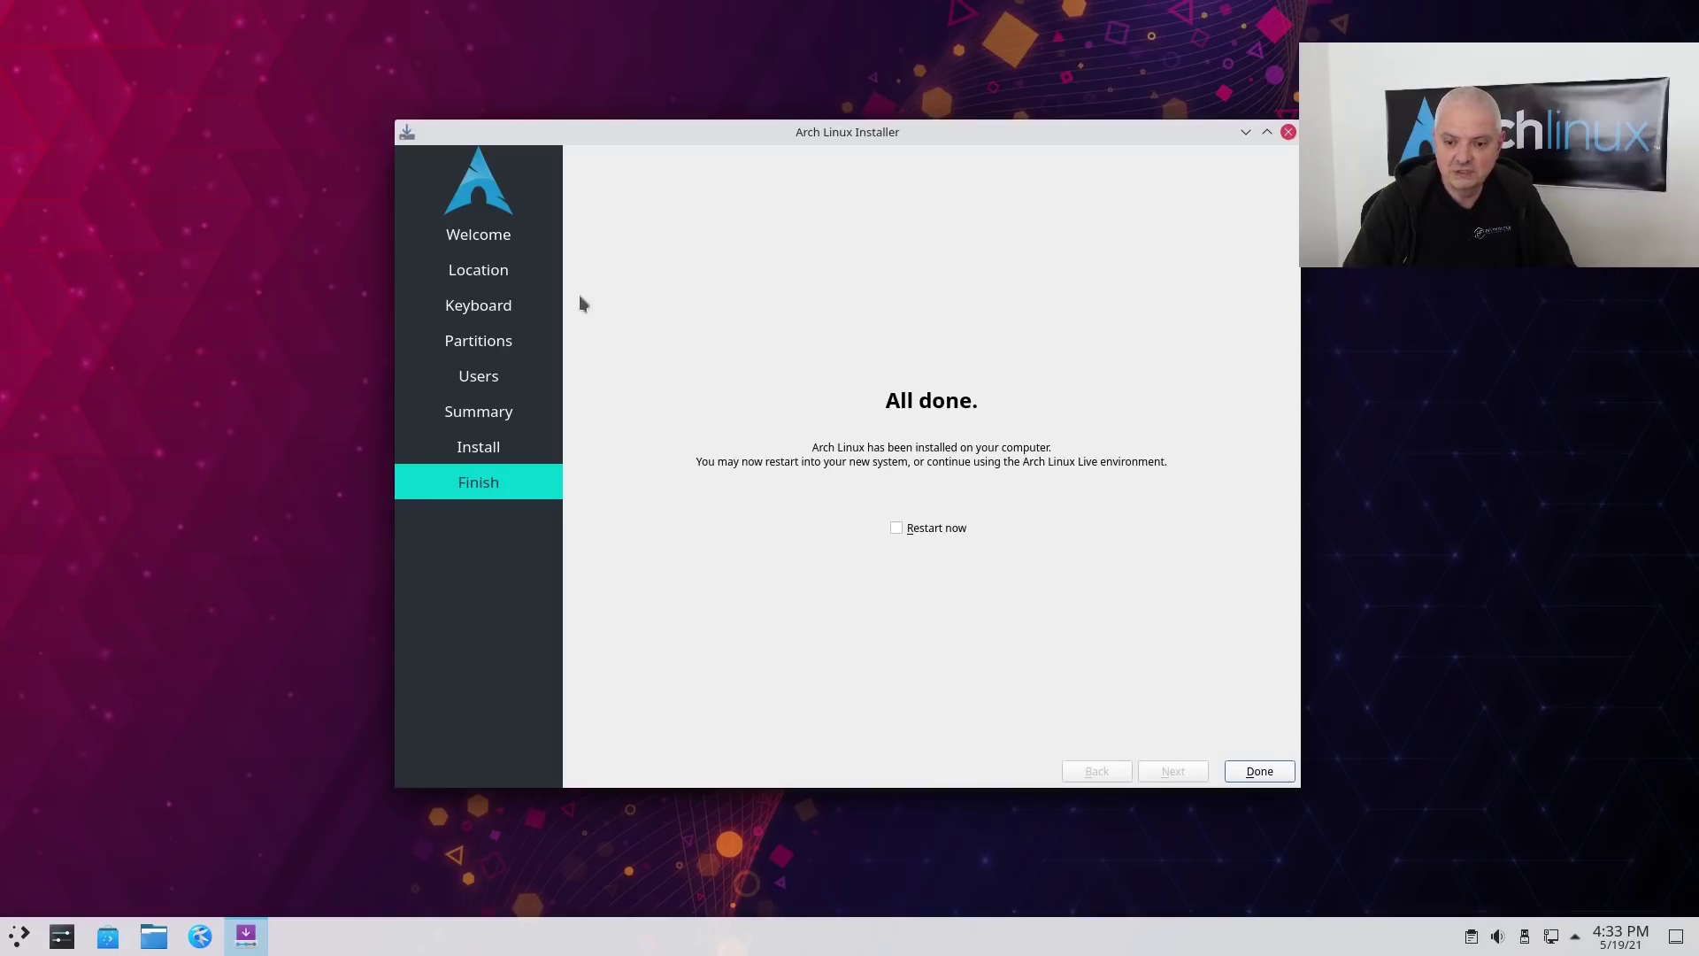
{"action": "left_click", "coordinate": [901, 531]}
- Close the installer to reboot and boot the Arch Linux entry from the GRUB menu
{"action": "left_click", "coordinate": [1261, 770]}
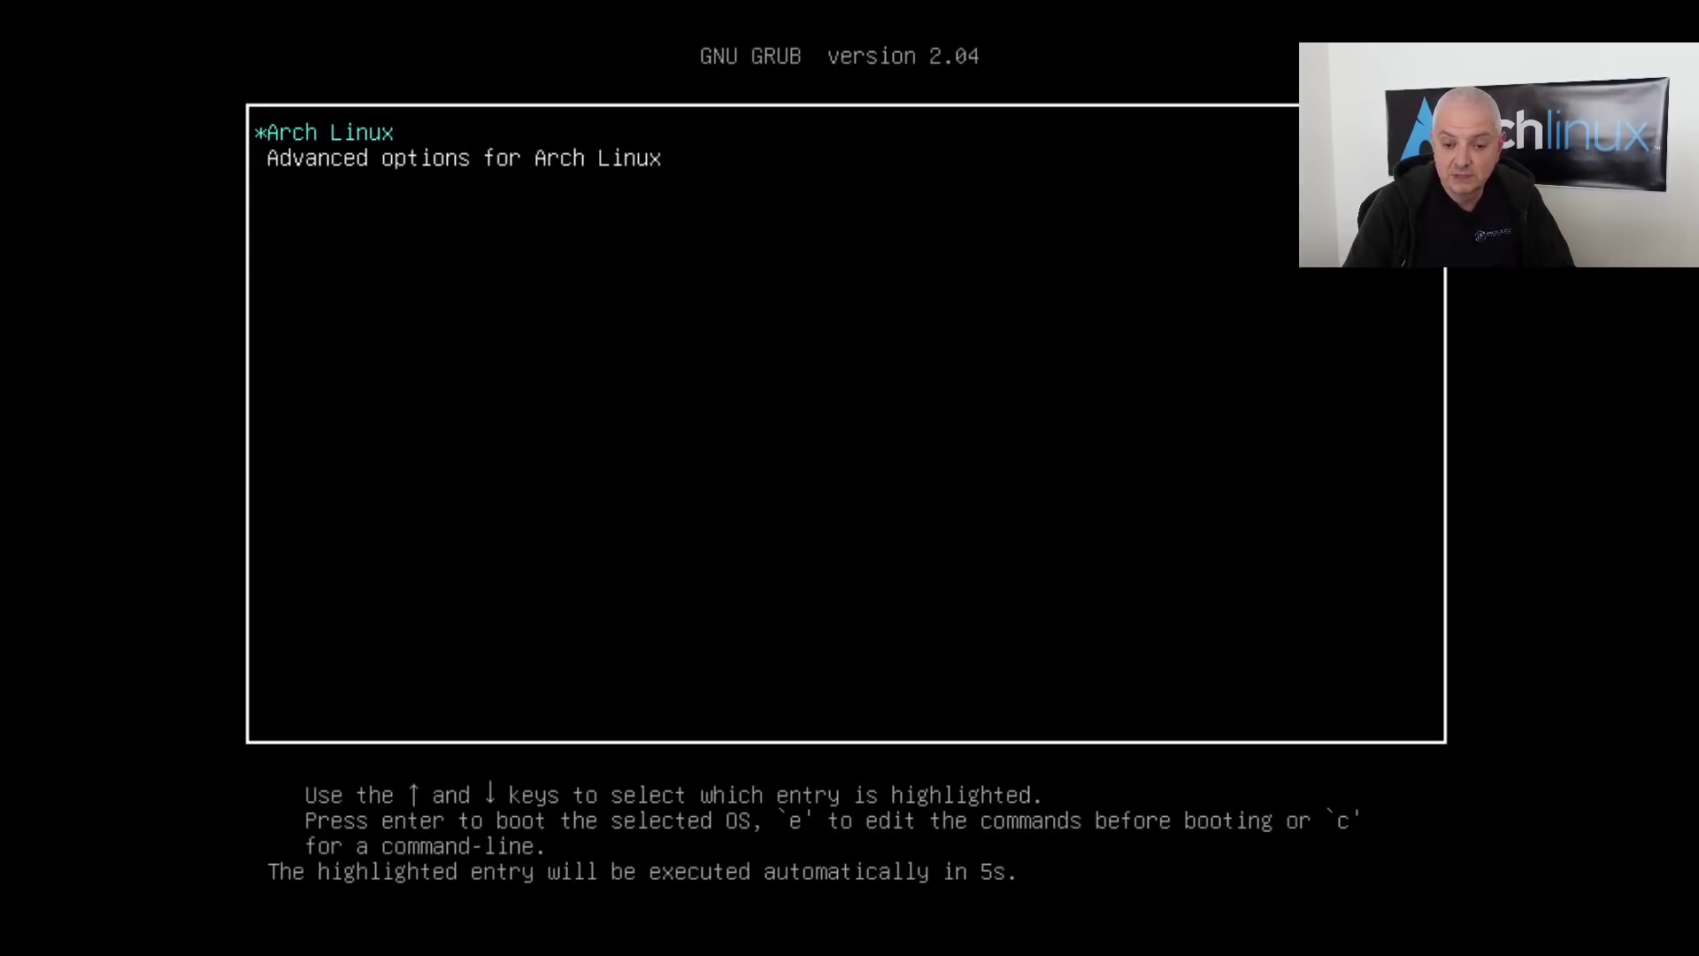
{"action": "key", "text": "Up"}
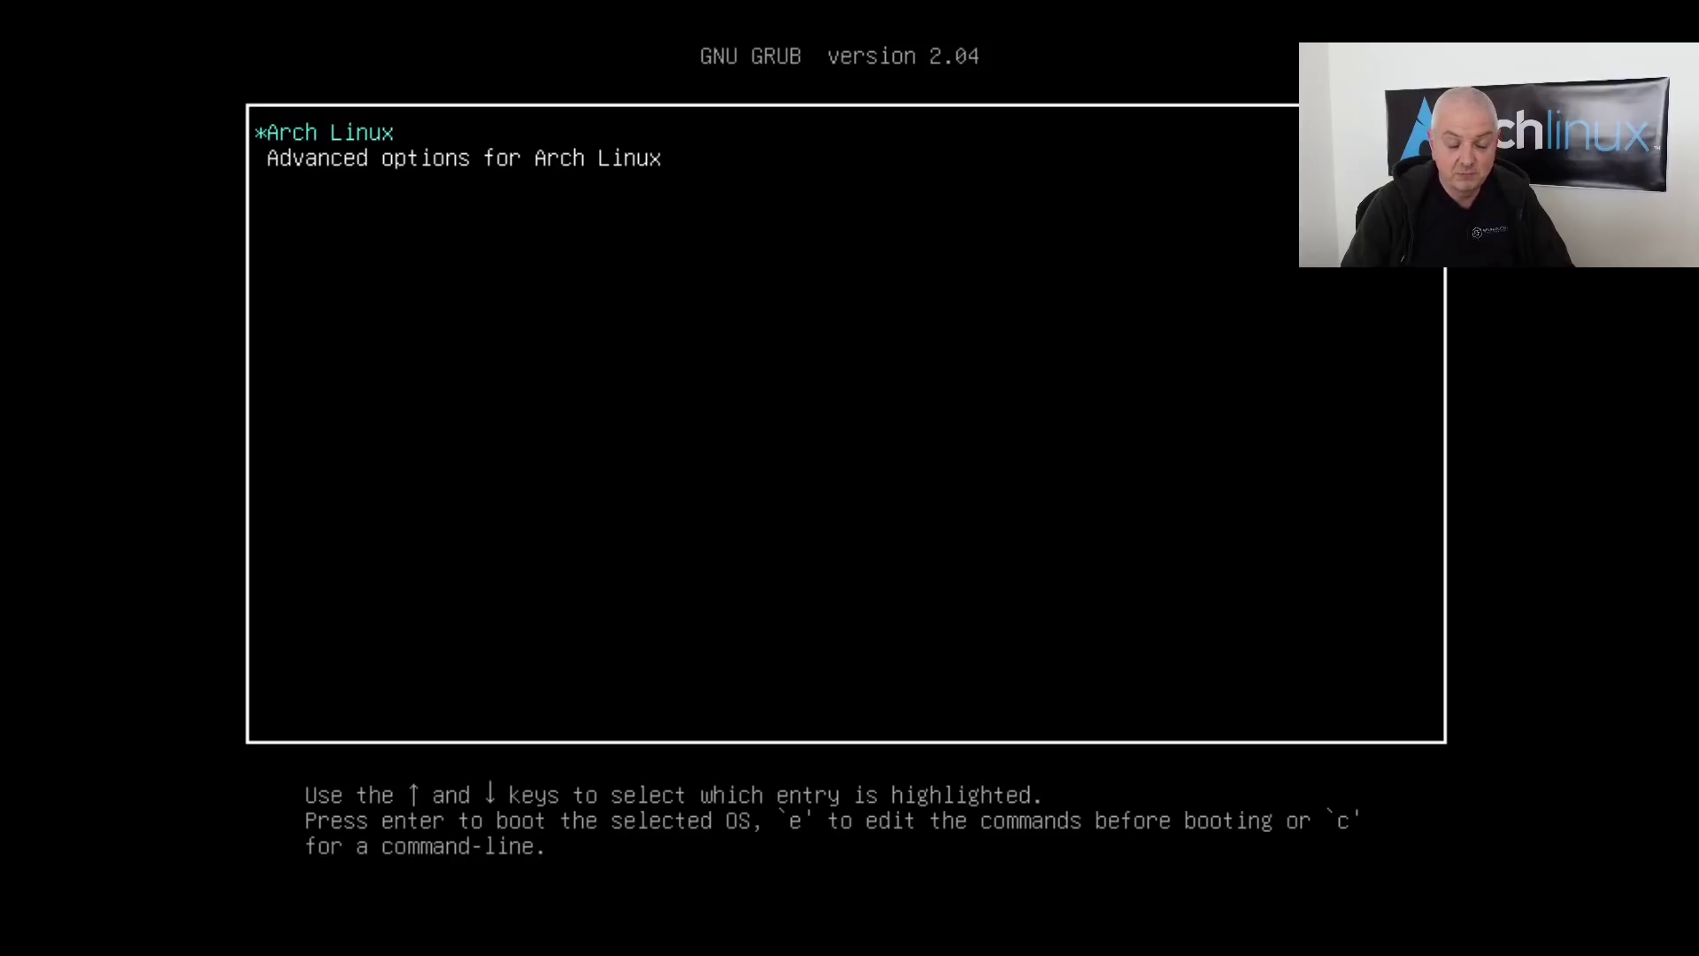
{"action": "key", "text": "Return"}
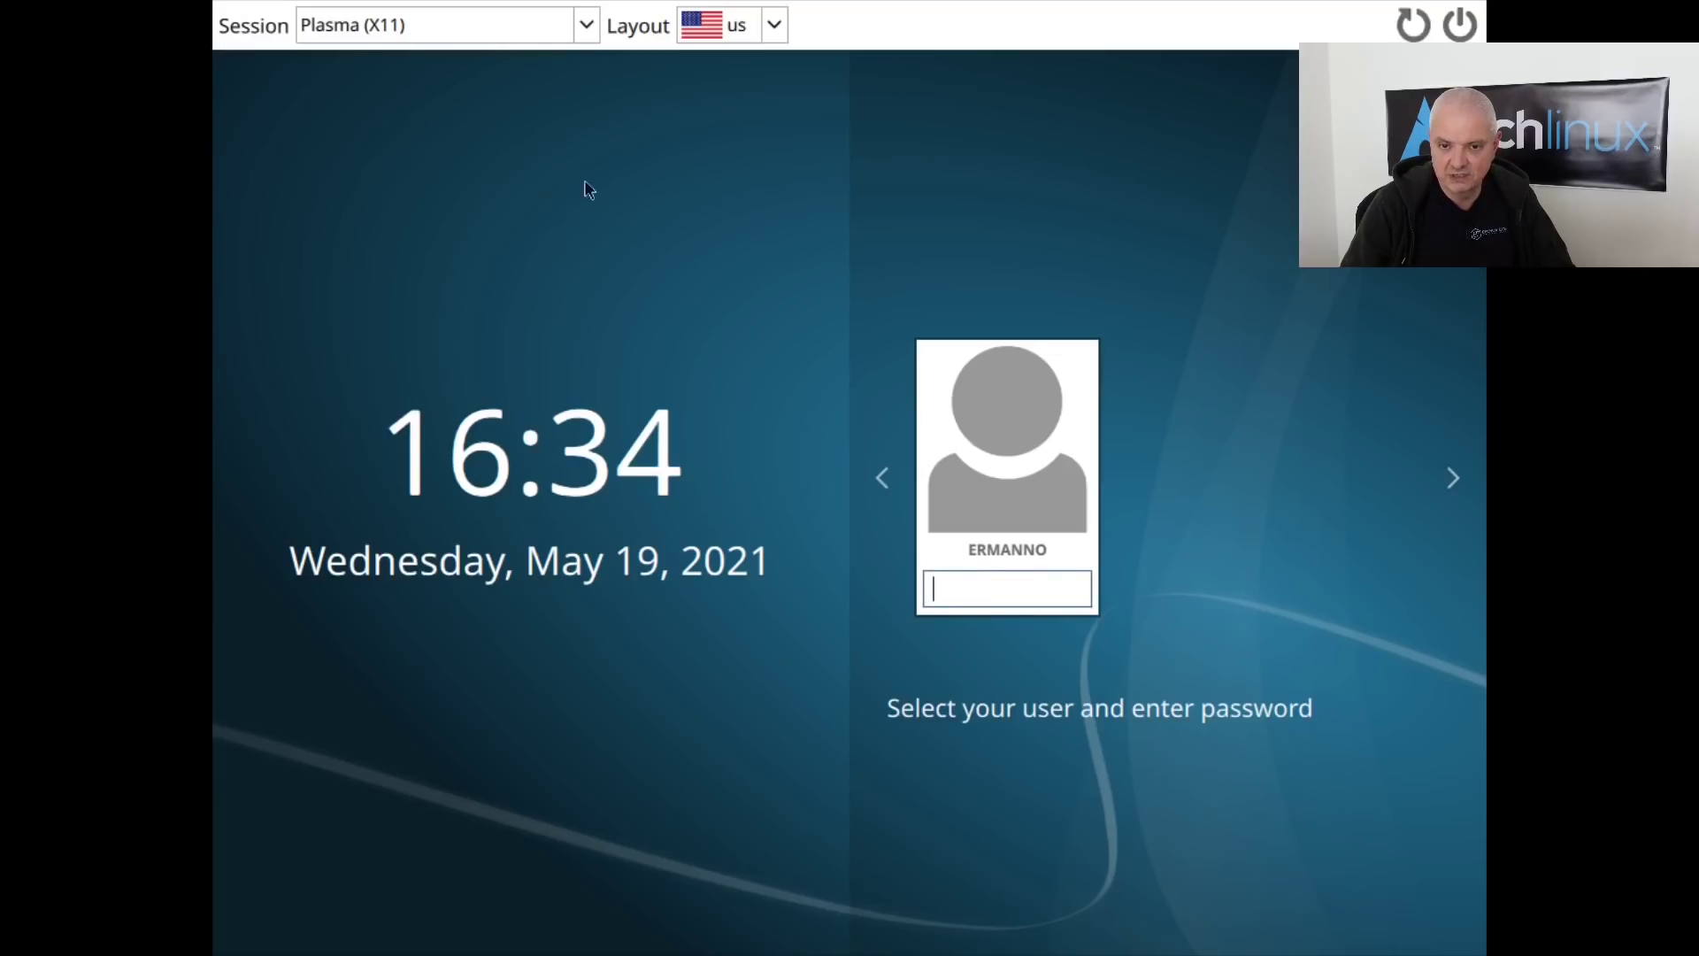
- Log in to the Plasma session at SDDM with the account password
{"action": "left_click", "coordinate": [973, 595]}
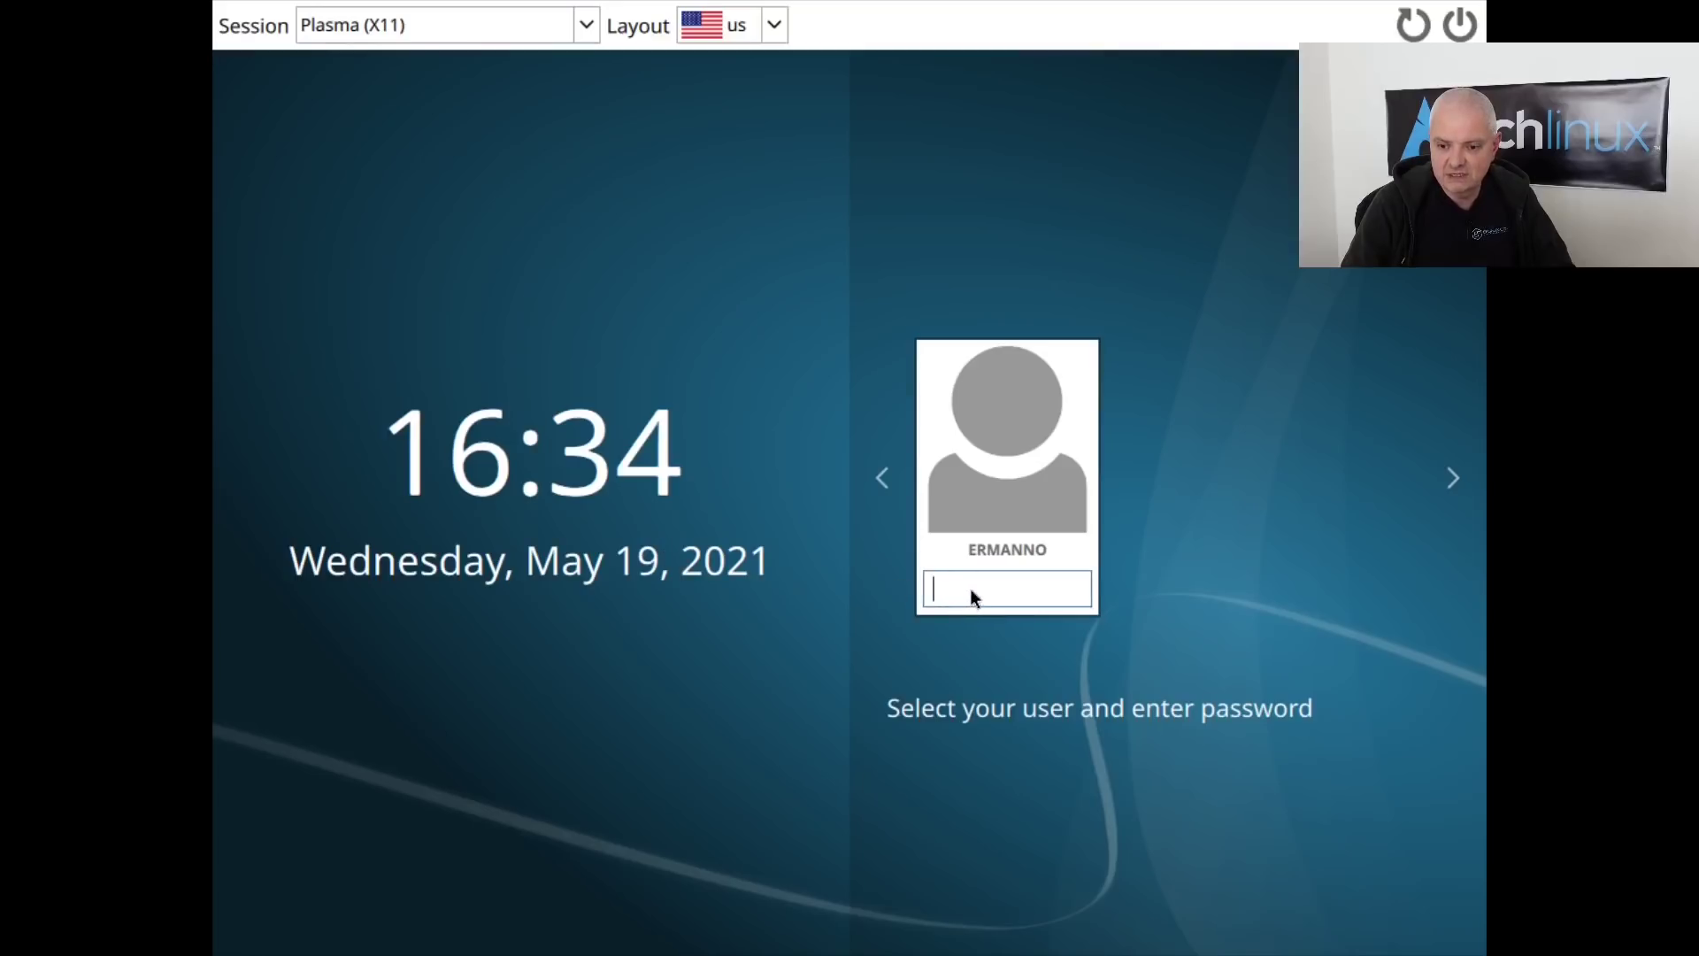
{"action": "type", "text": "••••••••••"}
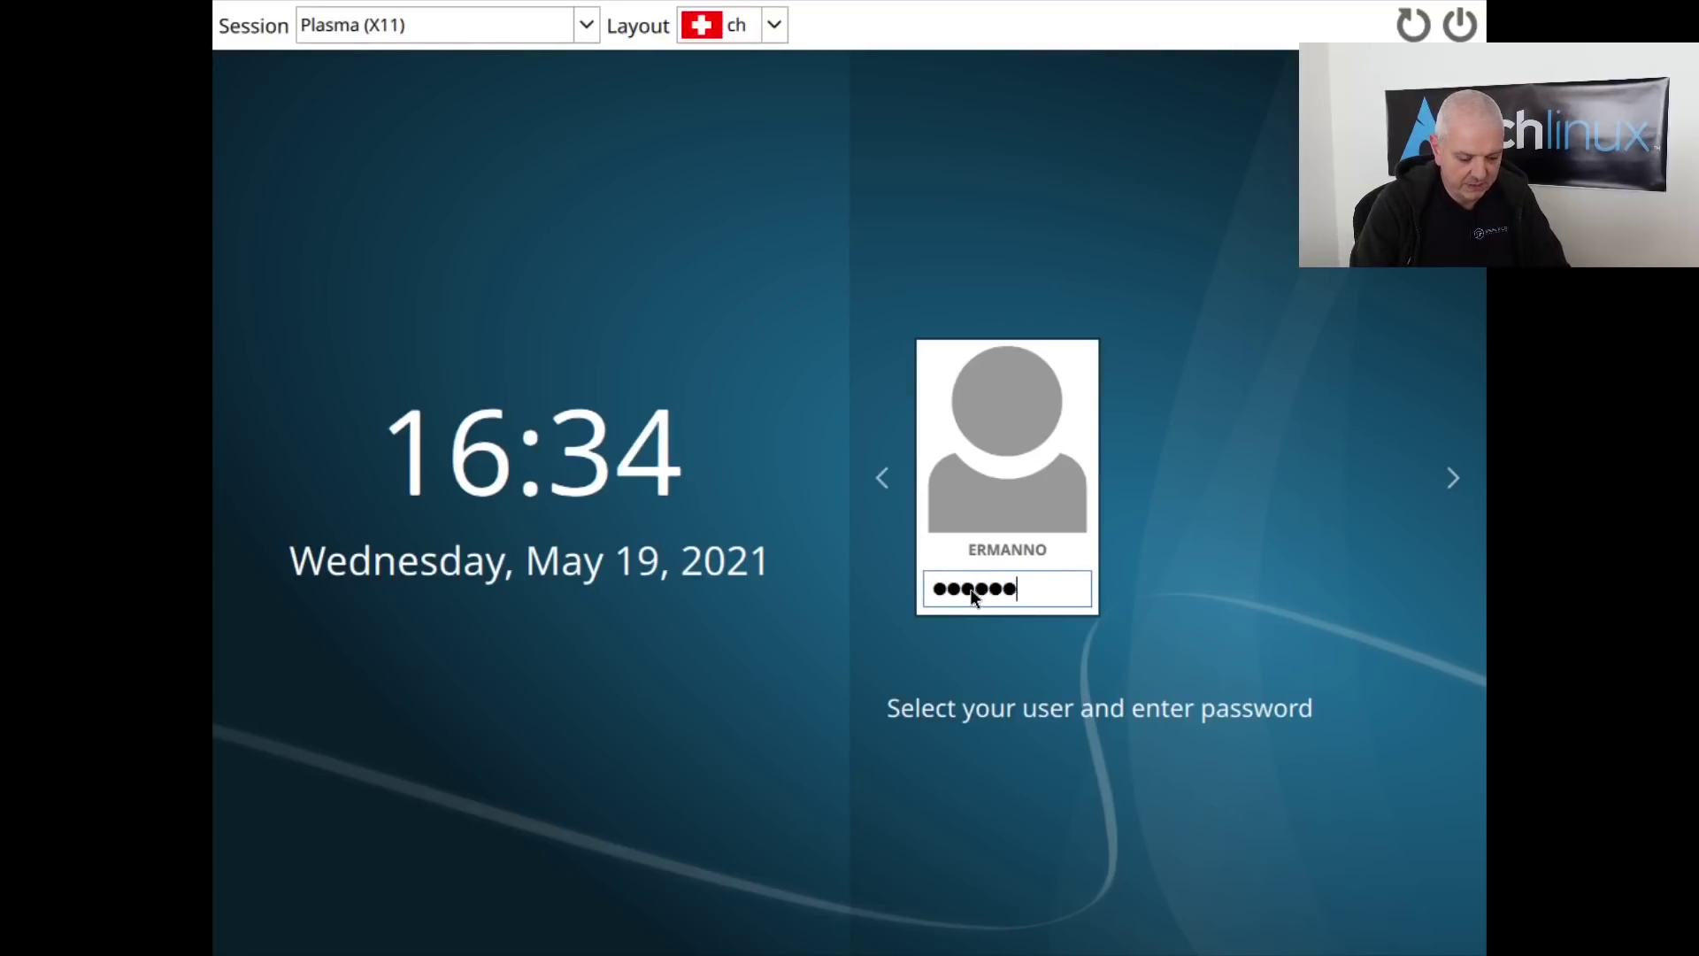
{"action": "key", "text": "Return"}
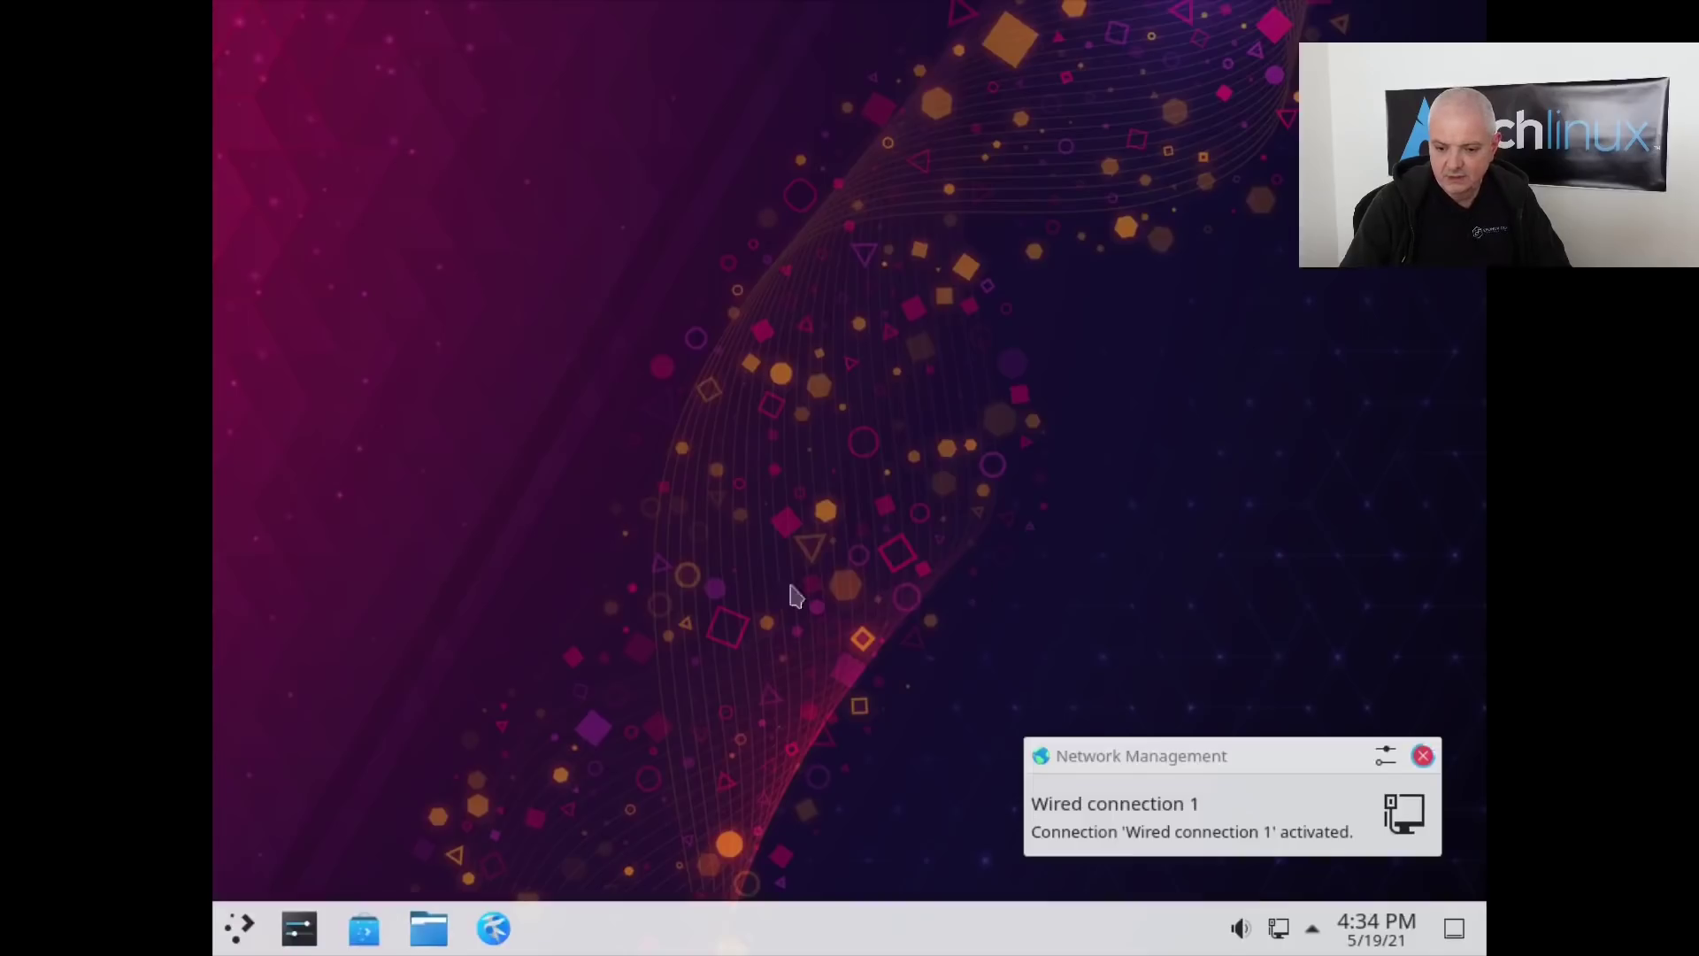
- Apply the 1920x1080 (16:9) resolution in System Settings' Display and Monitor page
{"action": "left_click", "coordinate": [301, 929]}
{"action": "scroll", "coordinate": [376, 447], "scroll_direction": "down", "scroll_amount": 5}
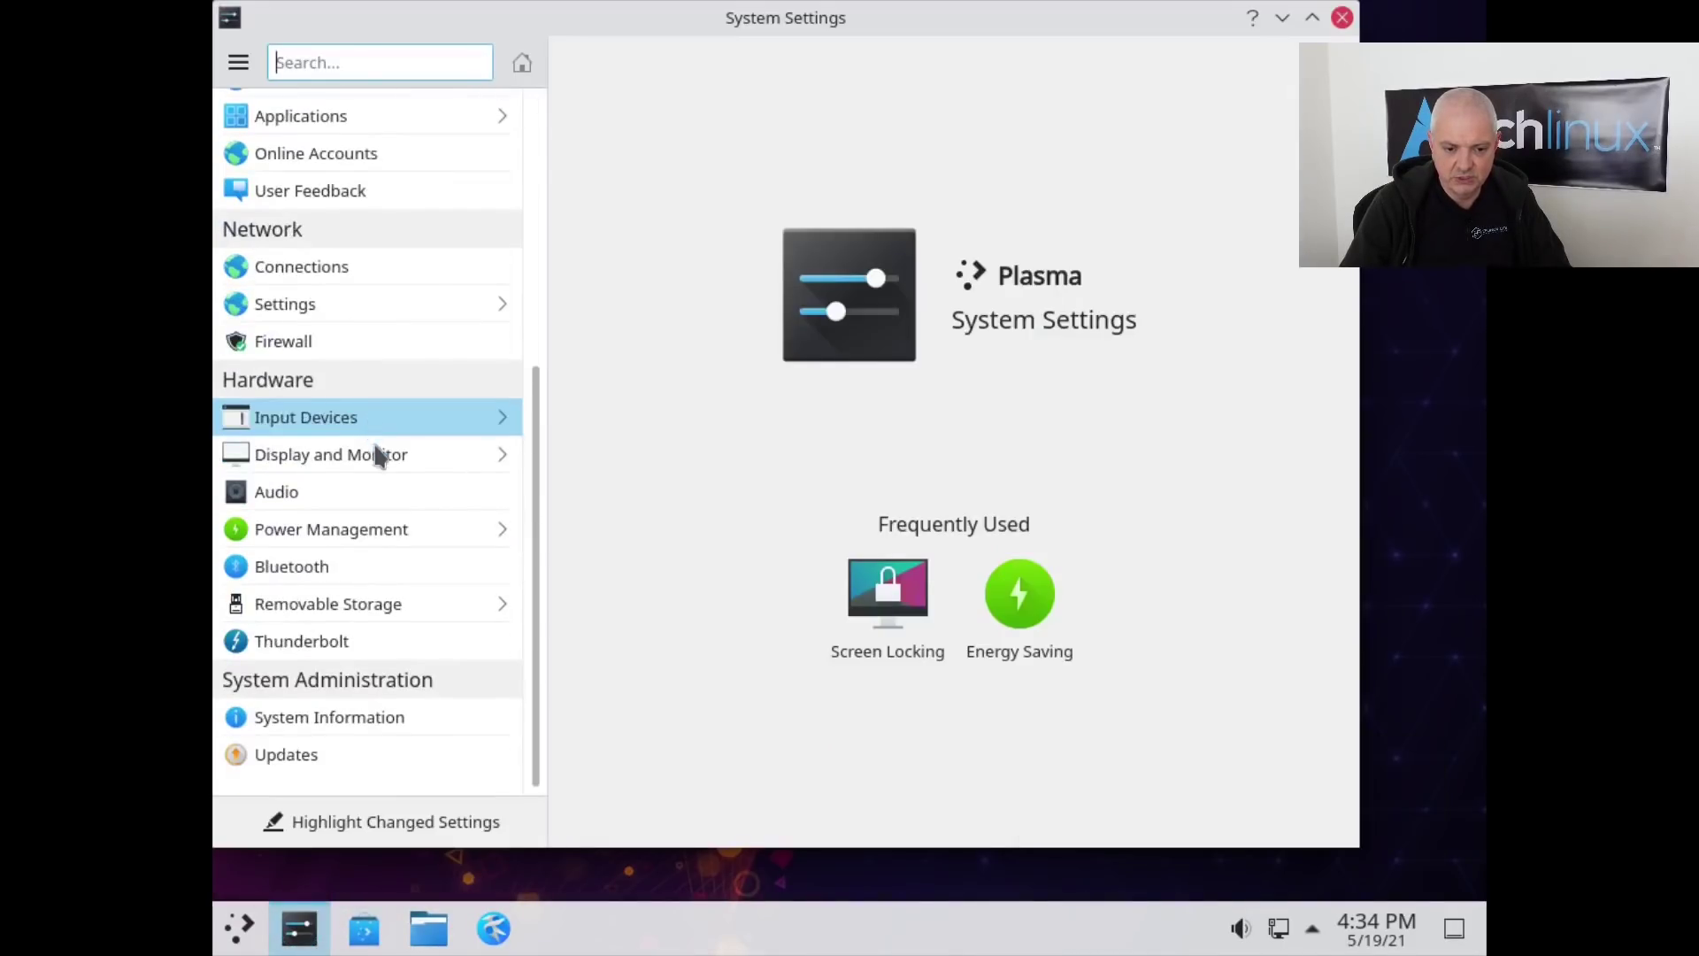
{"action": "left_click", "coordinate": [358, 459]}
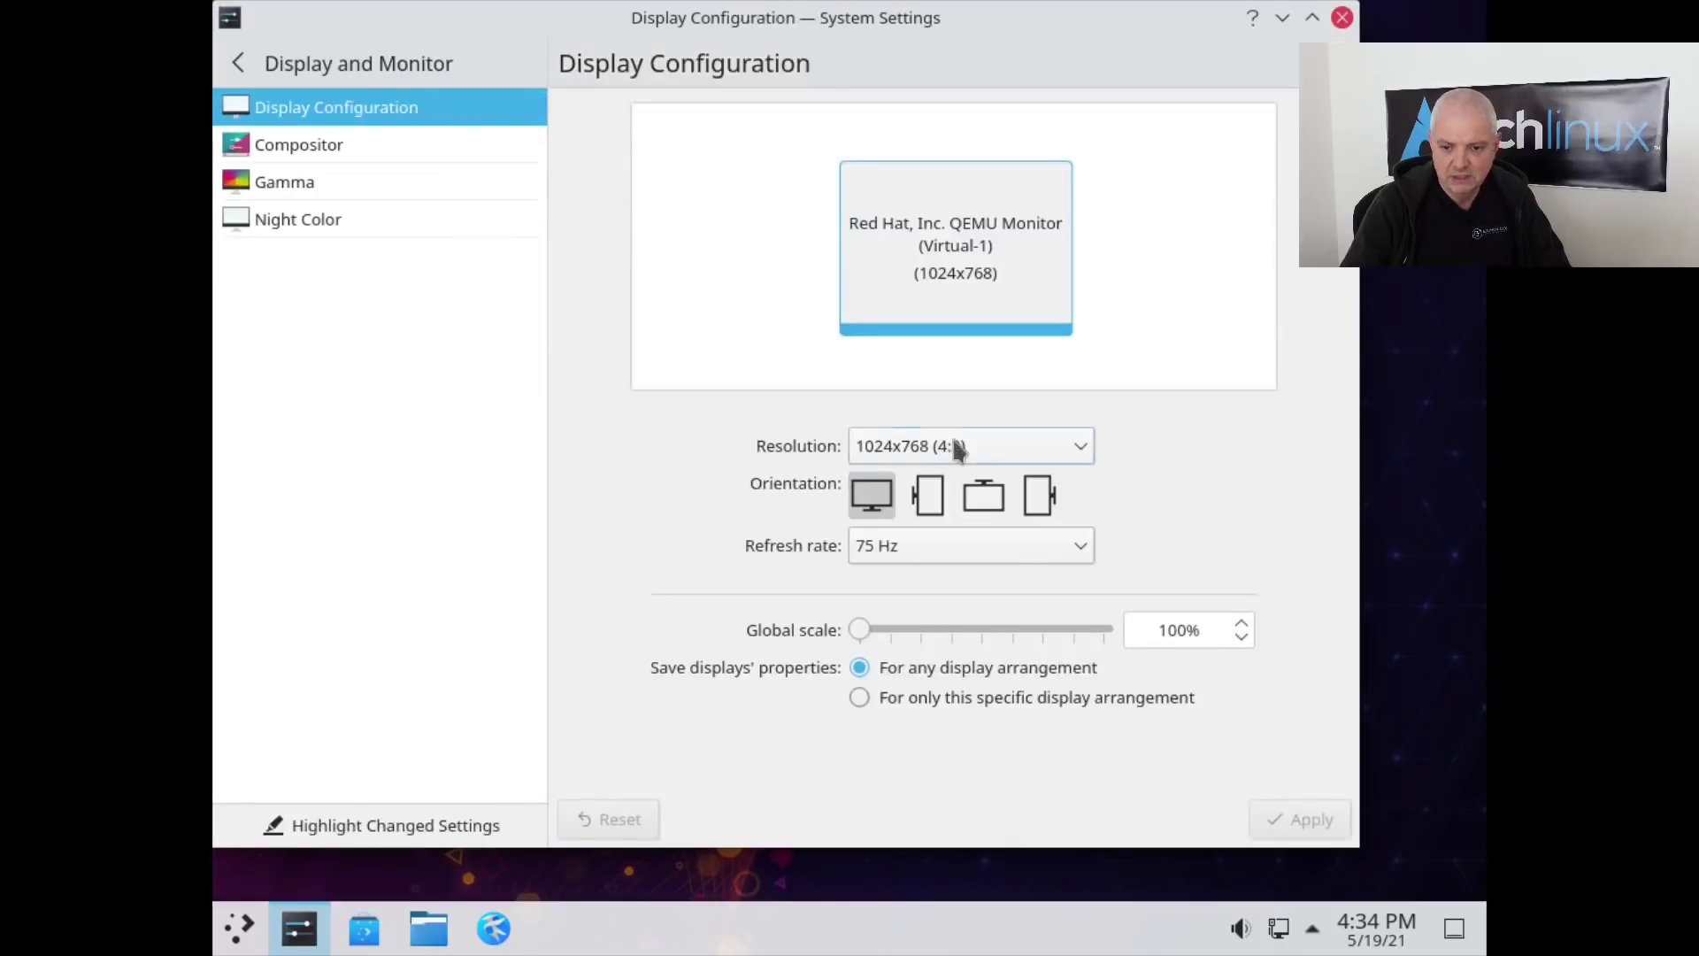
{"action": "left_click", "coordinate": [1001, 448]}
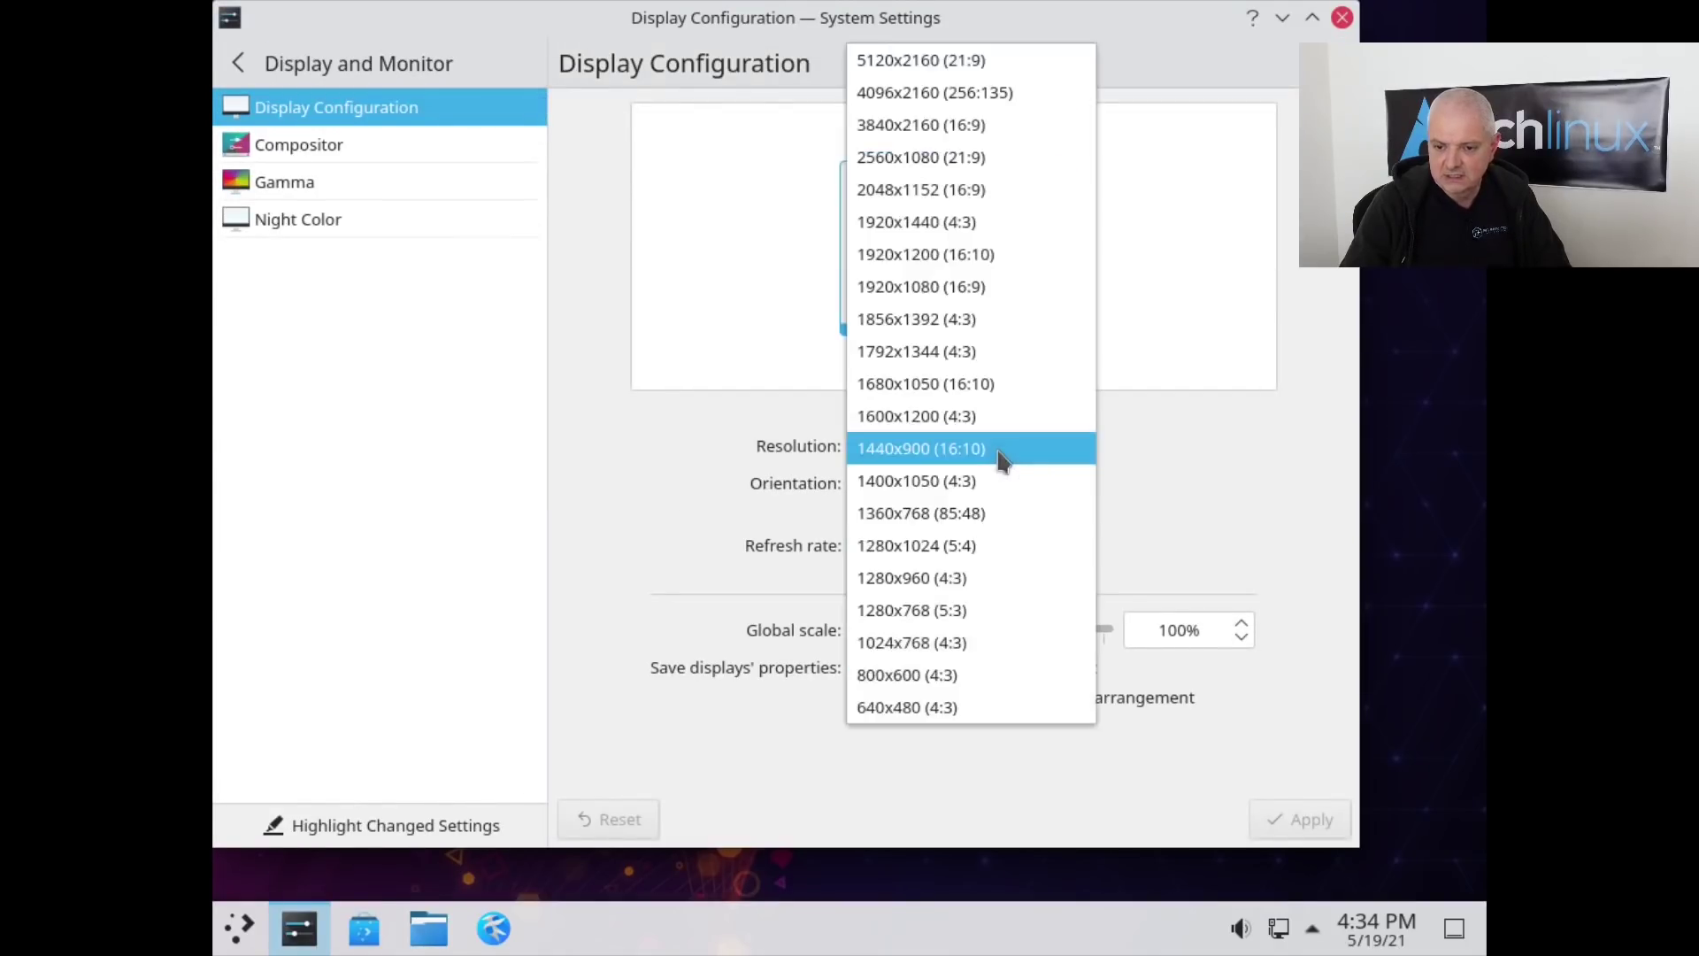
{"action": "left_click", "coordinate": [964, 292]}
{"action": "left_click", "coordinate": [1297, 819]}
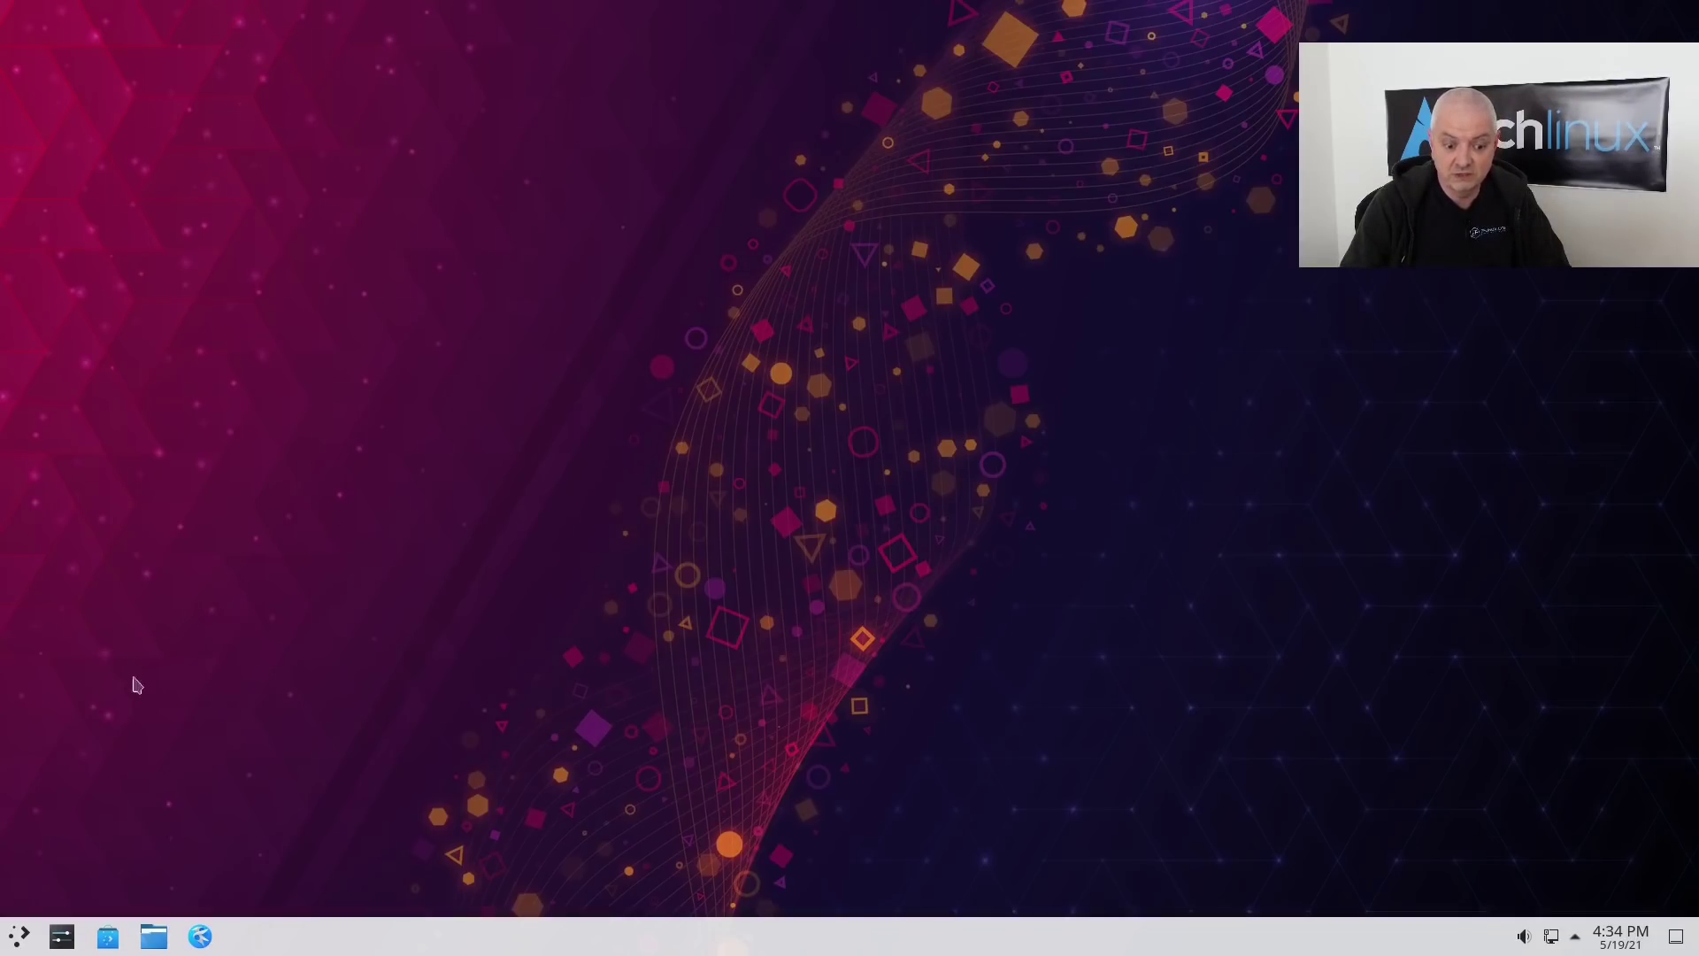
{"action": "left_click", "coordinate": [20, 936]}
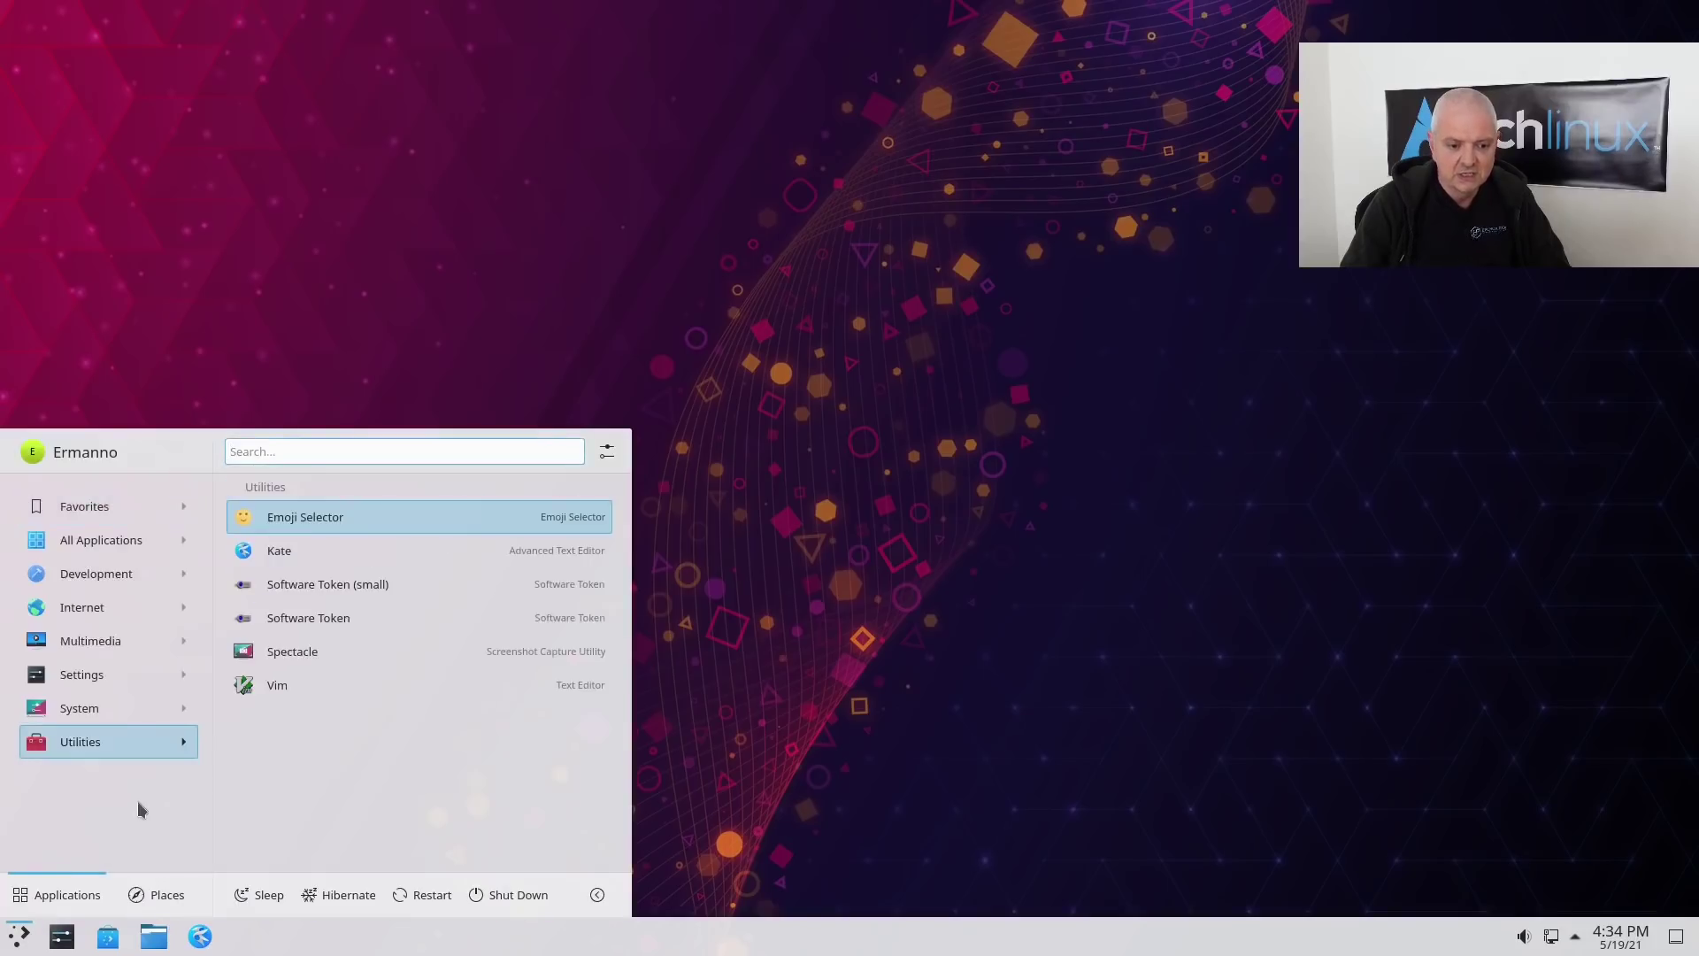
- Launch Konsole from the launcher search, full screen with enlarged text
{"action": "type", "text": "kons"}
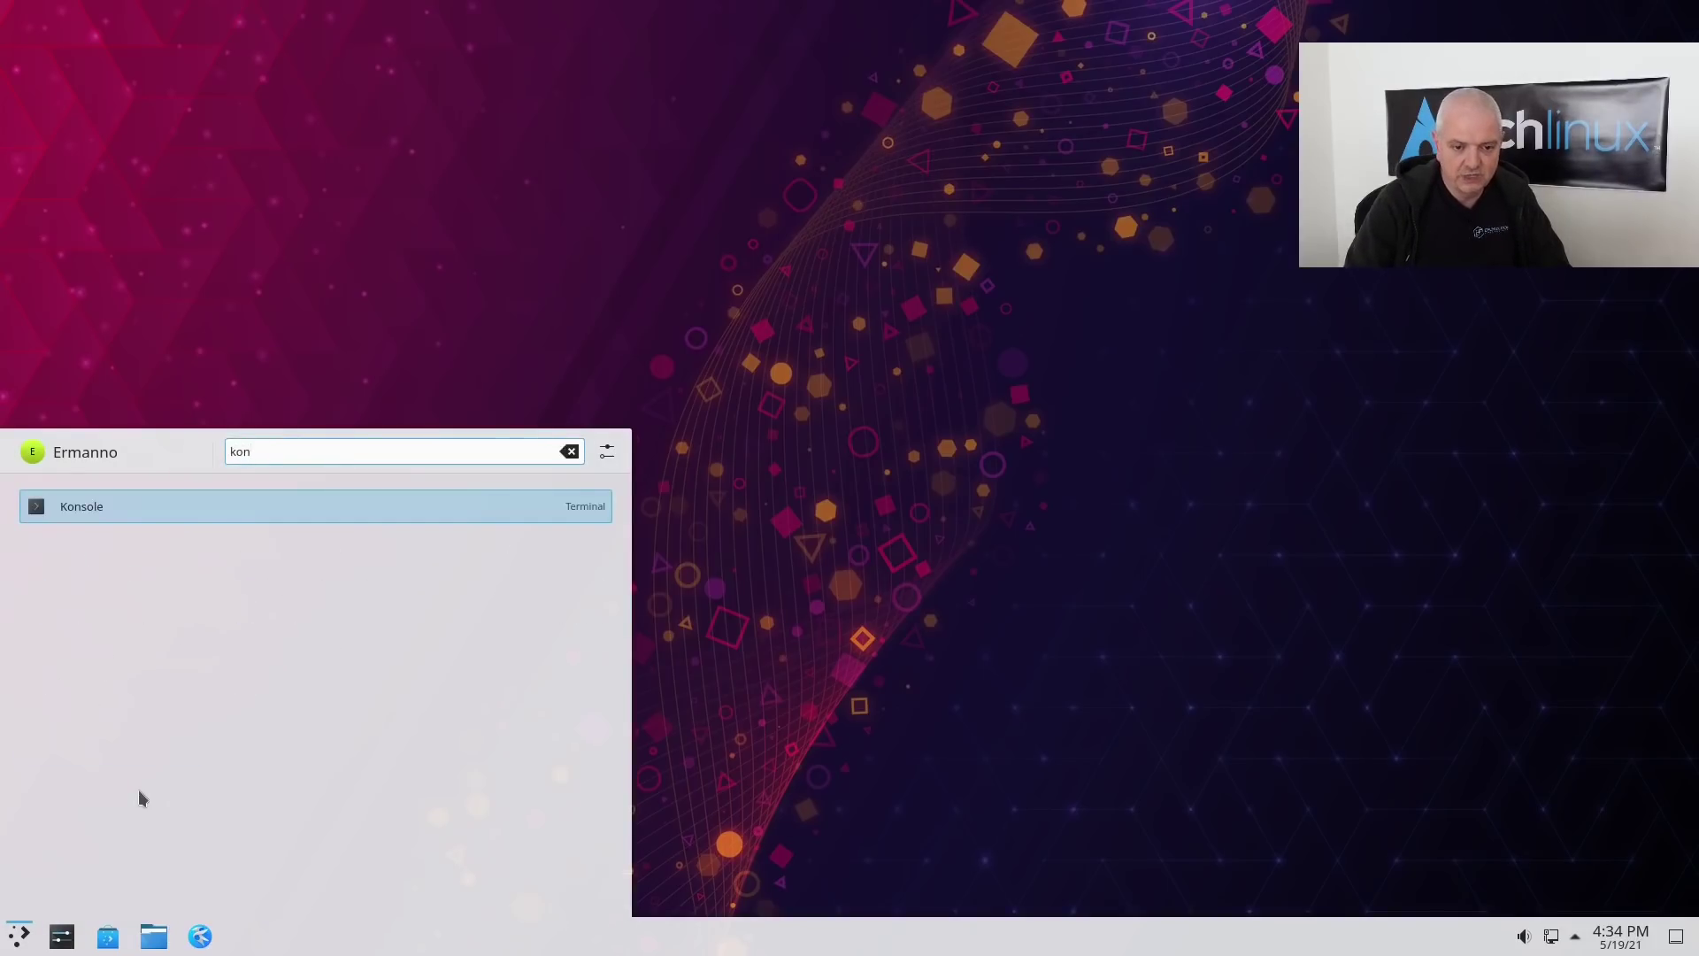
{"action": "key", "text": "Return"}
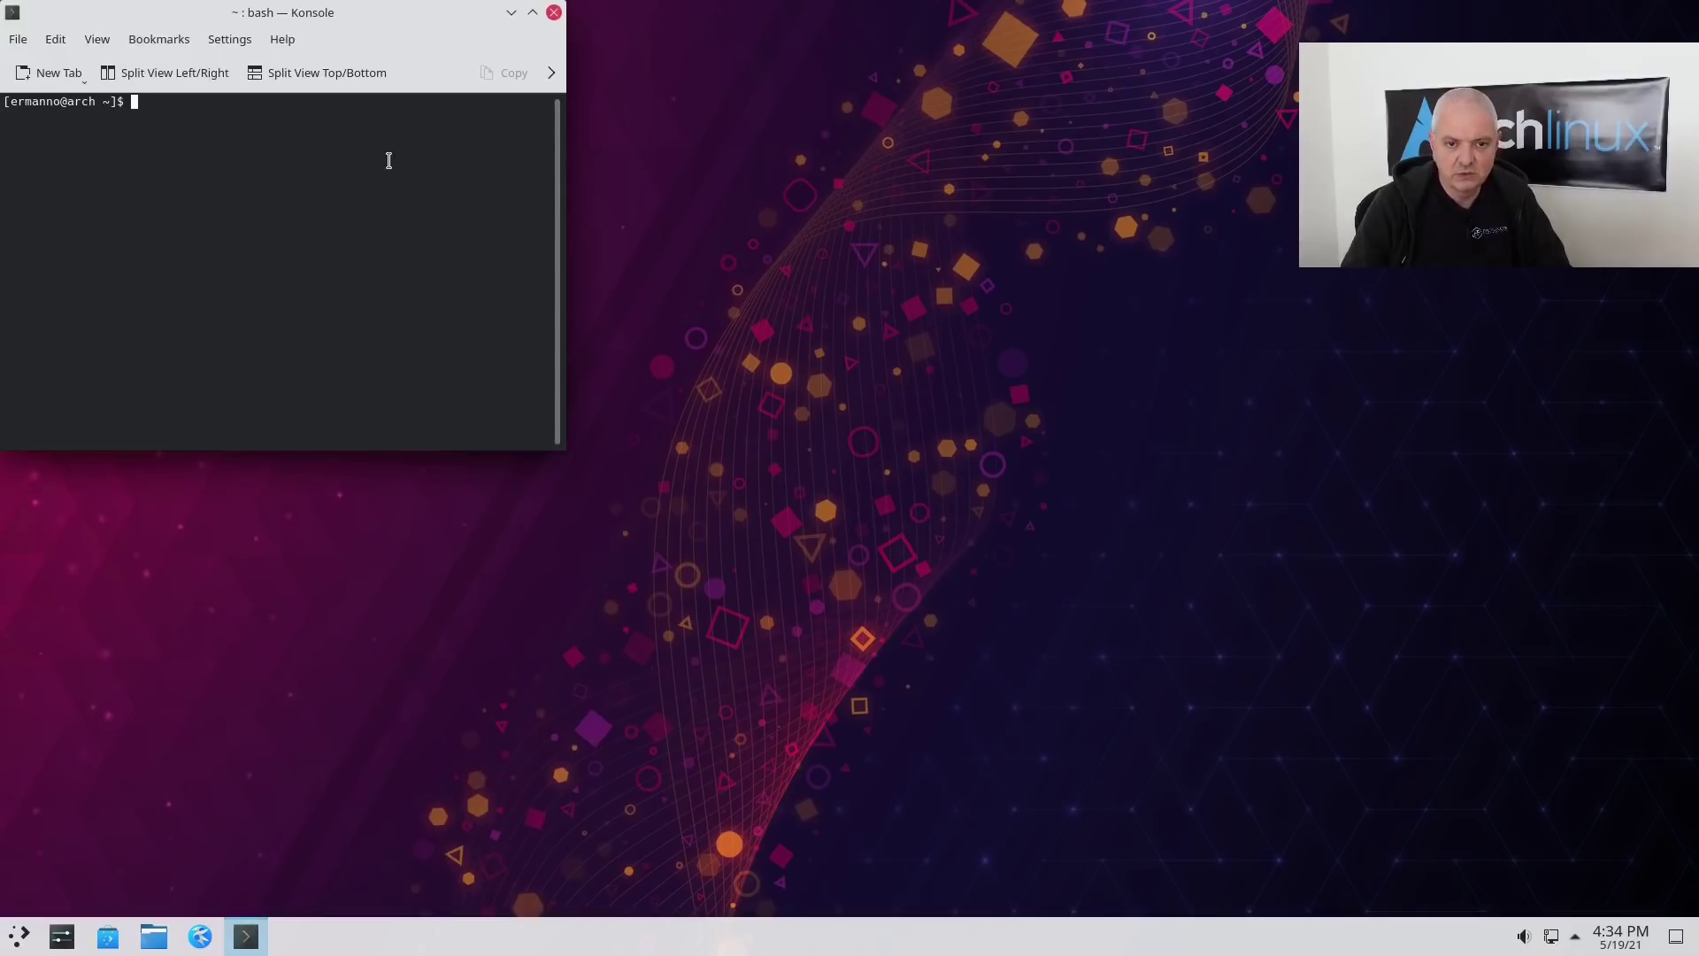
{"action": "key", "text": "ctrl+shift+f"}
{"action": "key", "text": "ctrl+plus"}
{"action": "key", "text": "ctrl+plus"}
{"action": "key", "text": "ctrl+plus"}
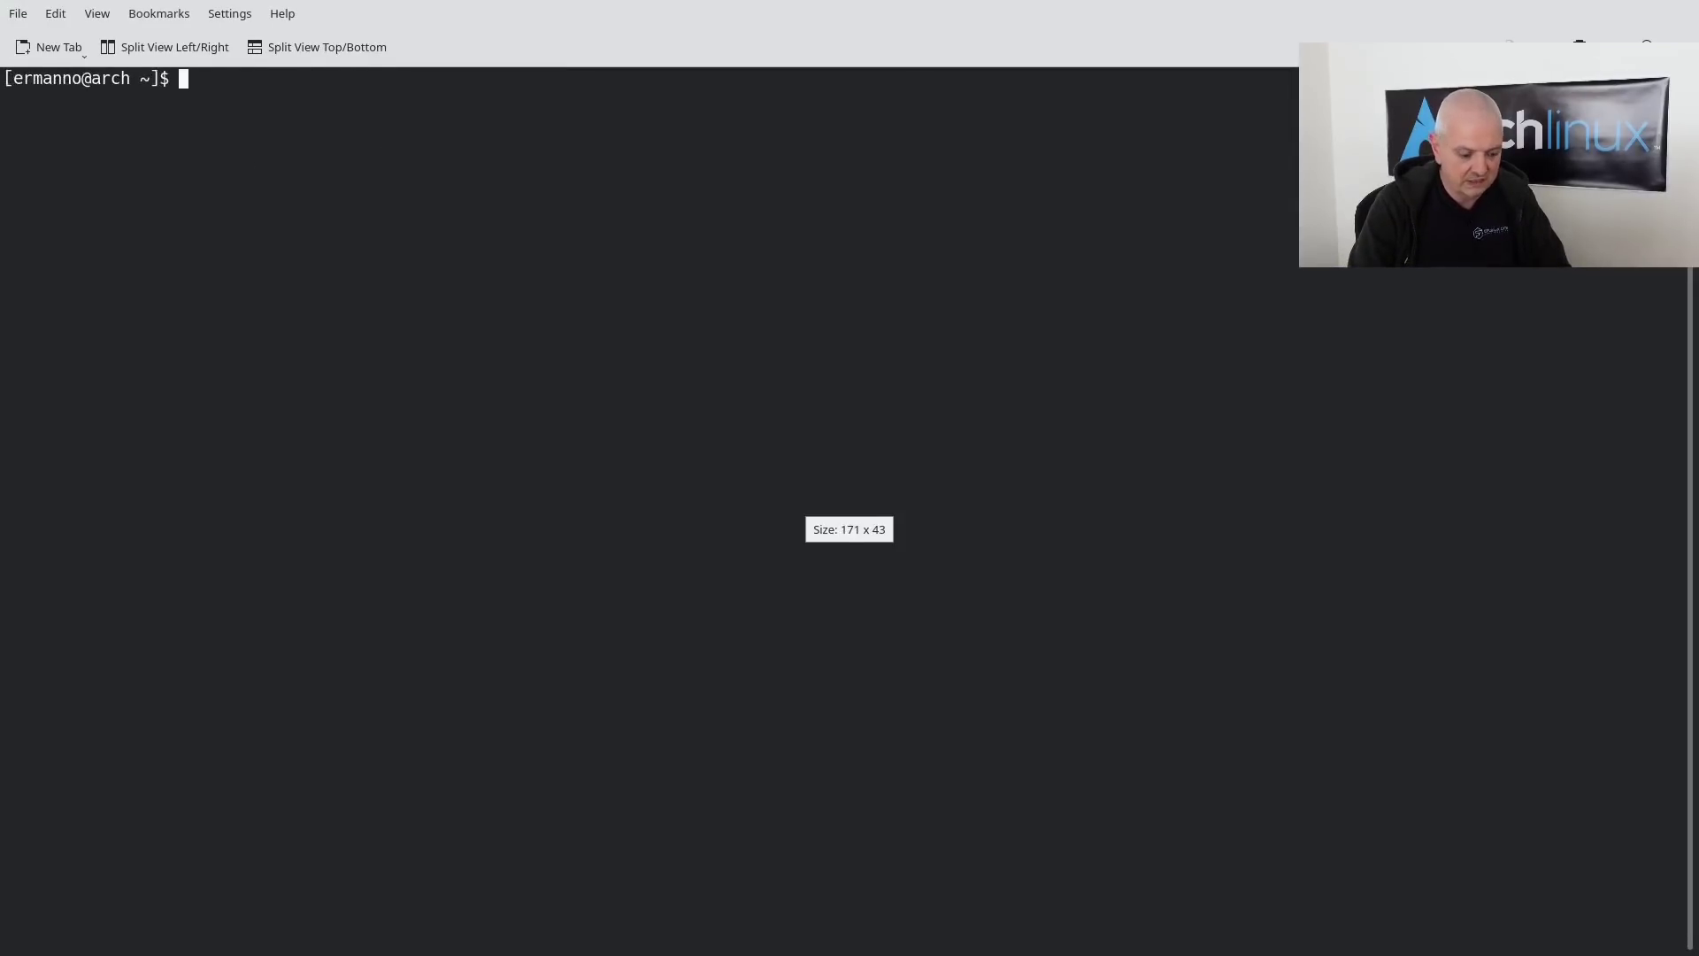
- Run sudo pacman -Syu, enter the sudo password, and confirm the 210 package upgrades
{"action": "type", "text": "sudo pacman "}
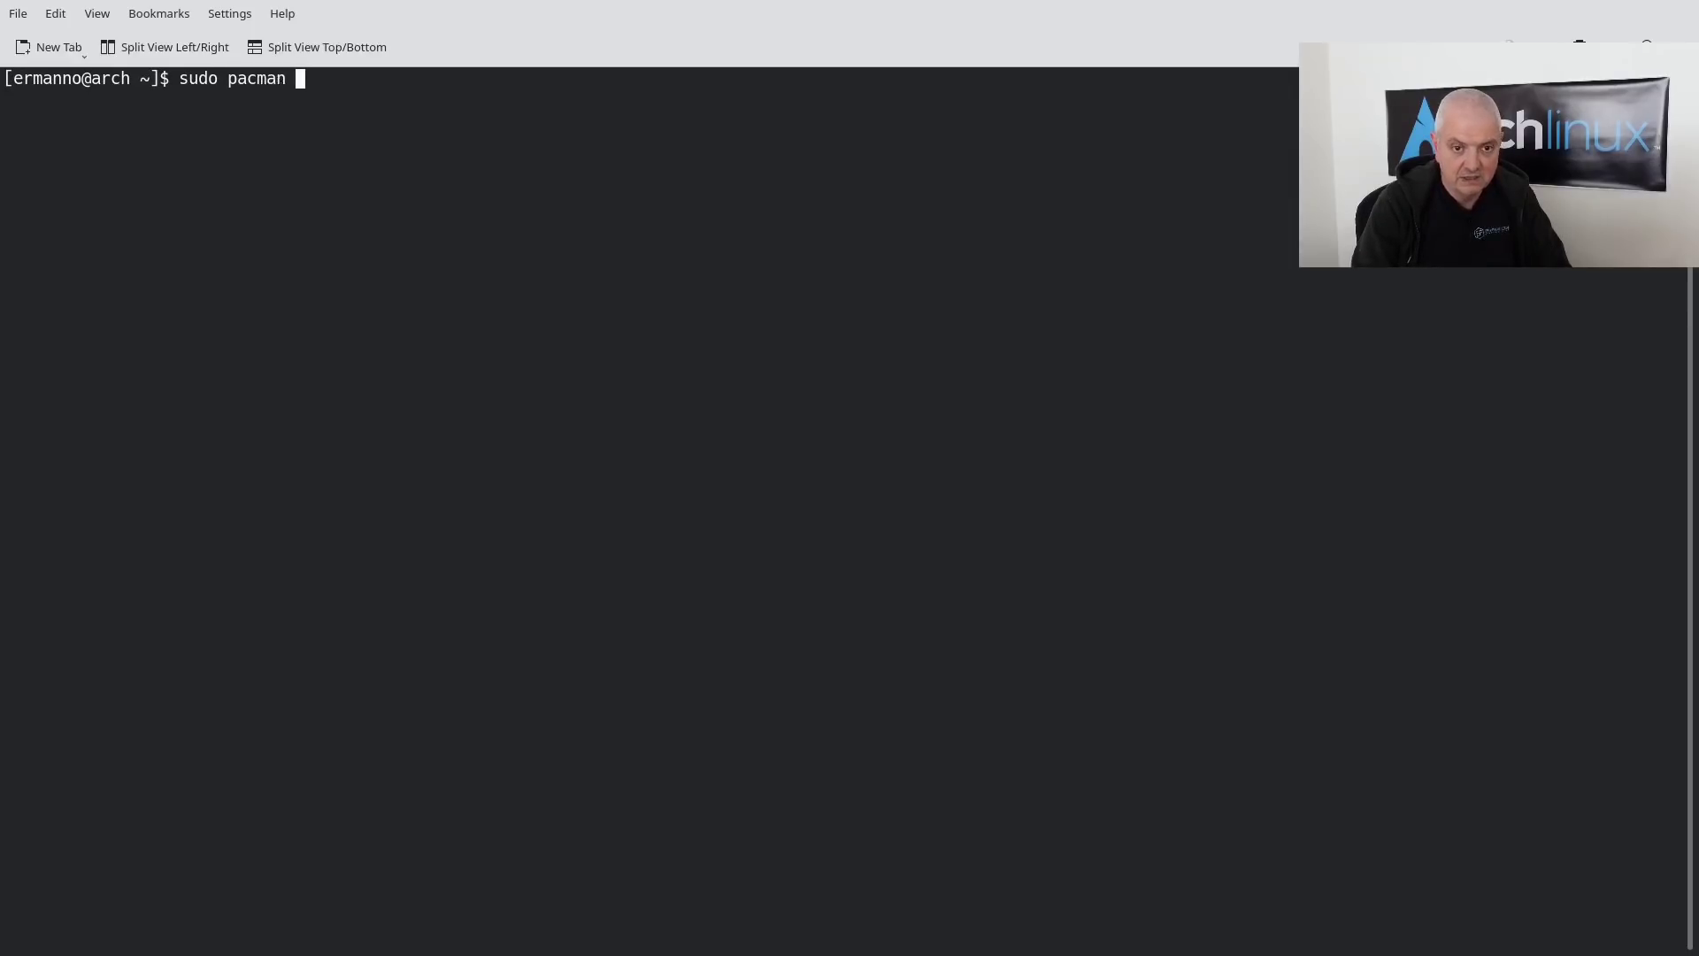
{"action": "type", "text": "-Syu"}
{"action": "key", "text": "Return"}
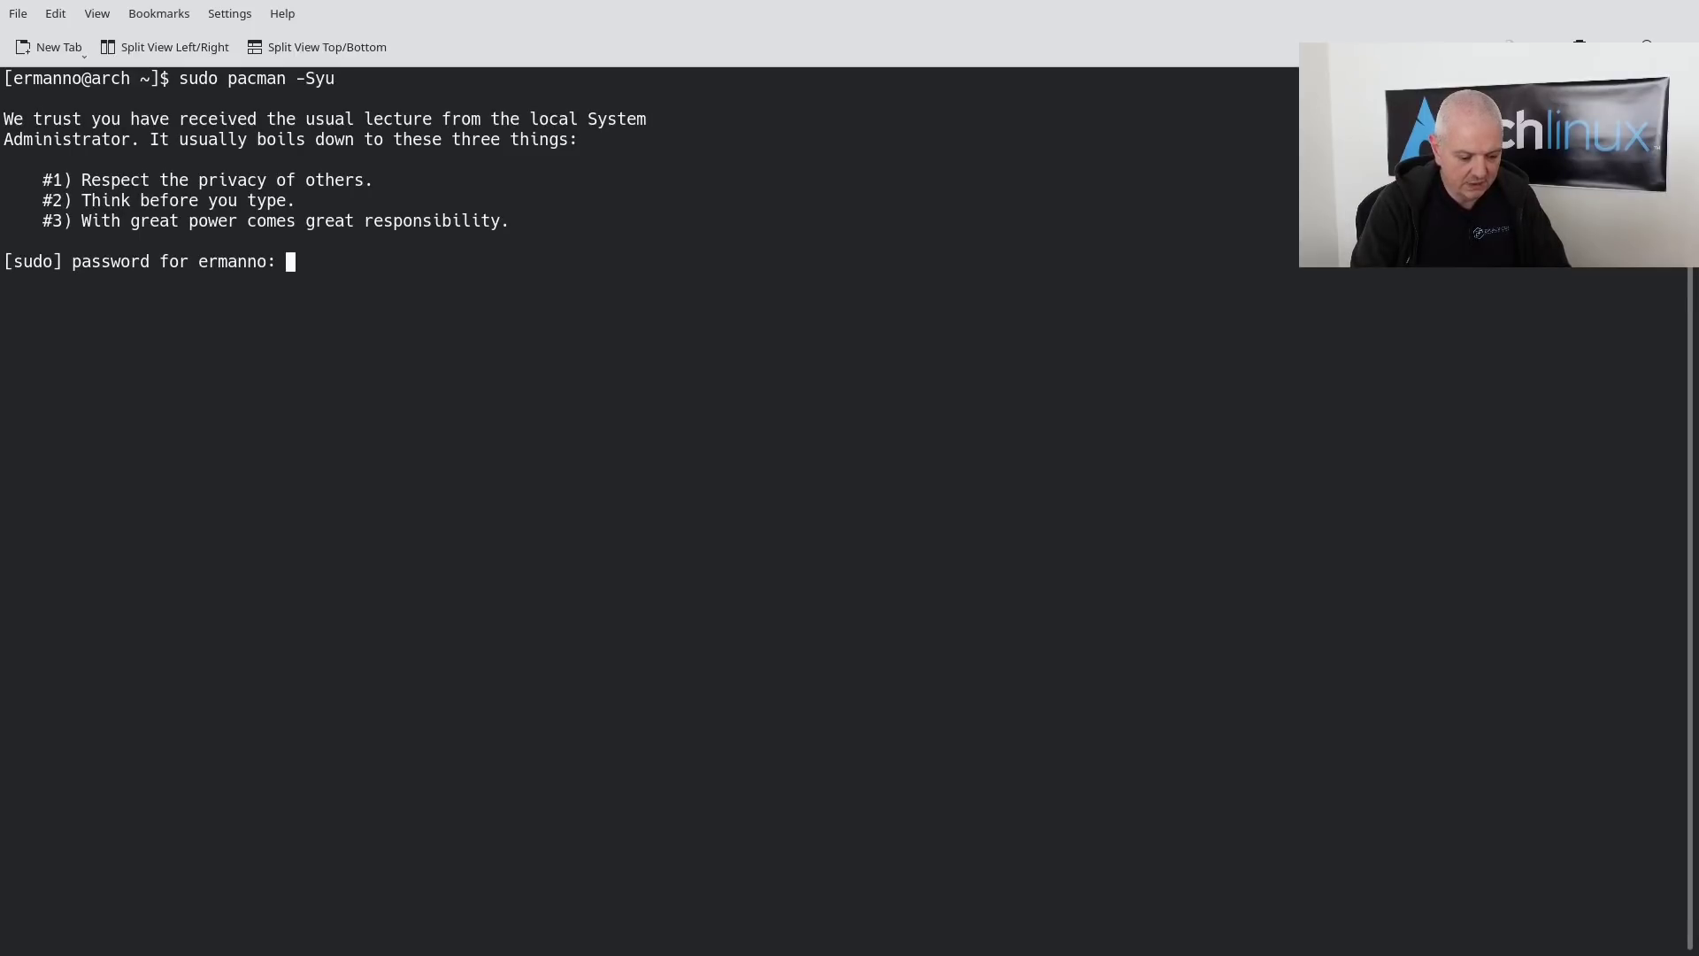
{"action": "key", "text": "Return"}
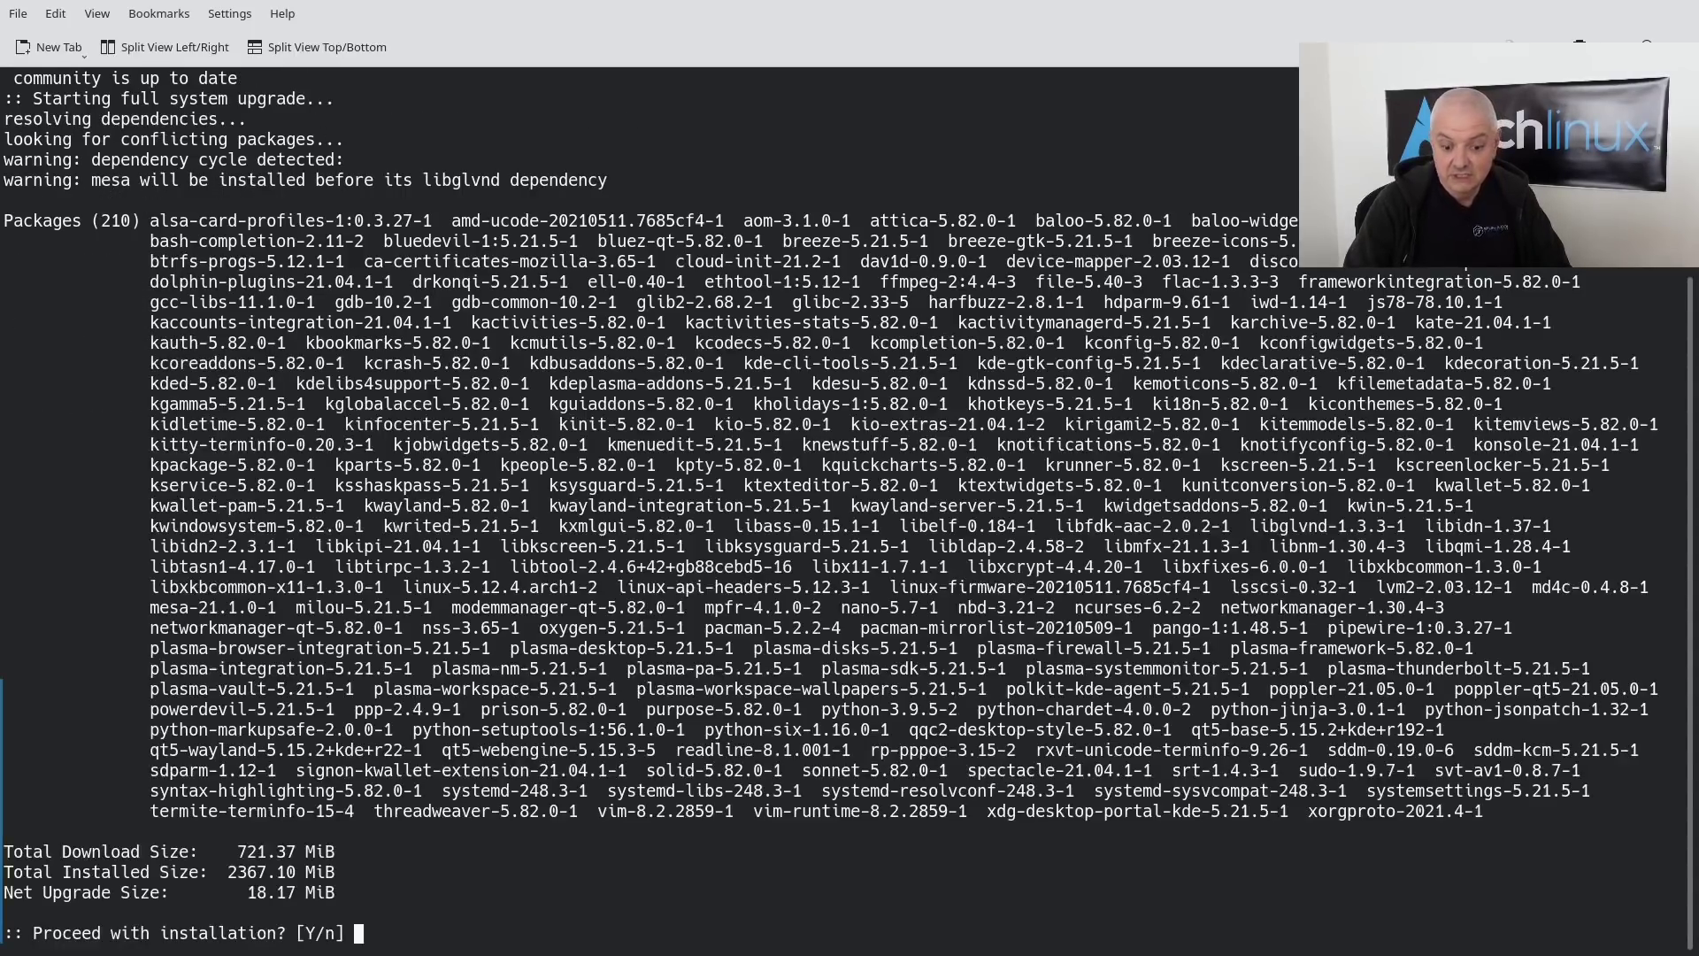
{"action": "scroll", "coordinate": [472, 155], "scroll_direction": "up", "scroll_amount": 1}
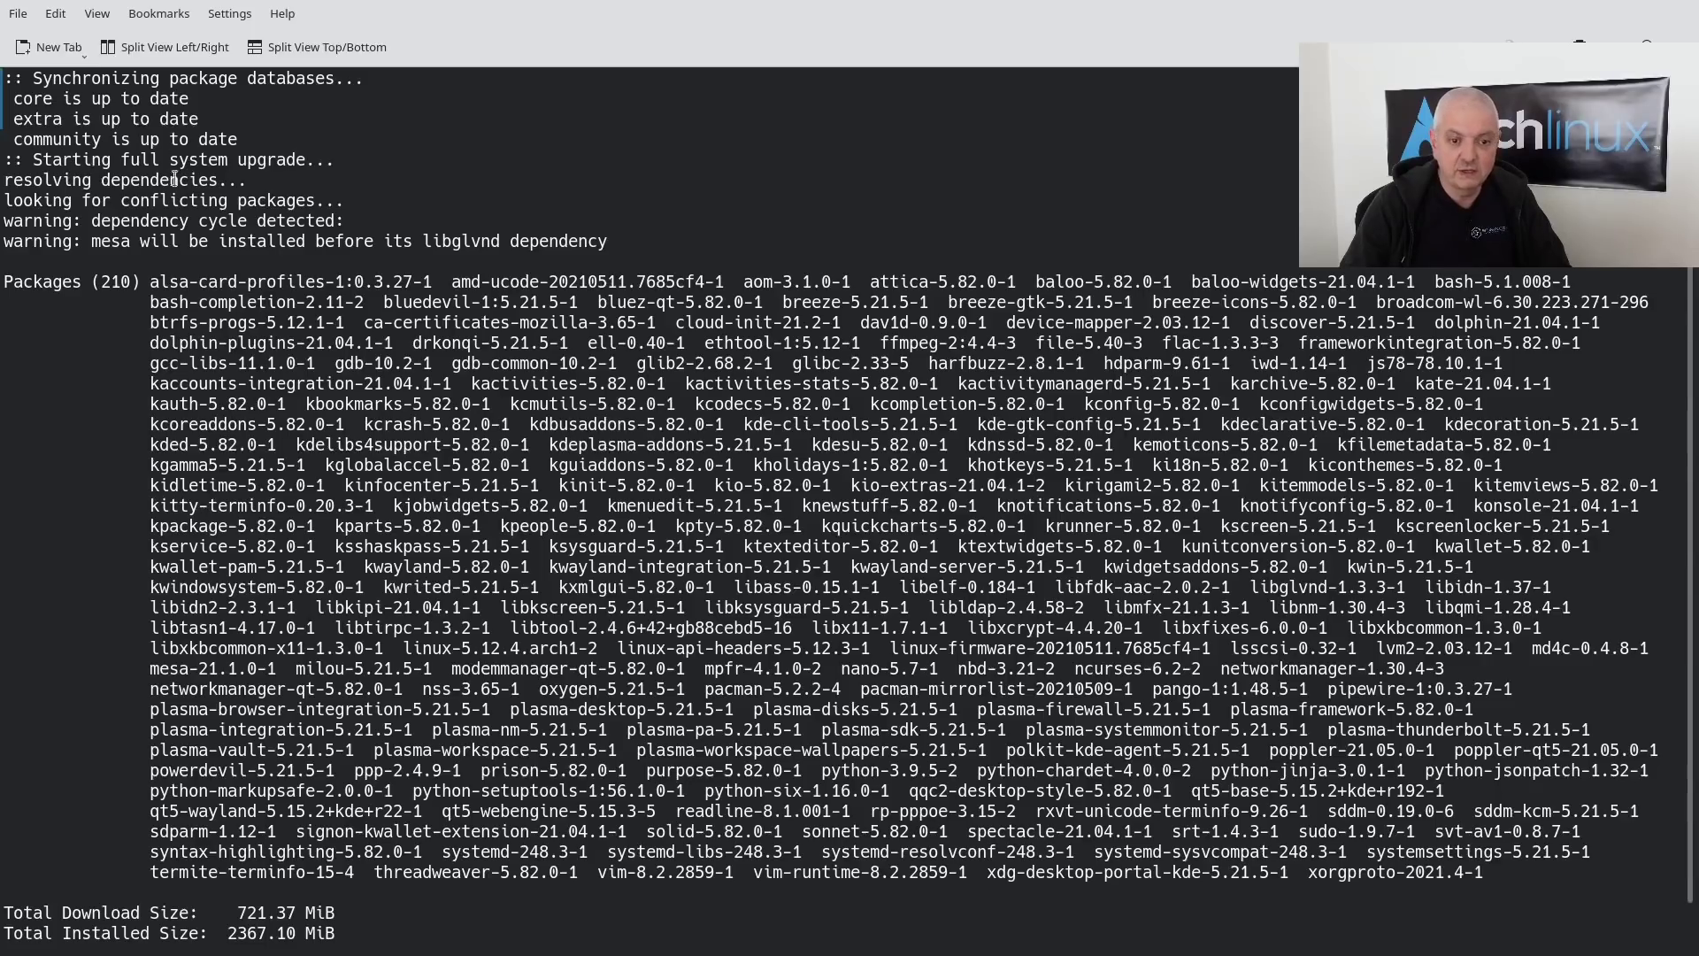
{"action": "scroll", "coordinate": [368, 386], "scroll_direction": "down", "scroll_amount": 1}
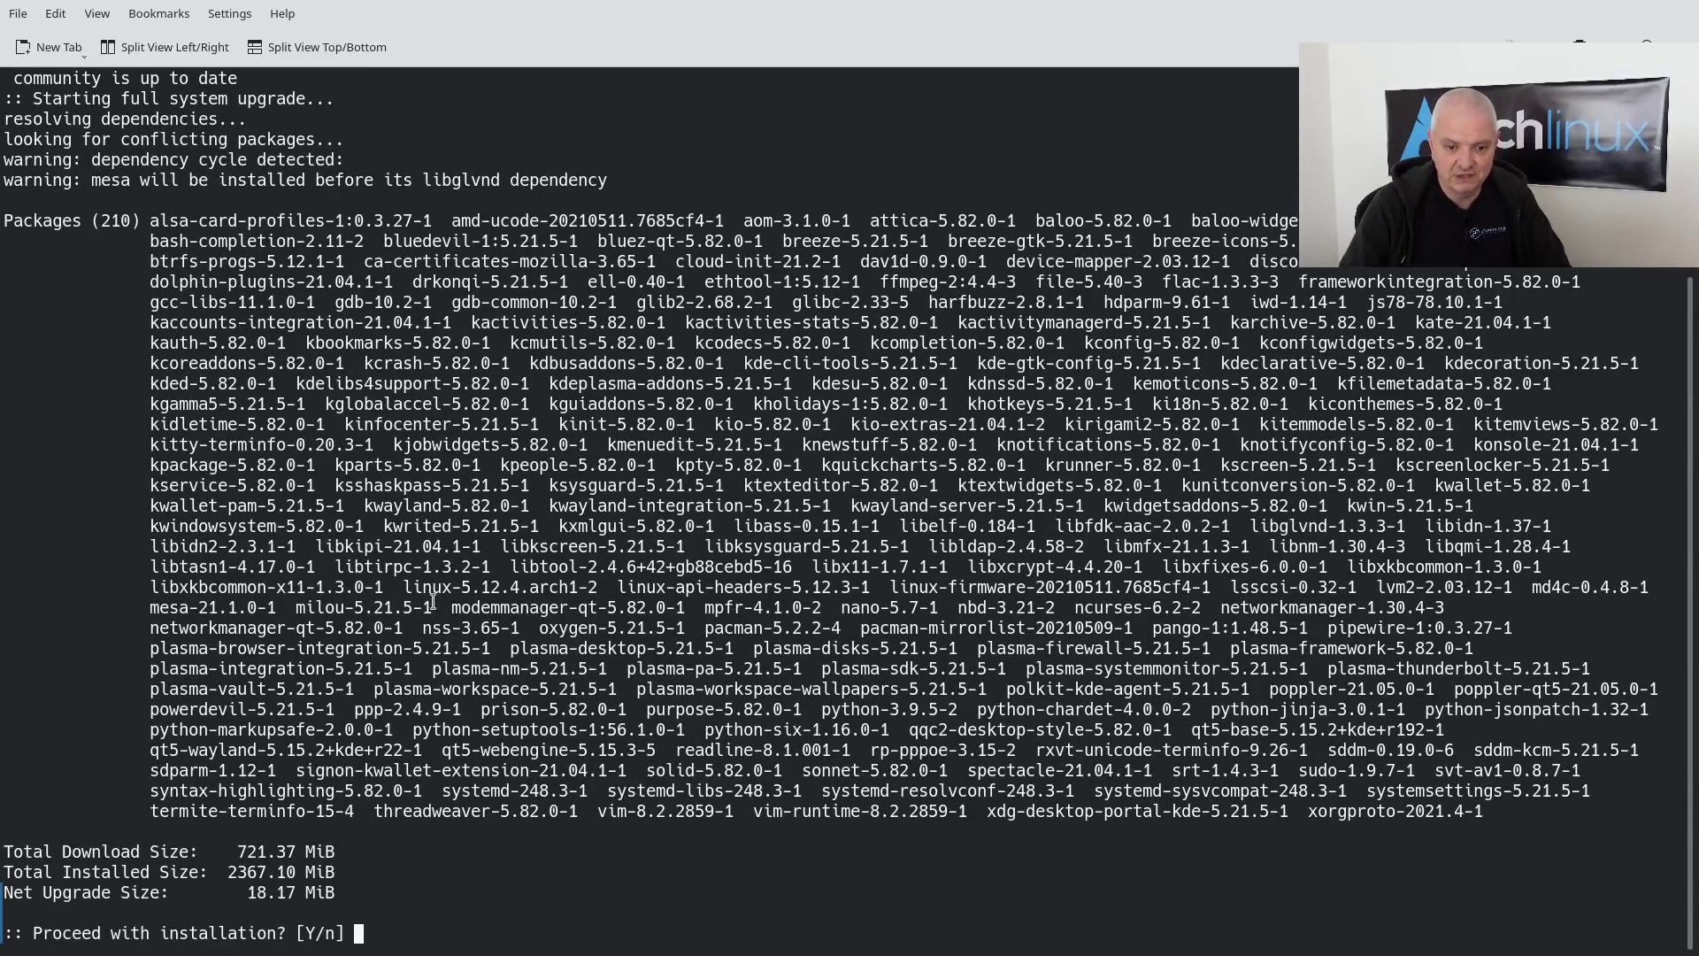
{"action": "key", "text": "Return"}
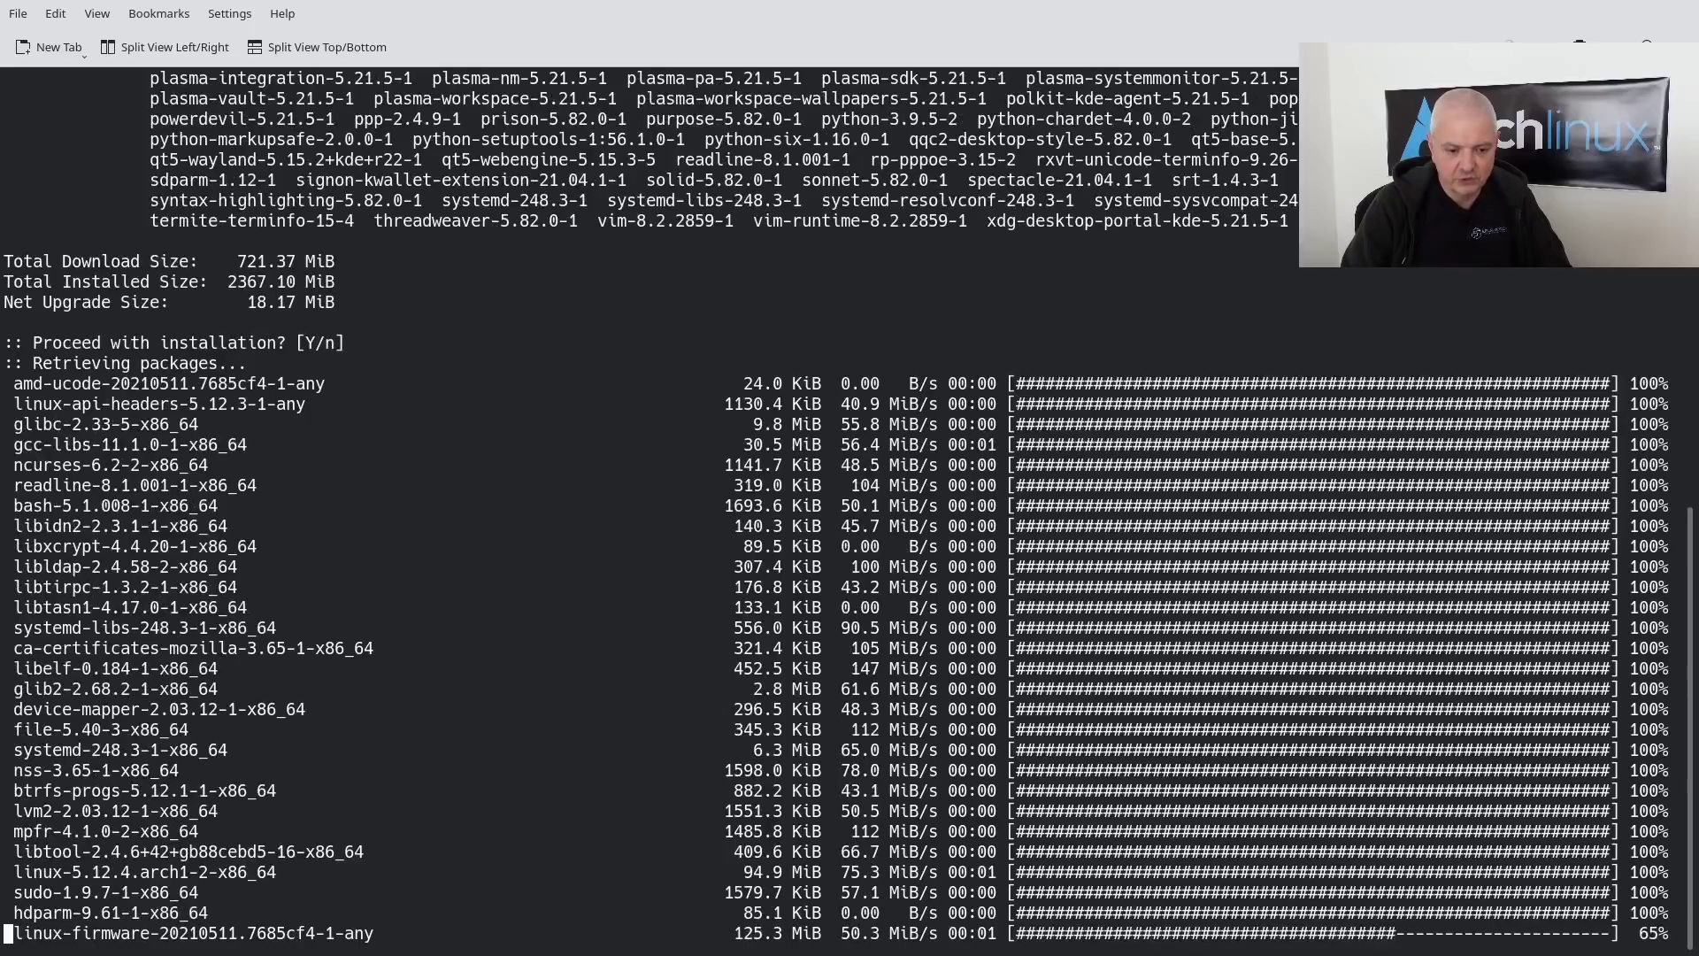
{"action": "key", "text": "ctrl+shift+f"}
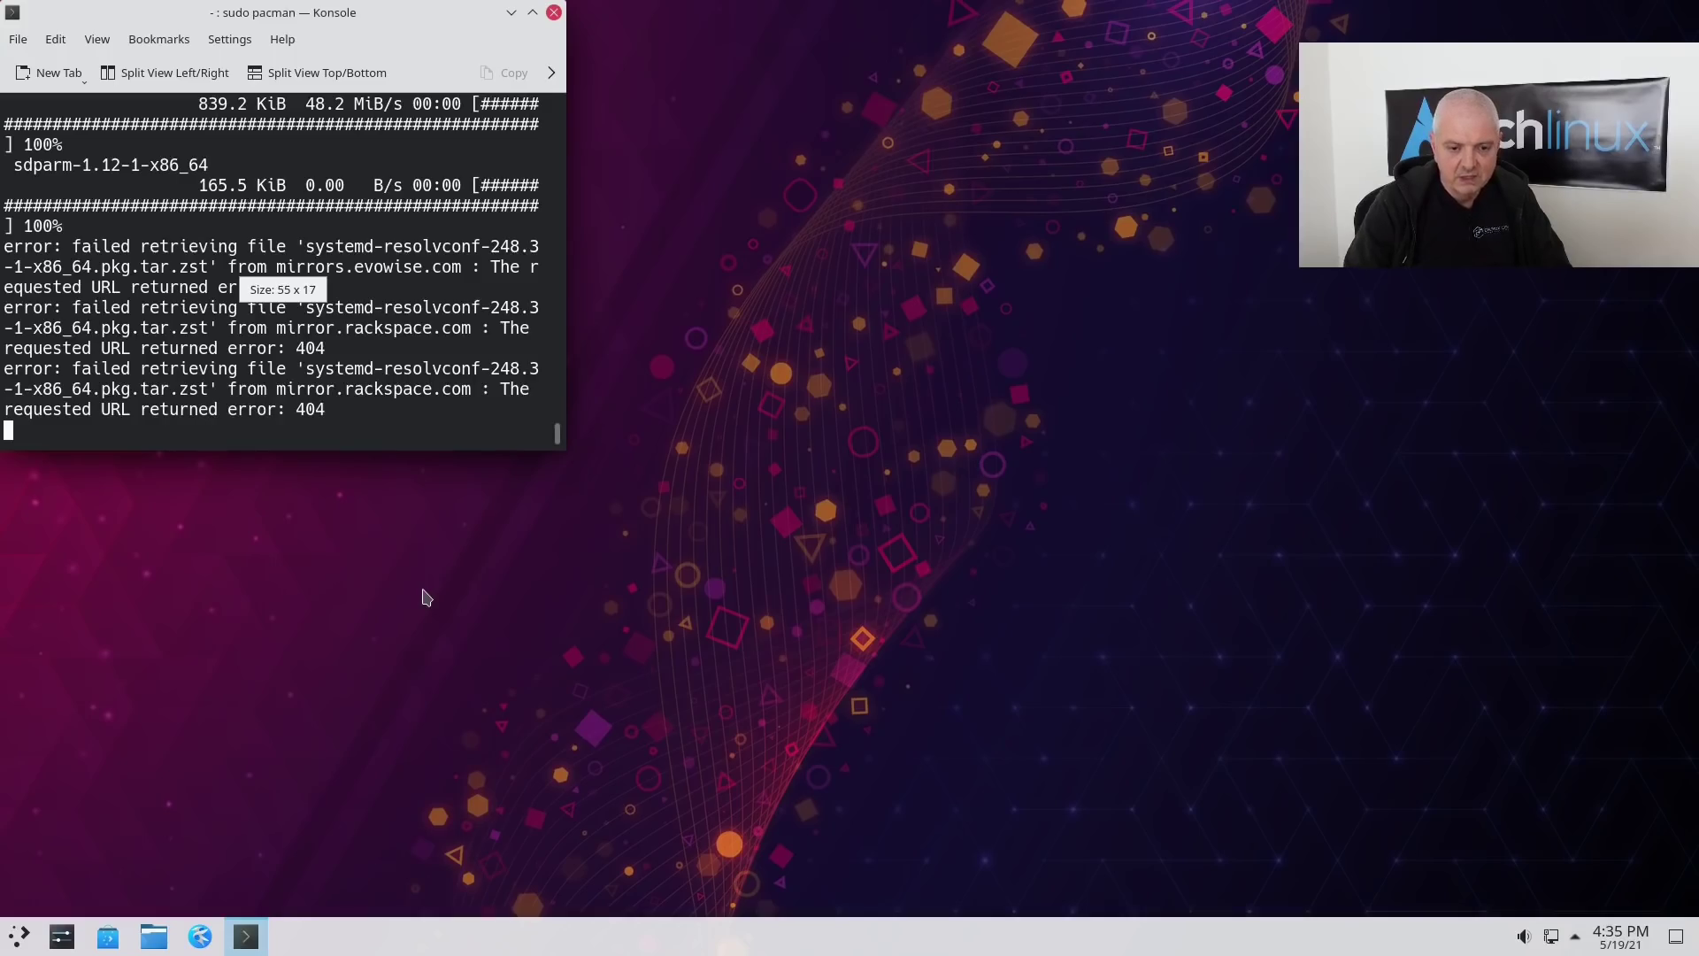
- Browse the Application Launcher categories, then bring the upgrading Konsole window back to front
{"action": "left_click", "coordinate": [18, 936]}
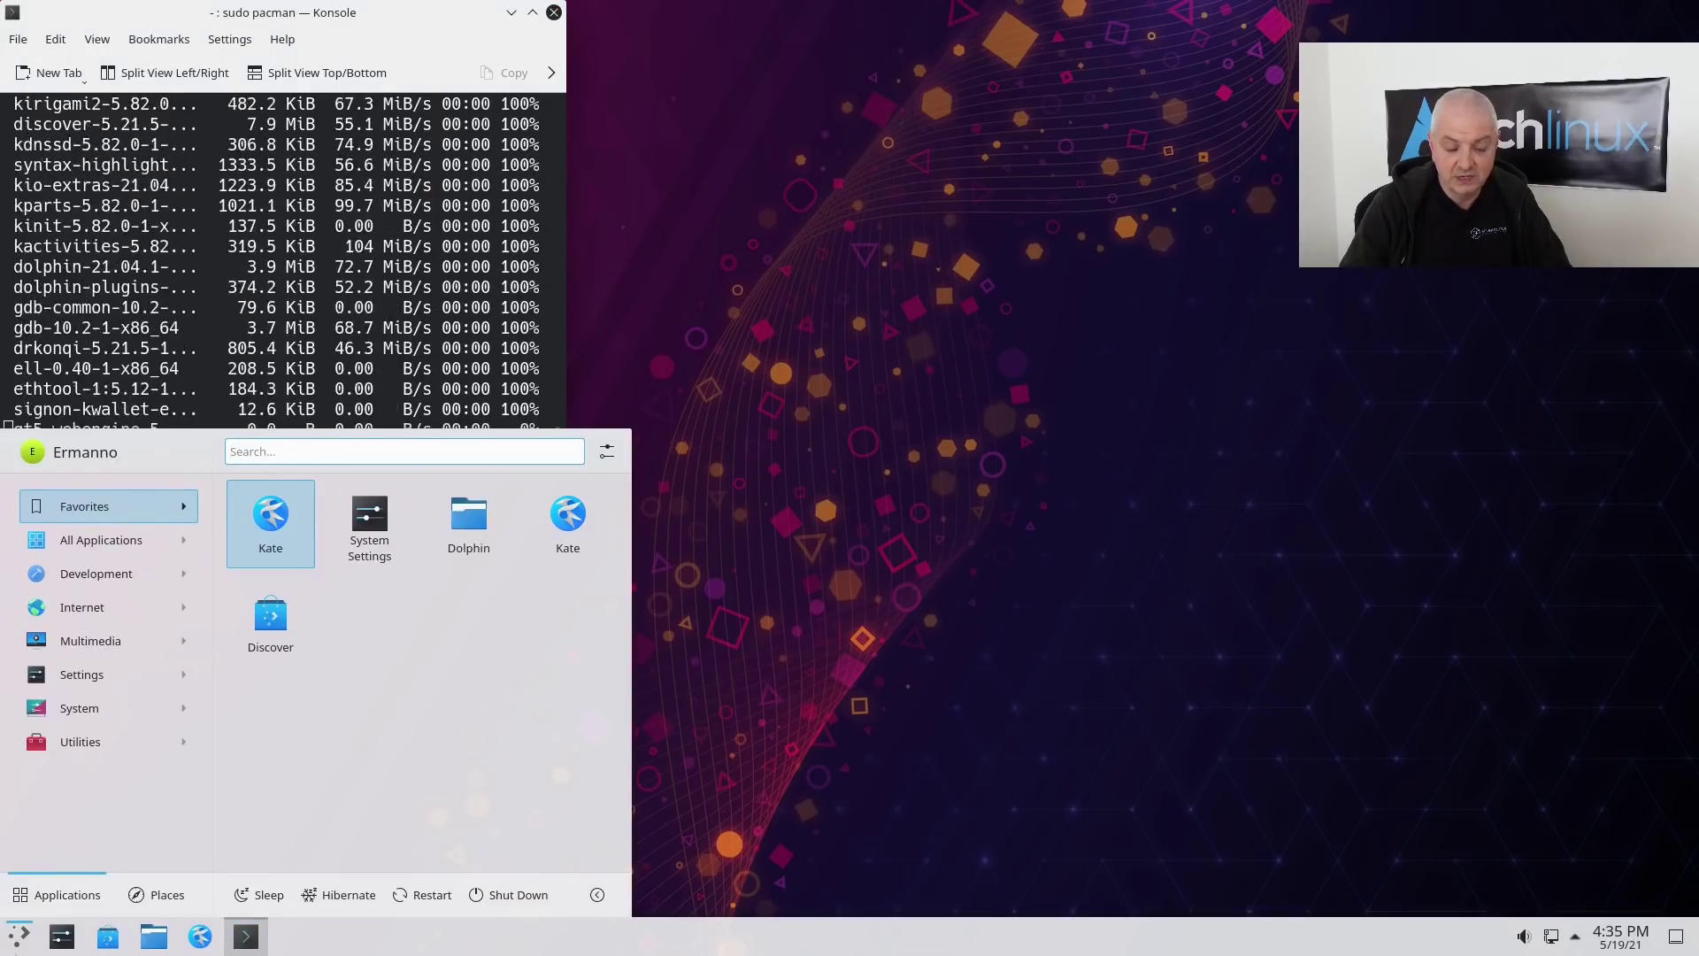
{"action": "mouse_move", "coordinate": [129, 545]}
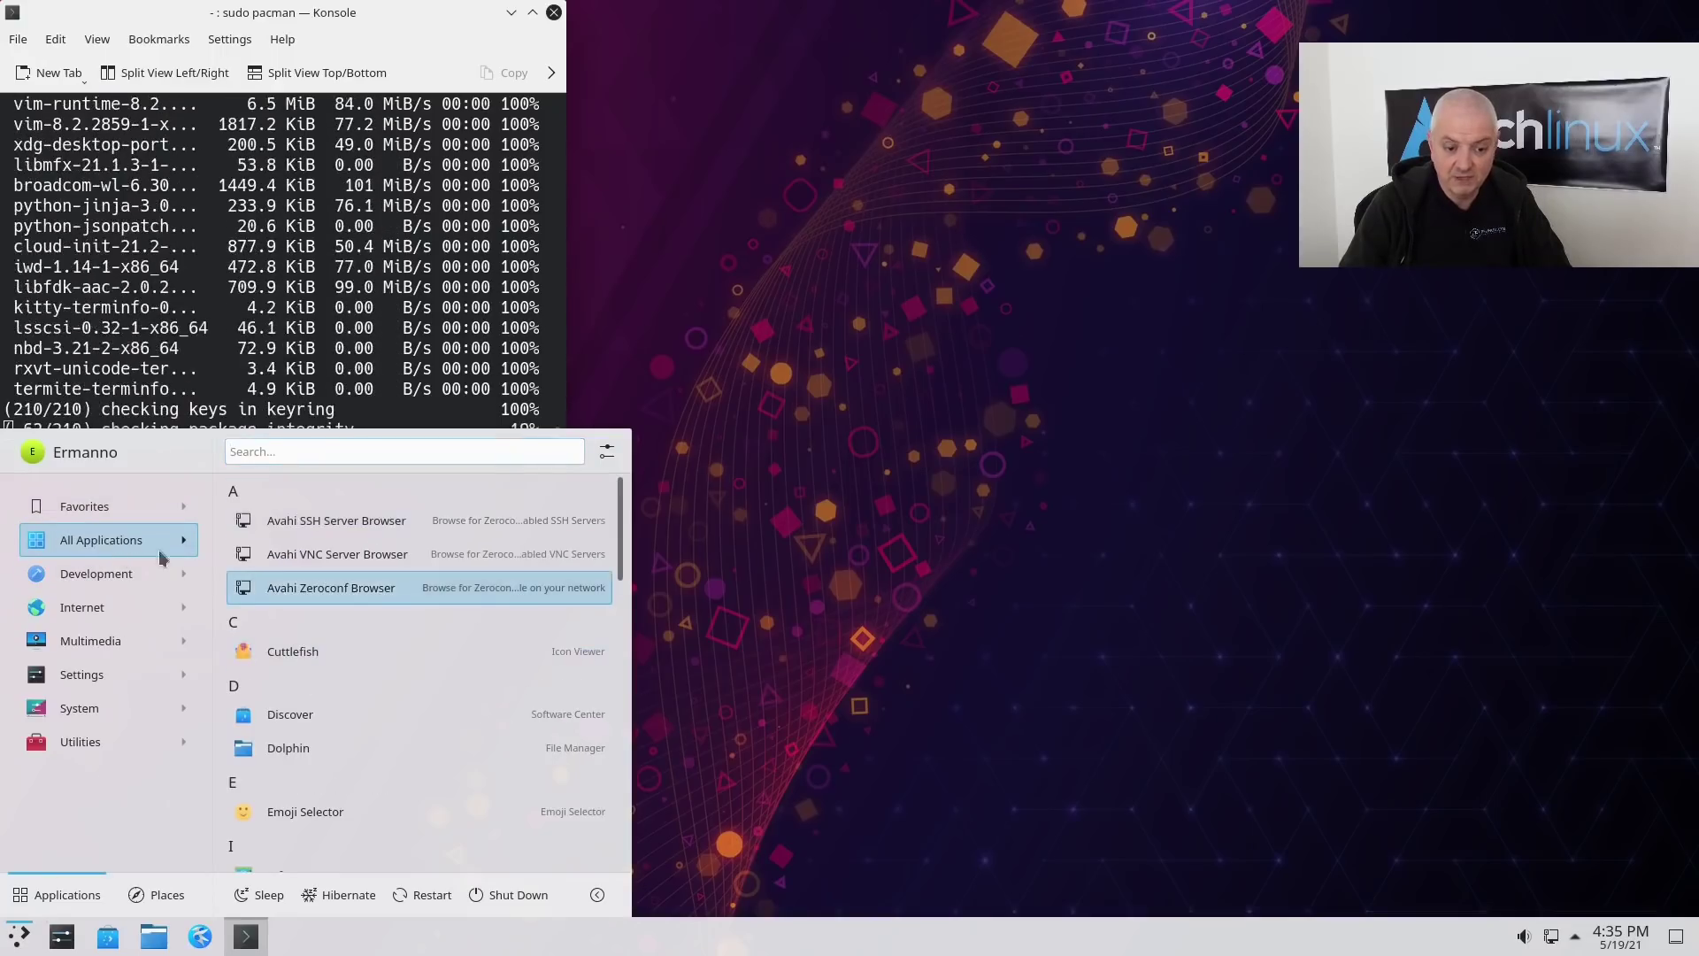
{"action": "scroll", "coordinate": [338, 636], "scroll_direction": "down", "scroll_amount": 3}
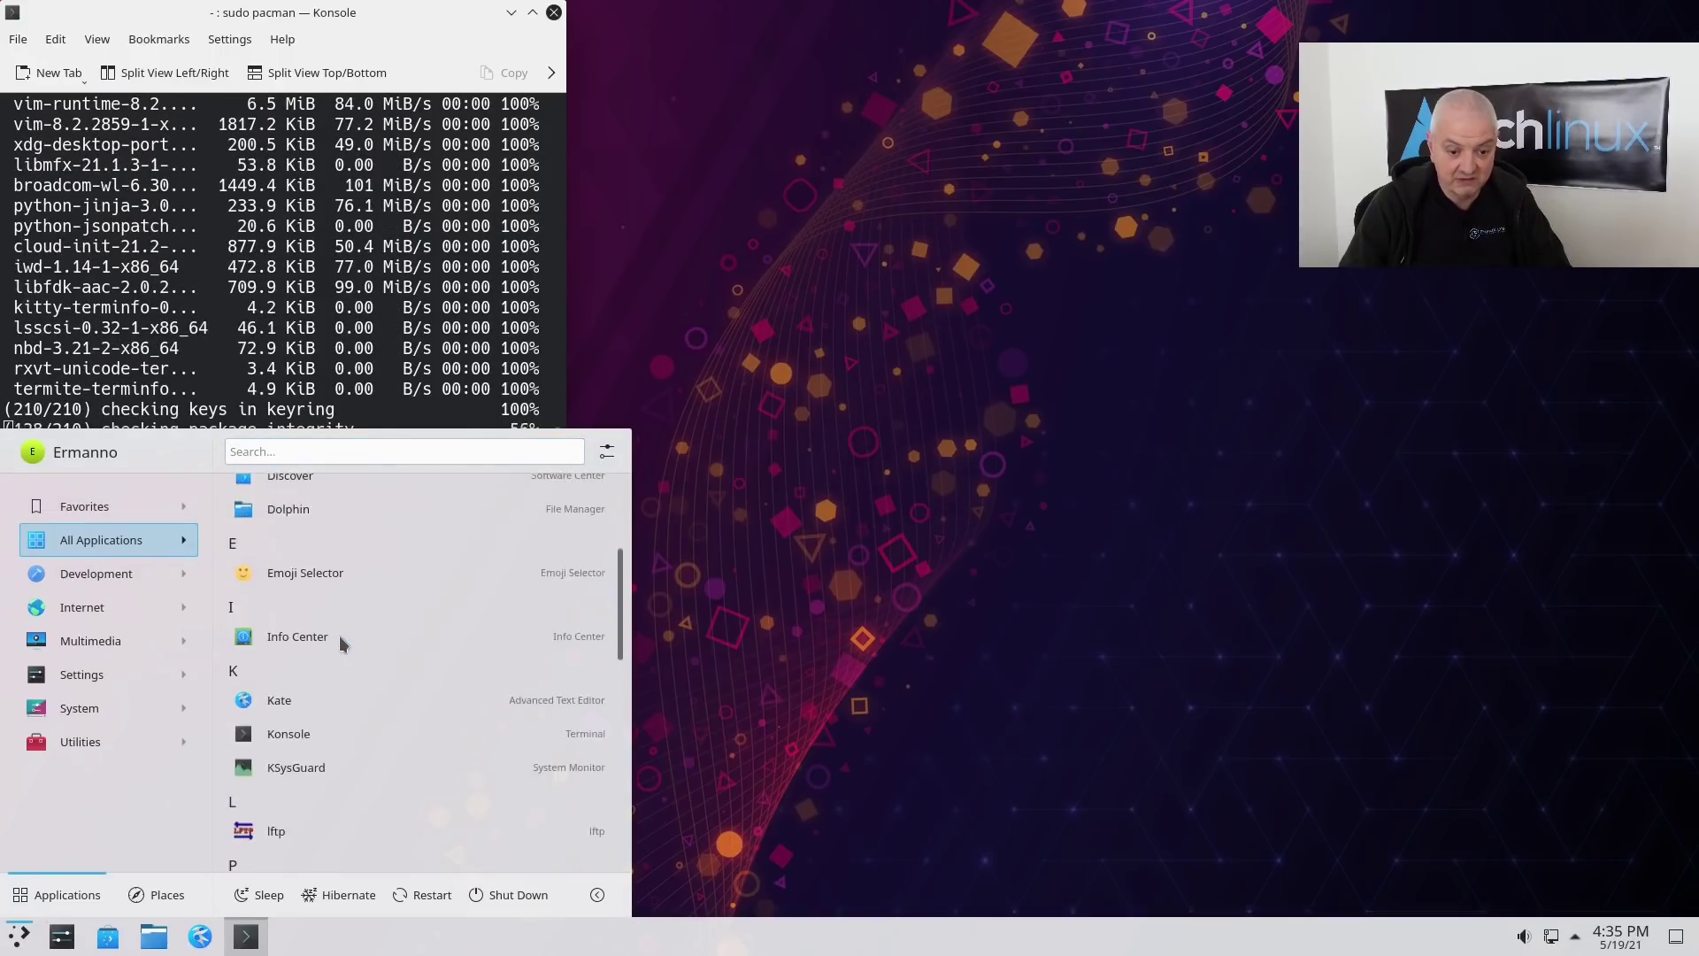
{"action": "scroll", "coordinate": [343, 624], "scroll_direction": "down", "scroll_amount": 10}
{"action": "scroll", "coordinate": [347, 616], "scroll_direction": "up", "scroll_amount": 15}
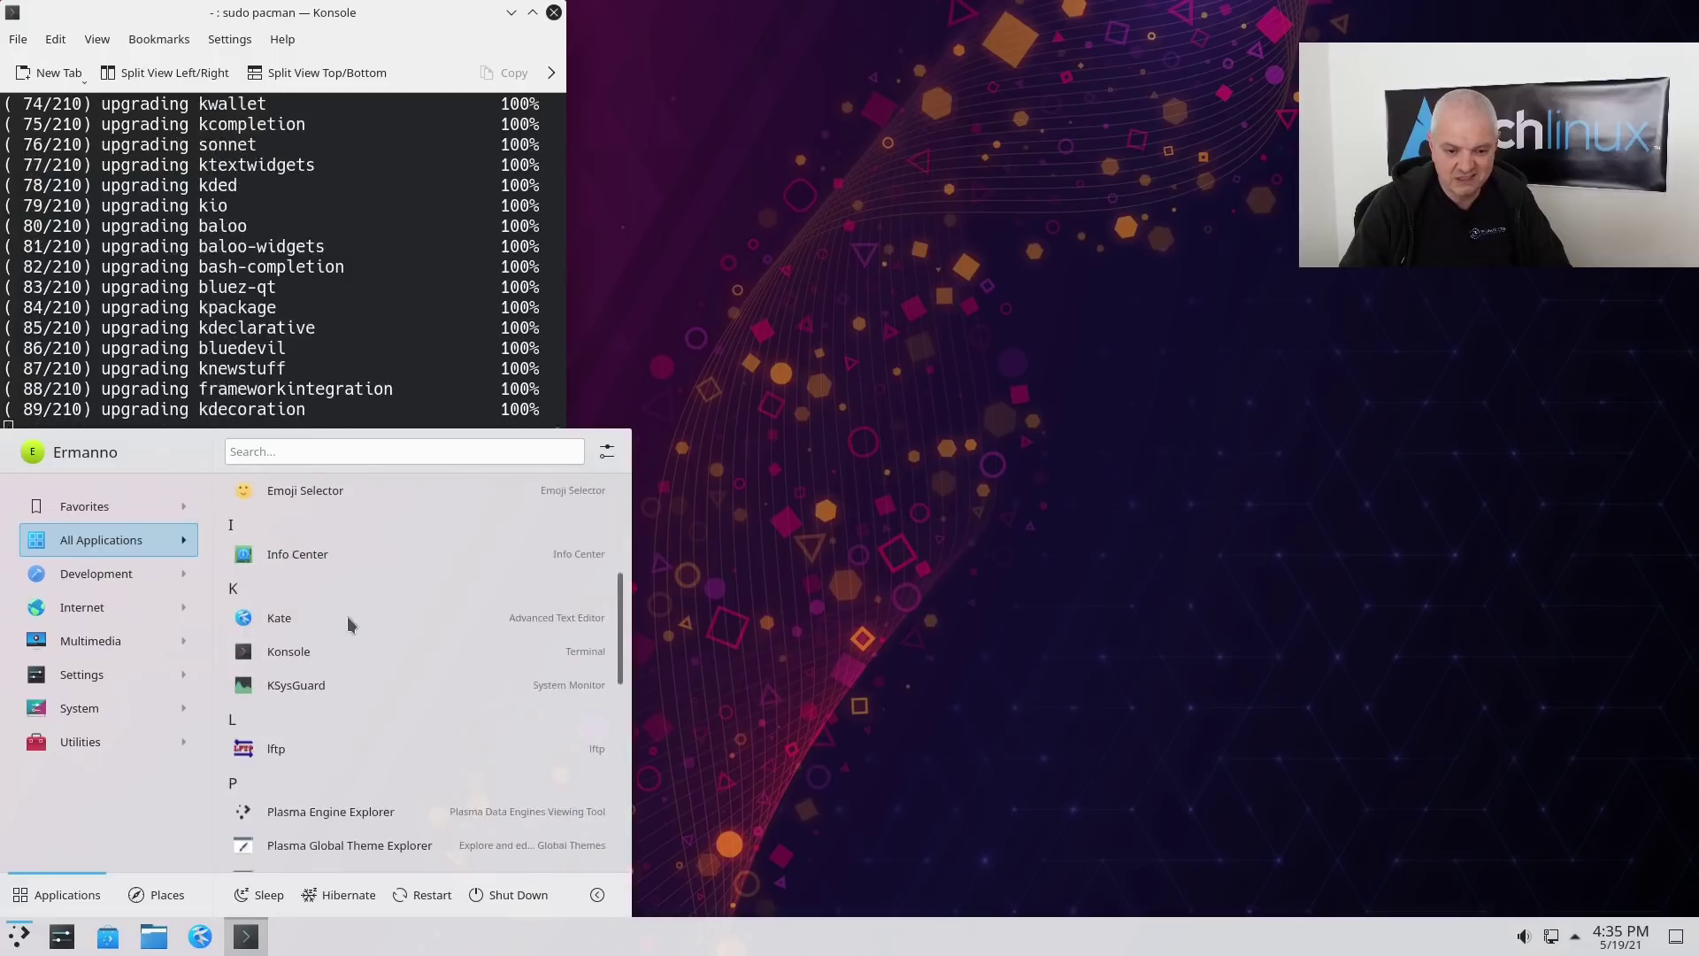
{"action": "scroll", "coordinate": [347, 616], "scroll_direction": "up", "scroll_amount": 1}
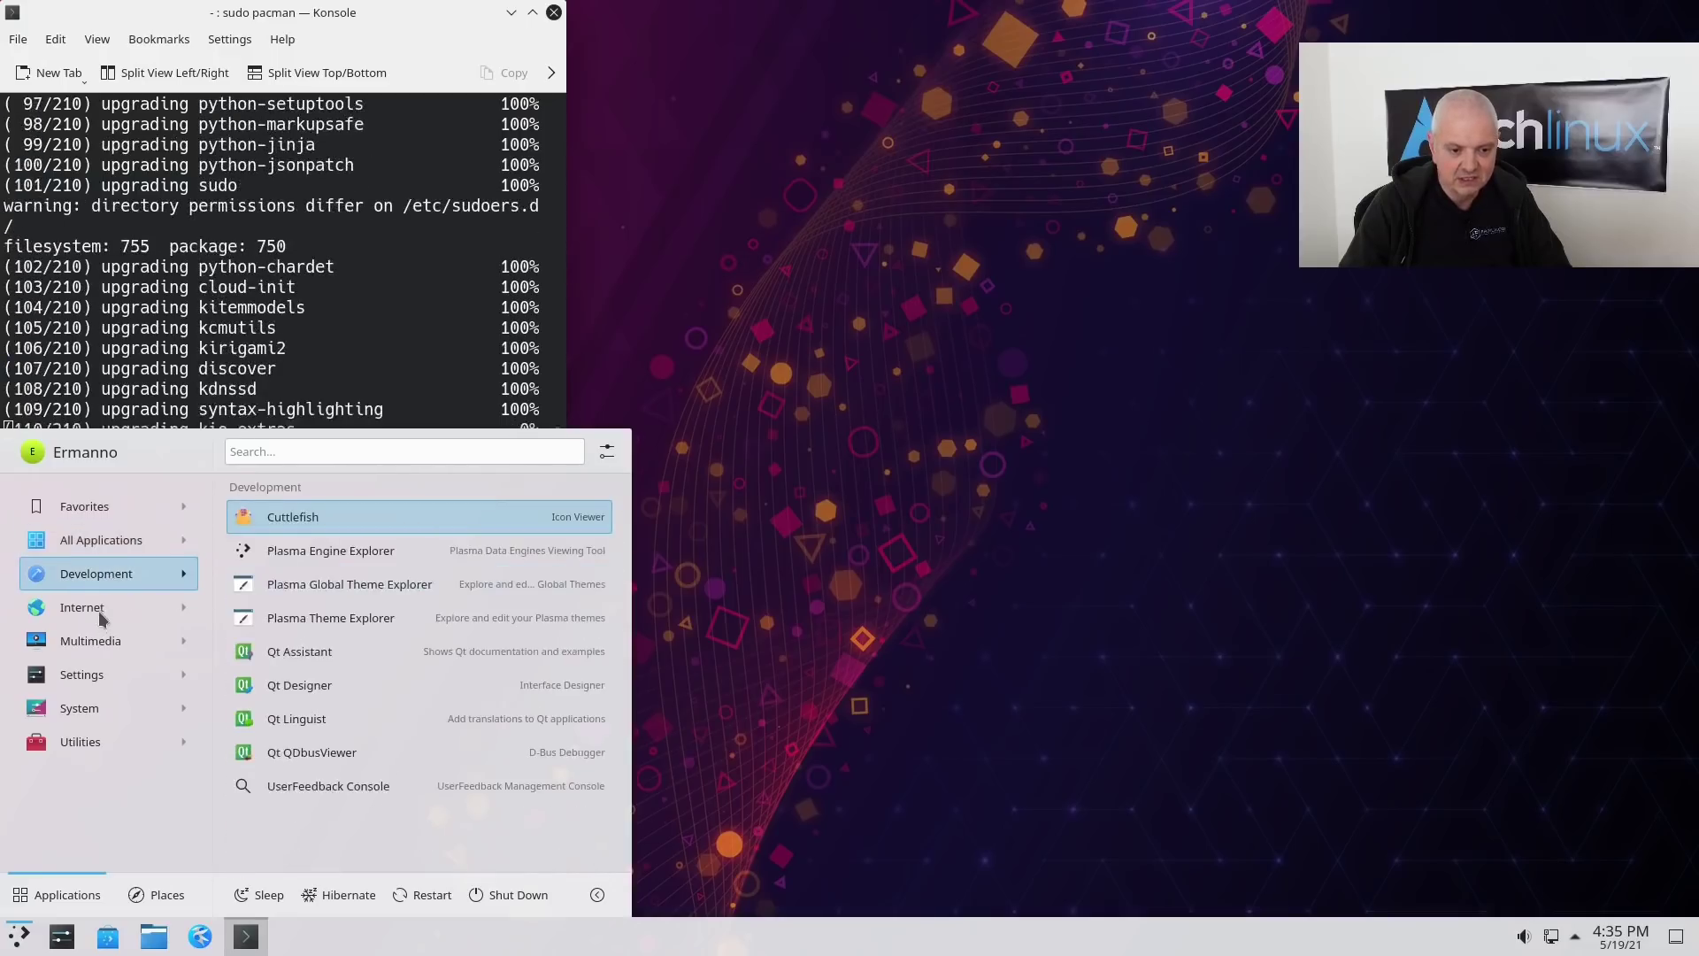
{"action": "mouse_move", "coordinate": [100, 611]}
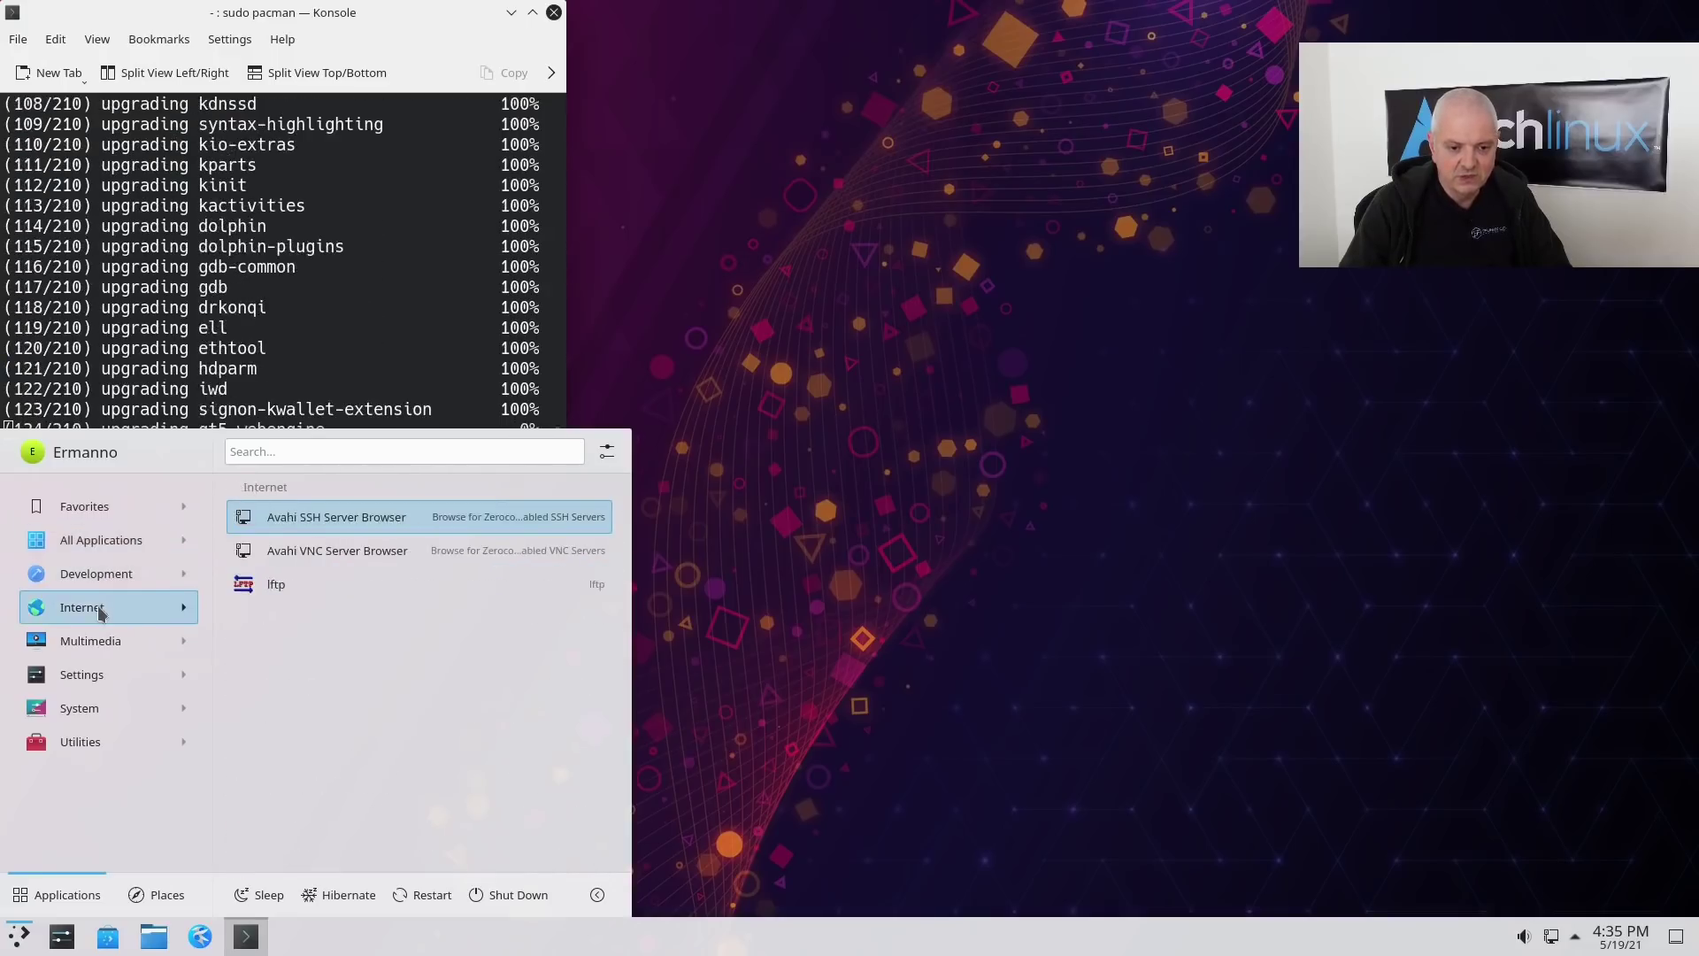
{"action": "left_click", "coordinate": [277, 587]}
{"action": "mouse_move", "coordinate": [95, 649]}
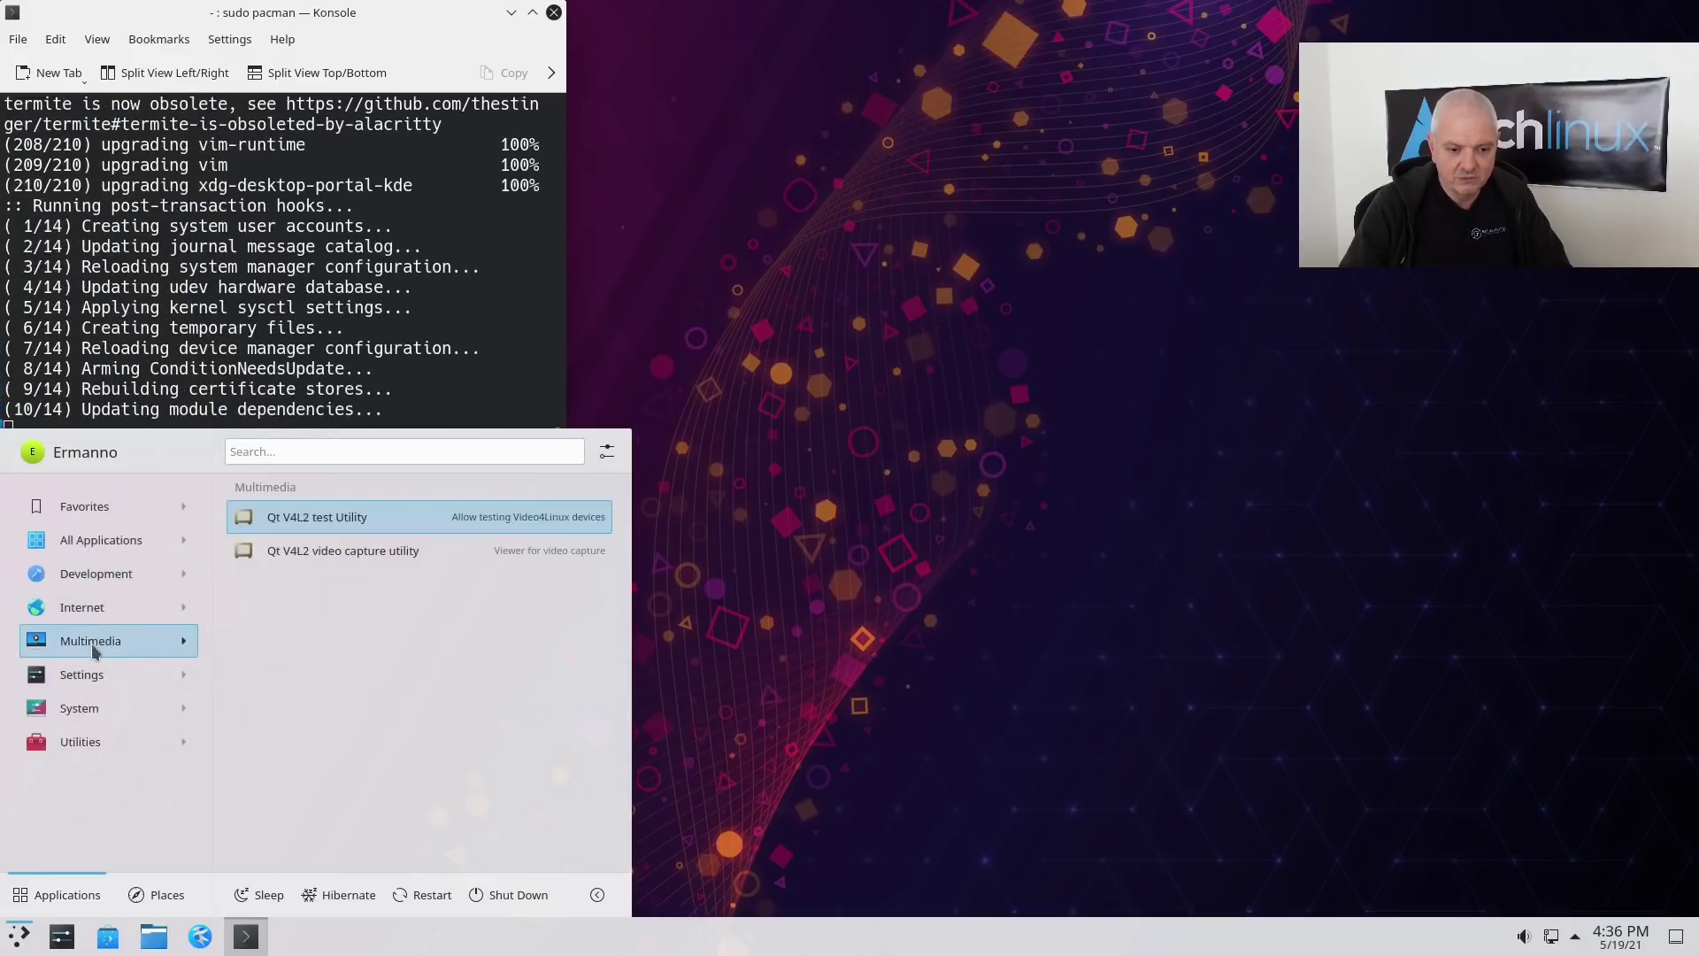
{"action": "mouse_move", "coordinate": [89, 684]}
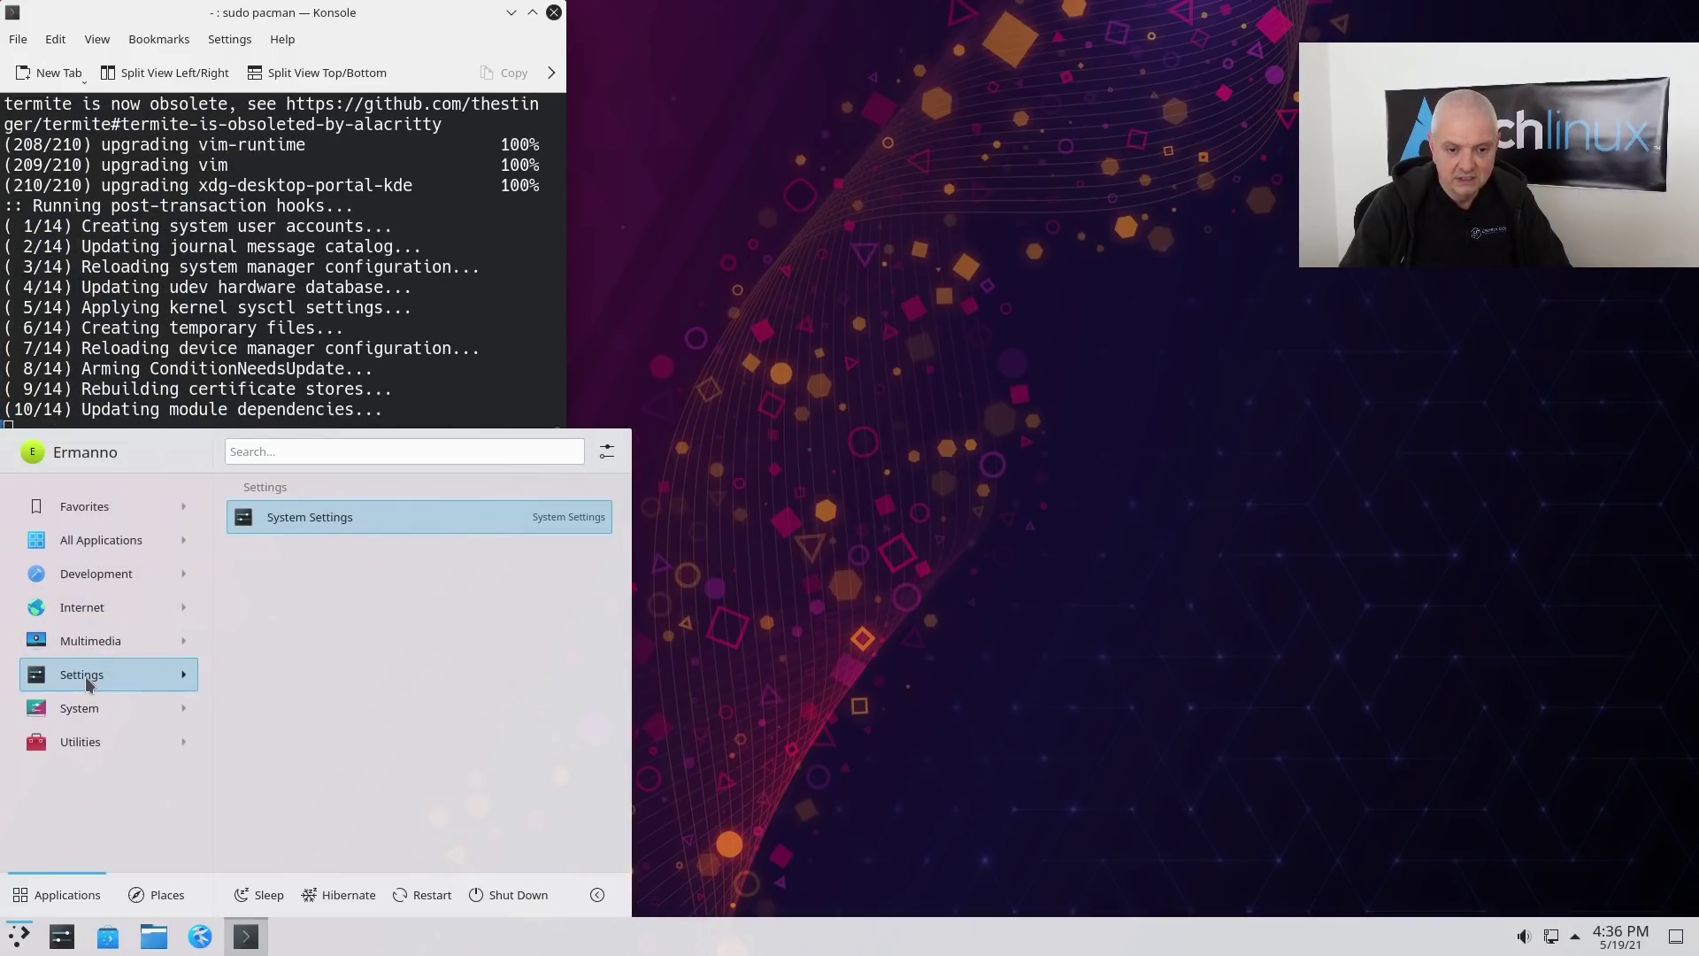
{"action": "mouse_move", "coordinate": [86, 724]}
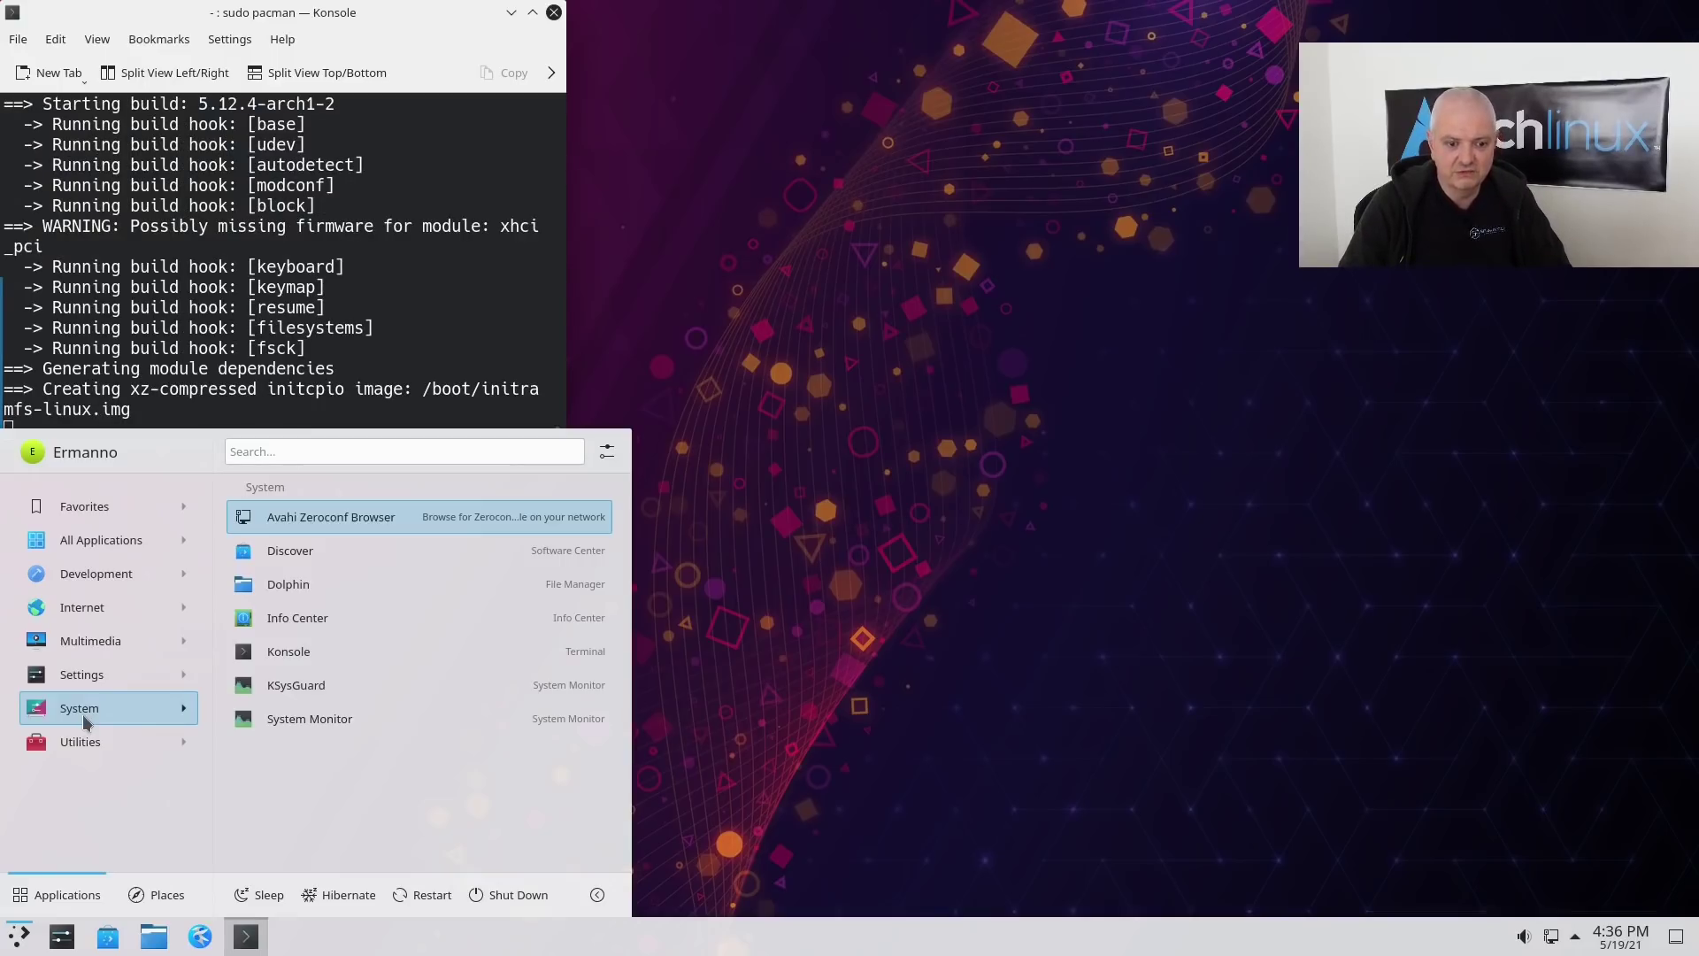
{"action": "mouse_move", "coordinate": [88, 617]}
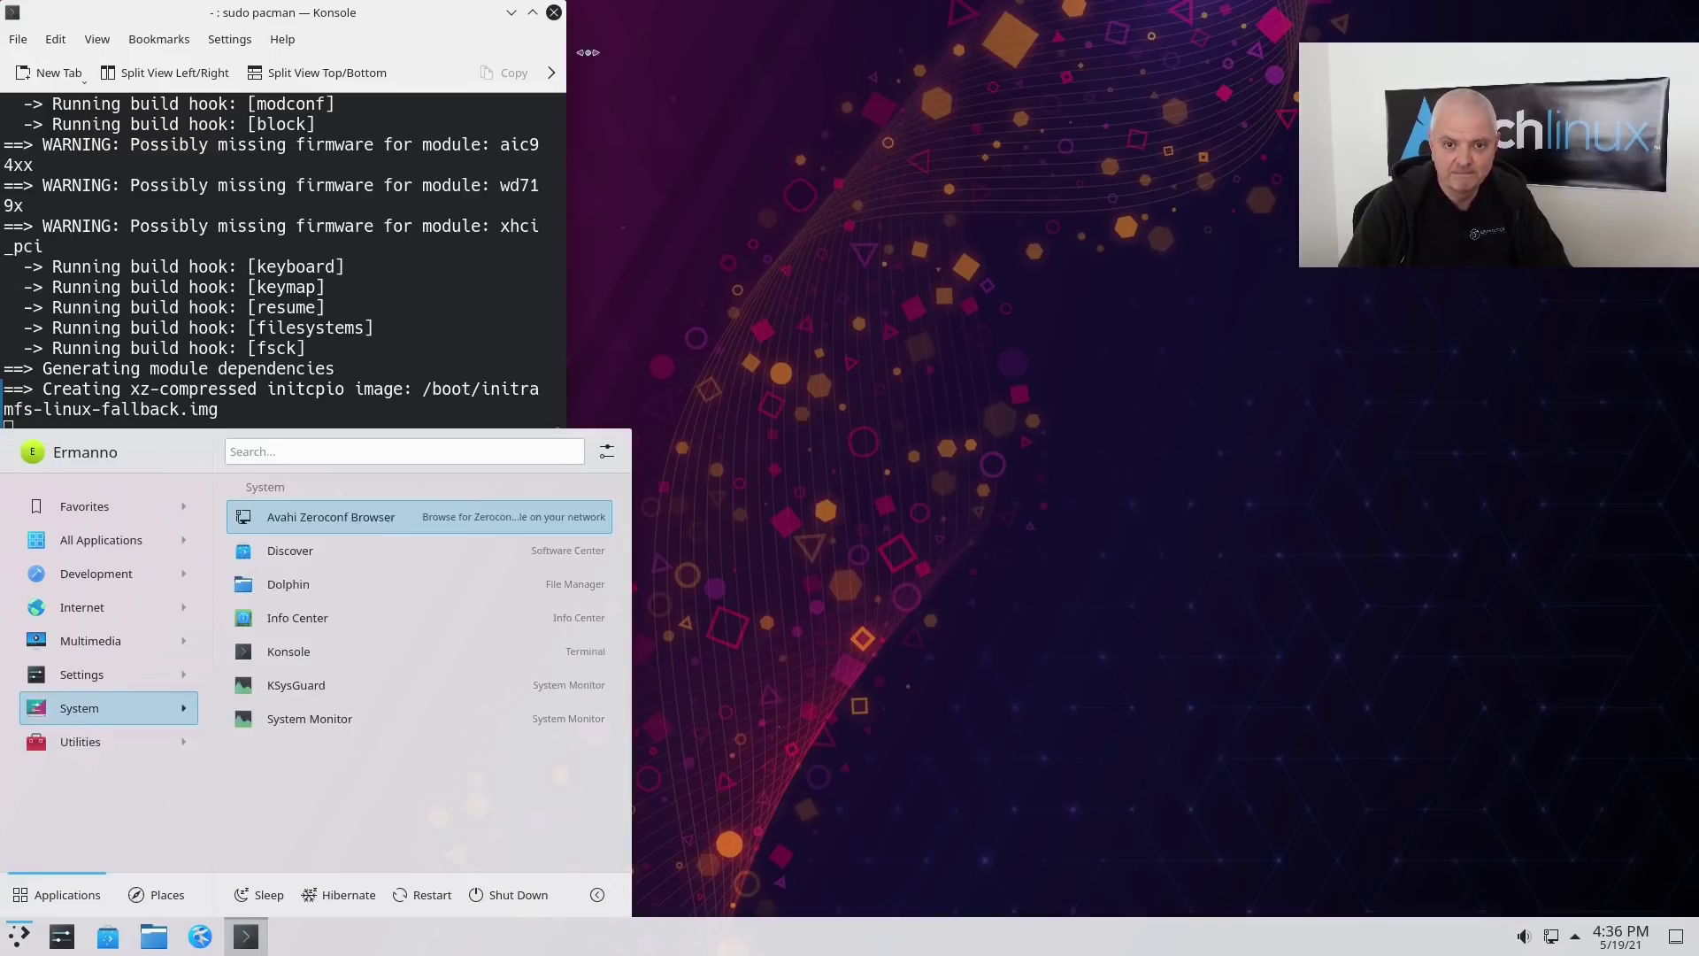
{"action": "left_click", "coordinate": [410, 30]}
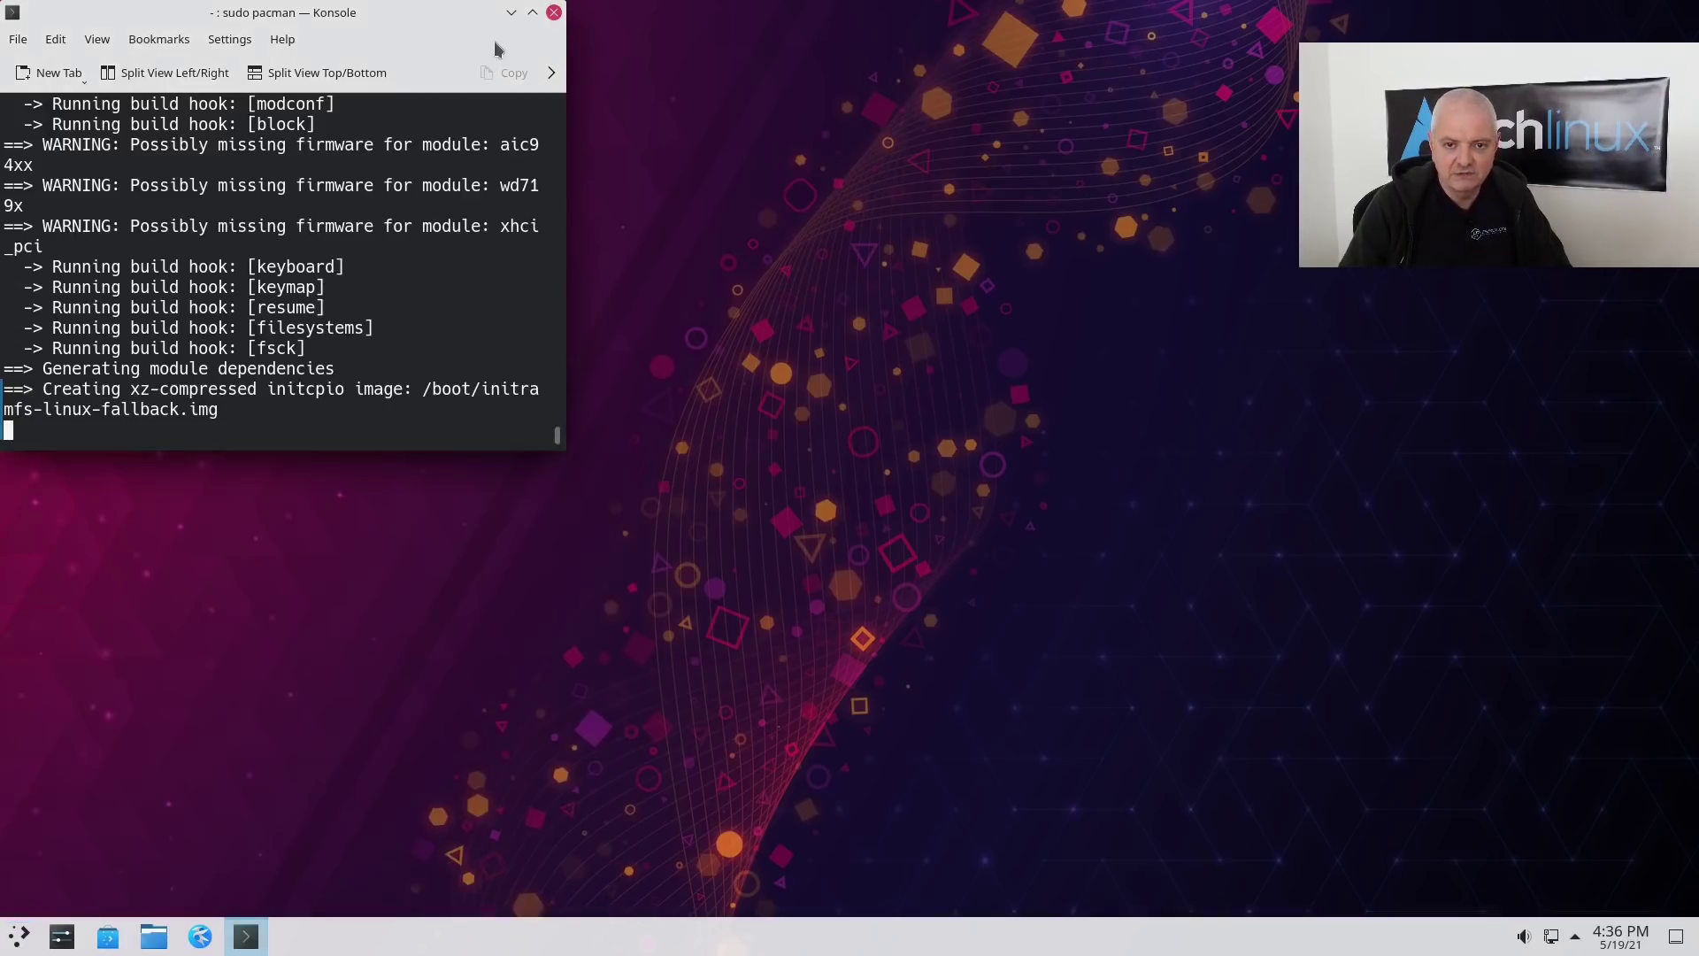
- Maximise Konsole and highlight the 5.12.4 kernel version in the finished upgrade output
{"action": "key", "text": "super+Page_Up"}
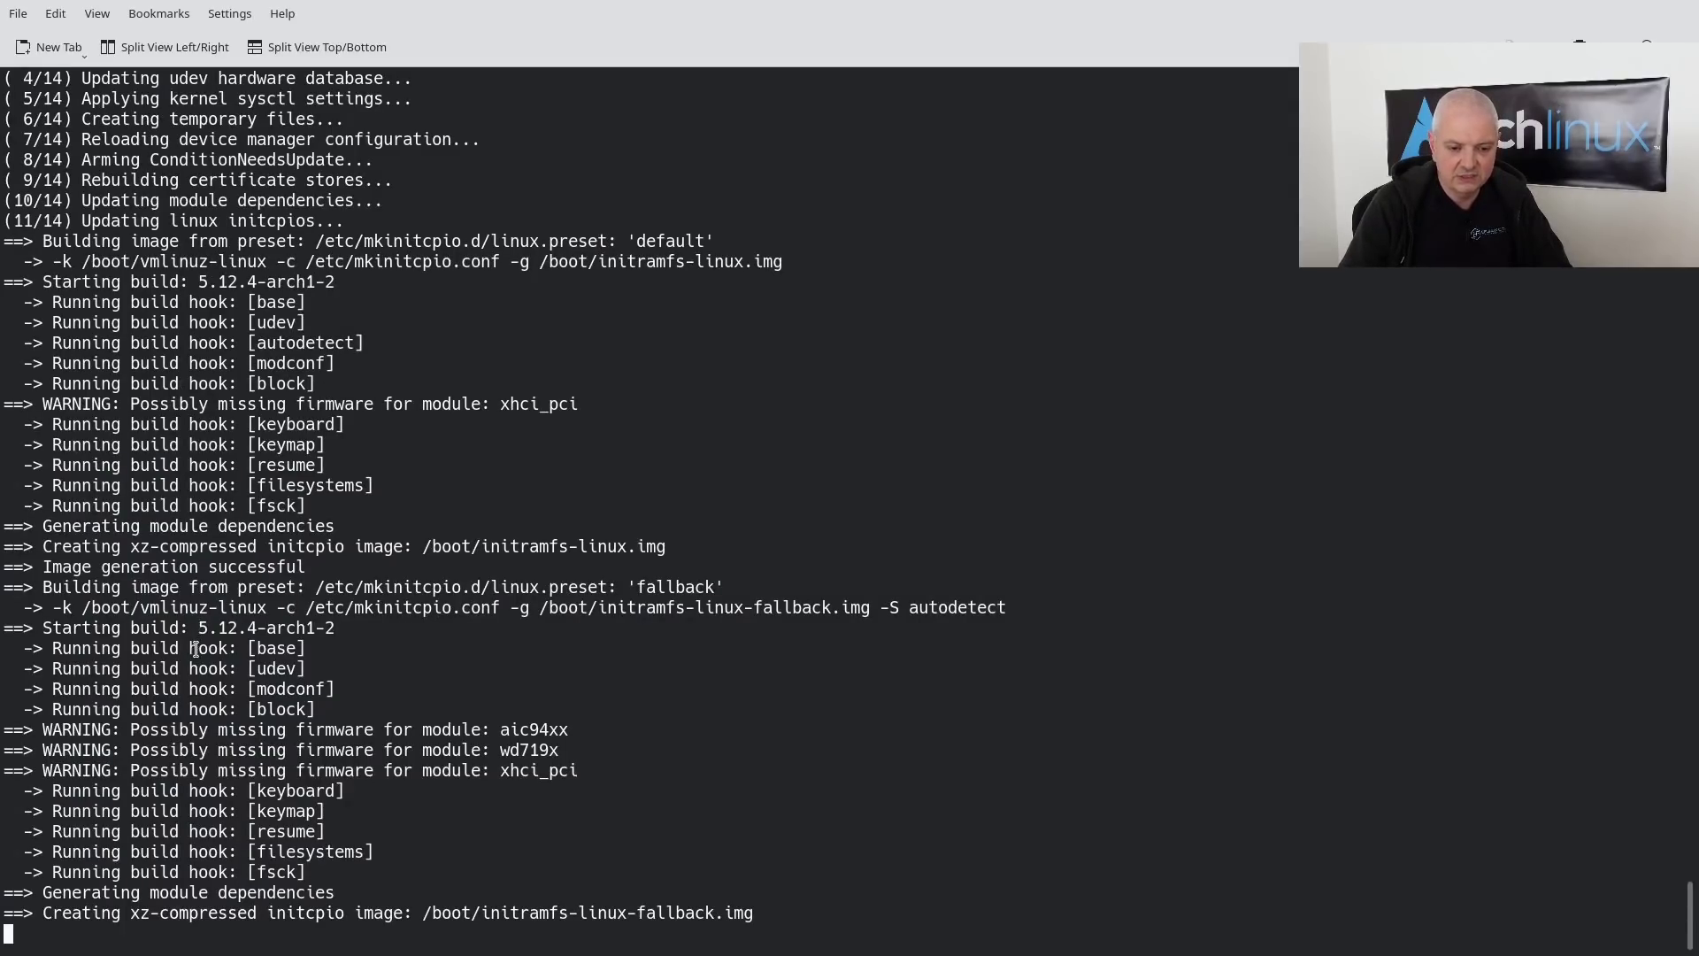
{"action": "left_click_drag", "start_coordinate": [198, 629], "coordinate": [256, 630]}
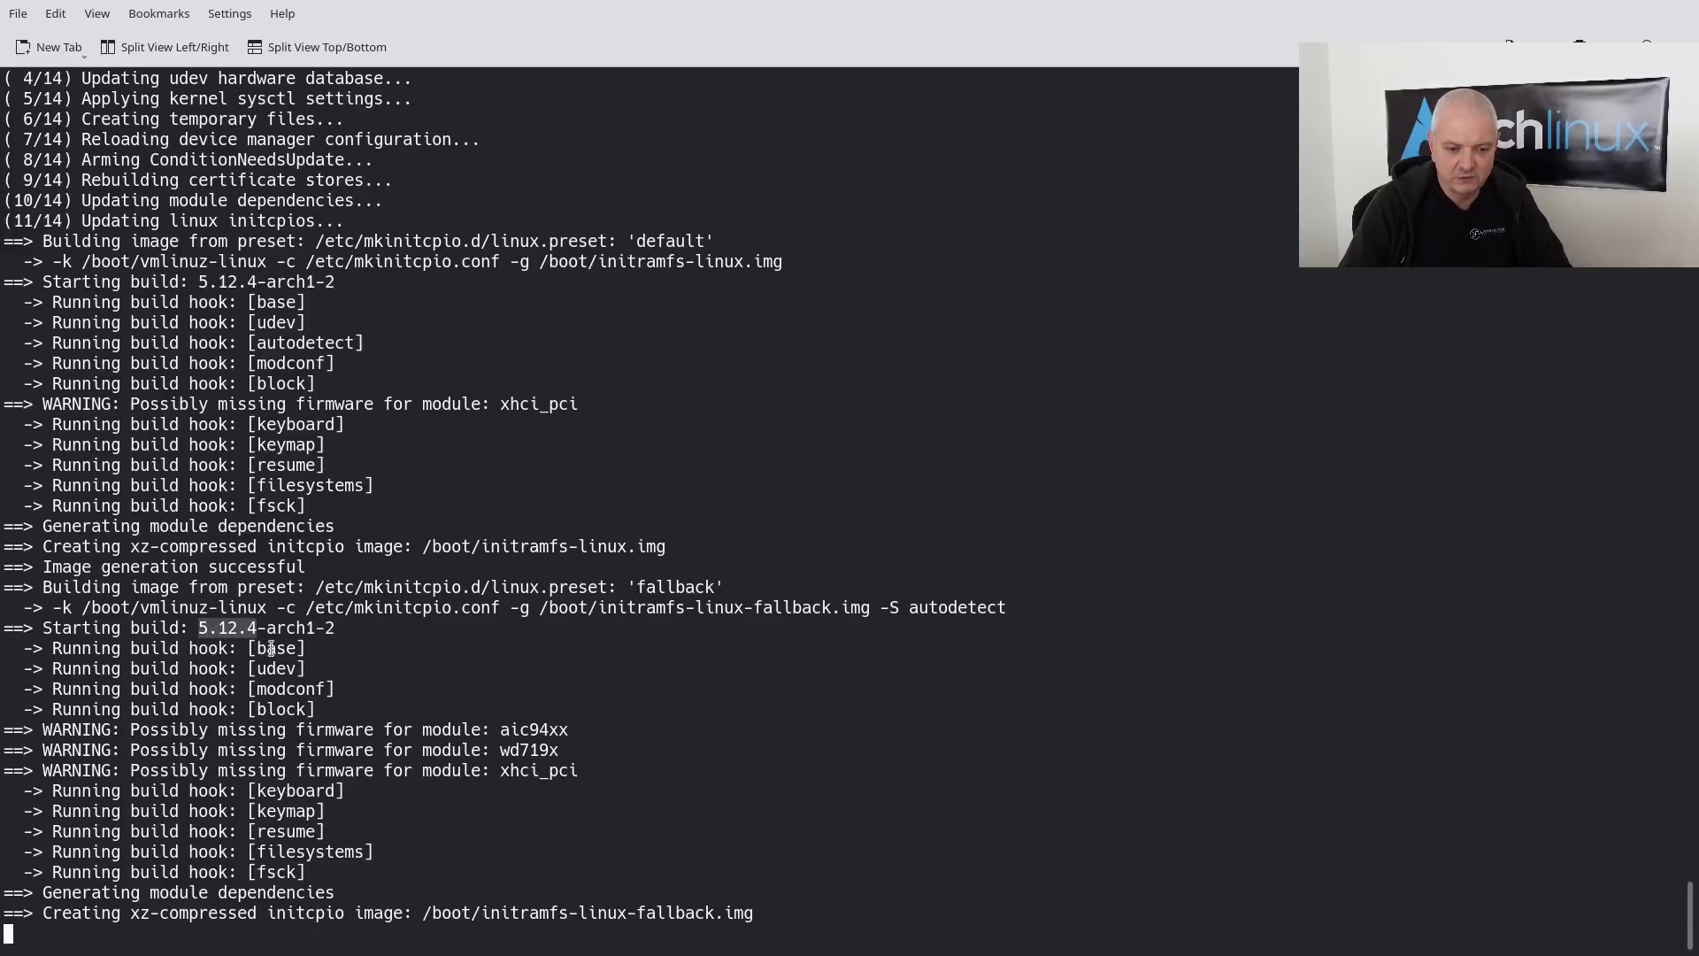
{"action": "left_click", "coordinate": [394, 645]}
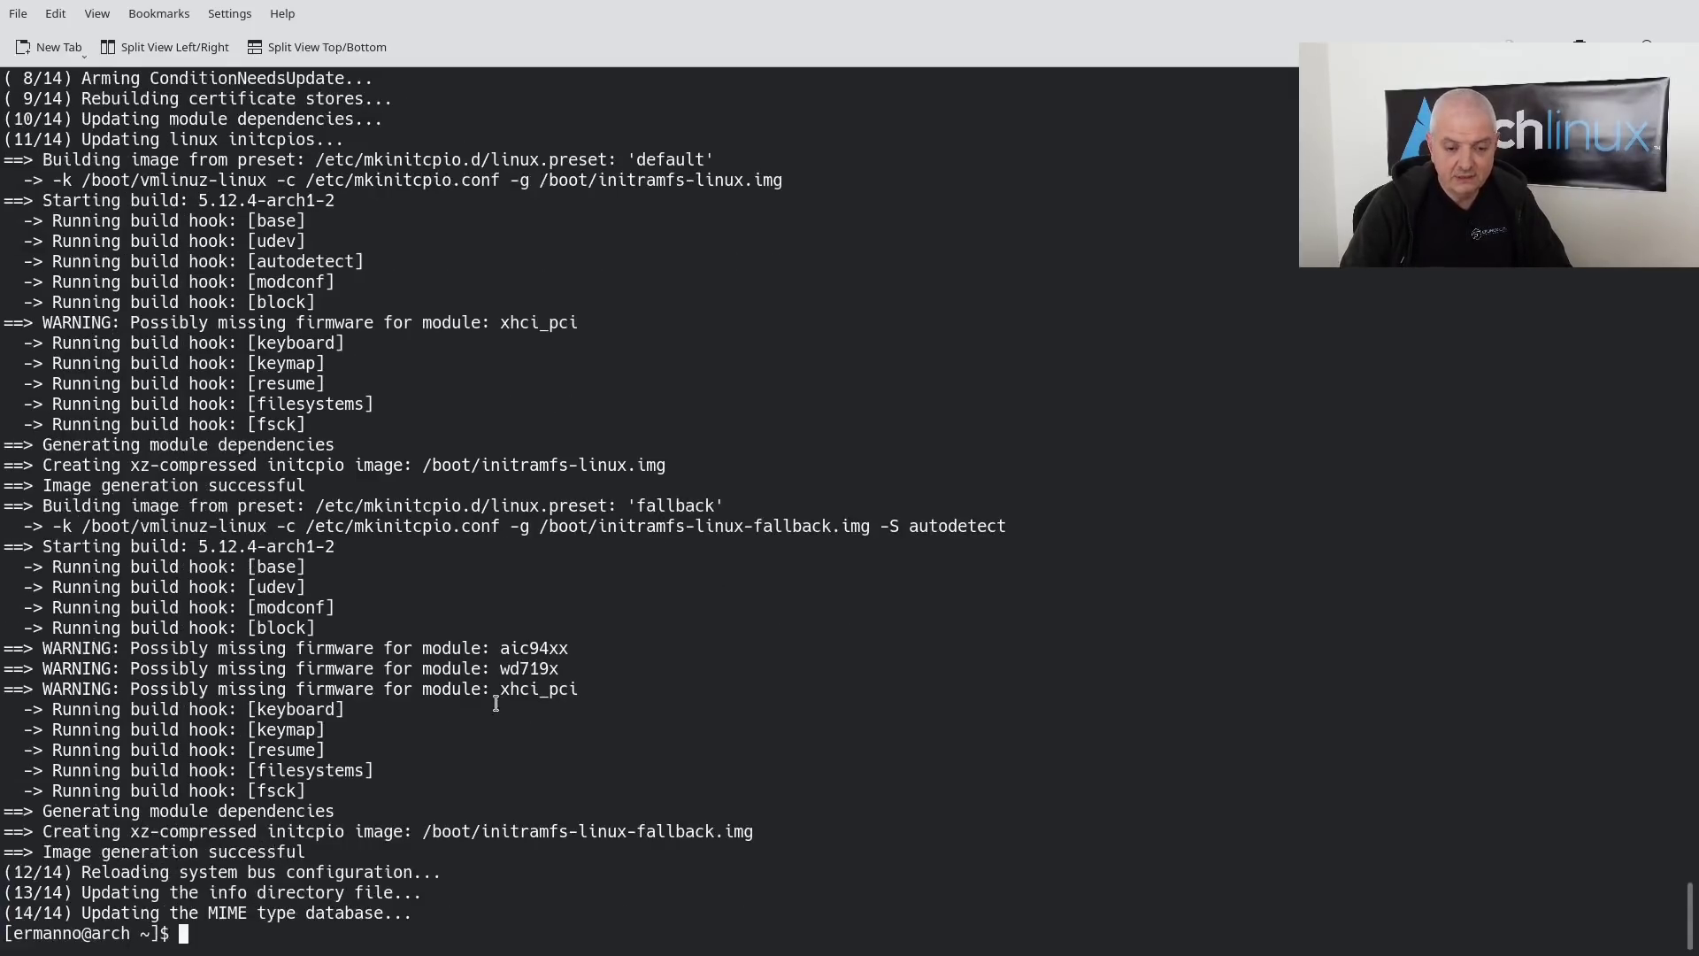
- Run reboot, boot Arch Linux from GRUB, and log in with the account password
{"action": "type", "text": "reboot"}
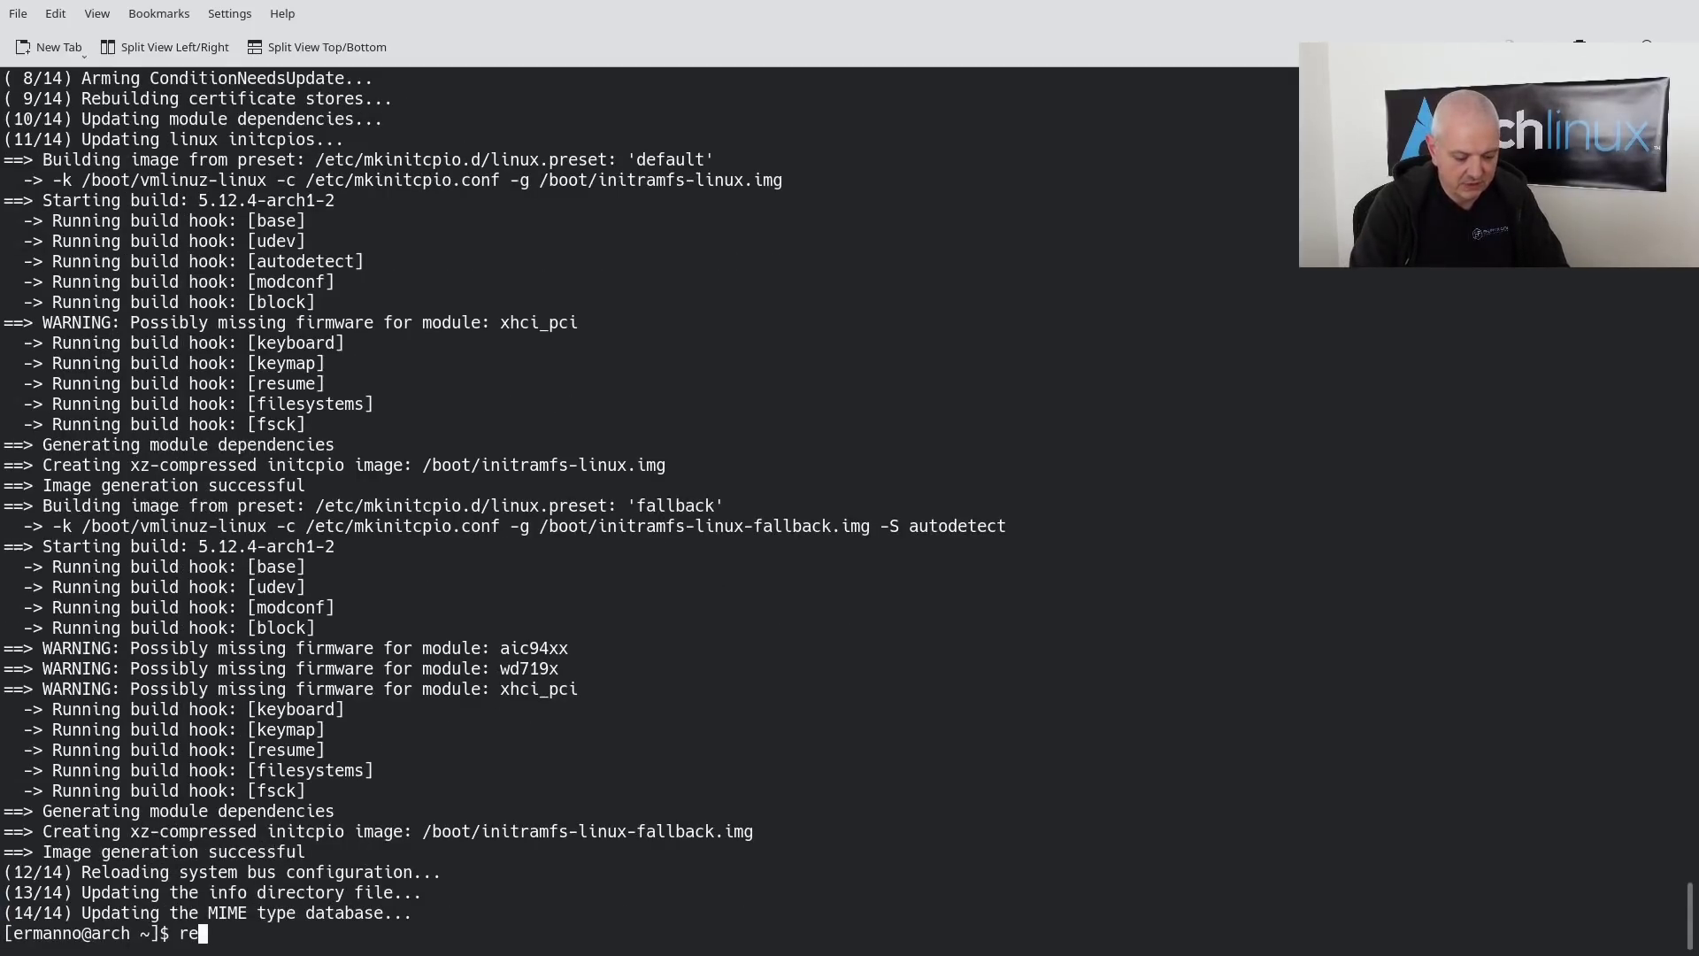
{"action": "key", "text": "Return"}
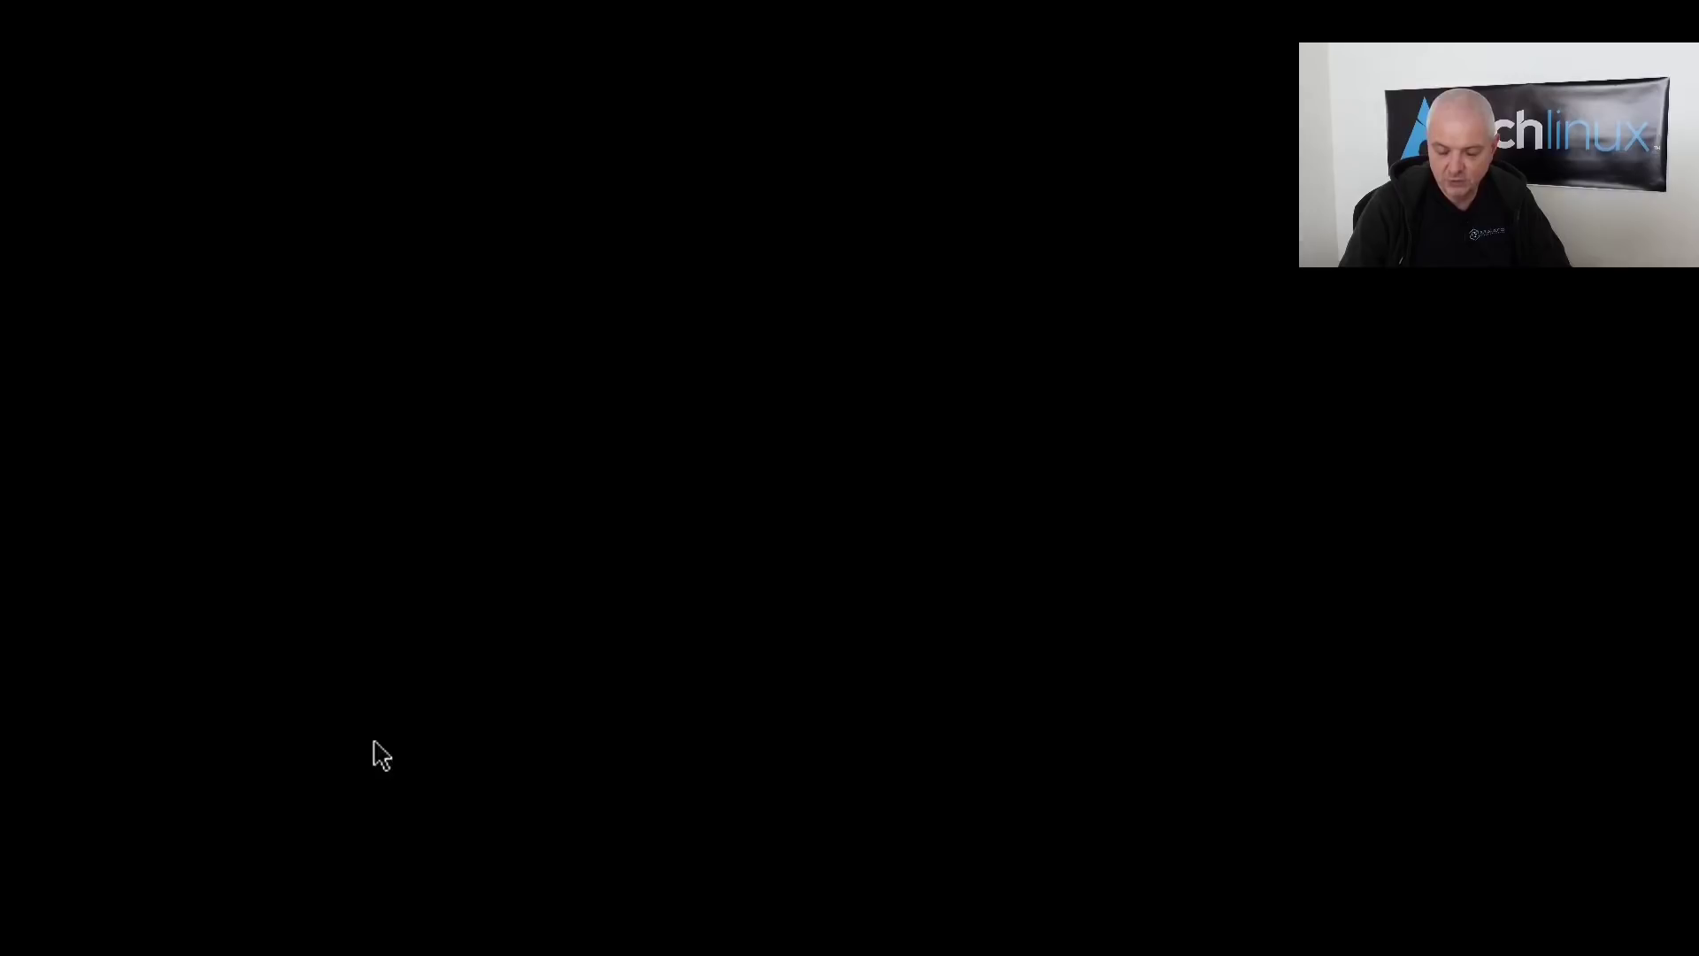
{"action": "key", "text": "Return"}
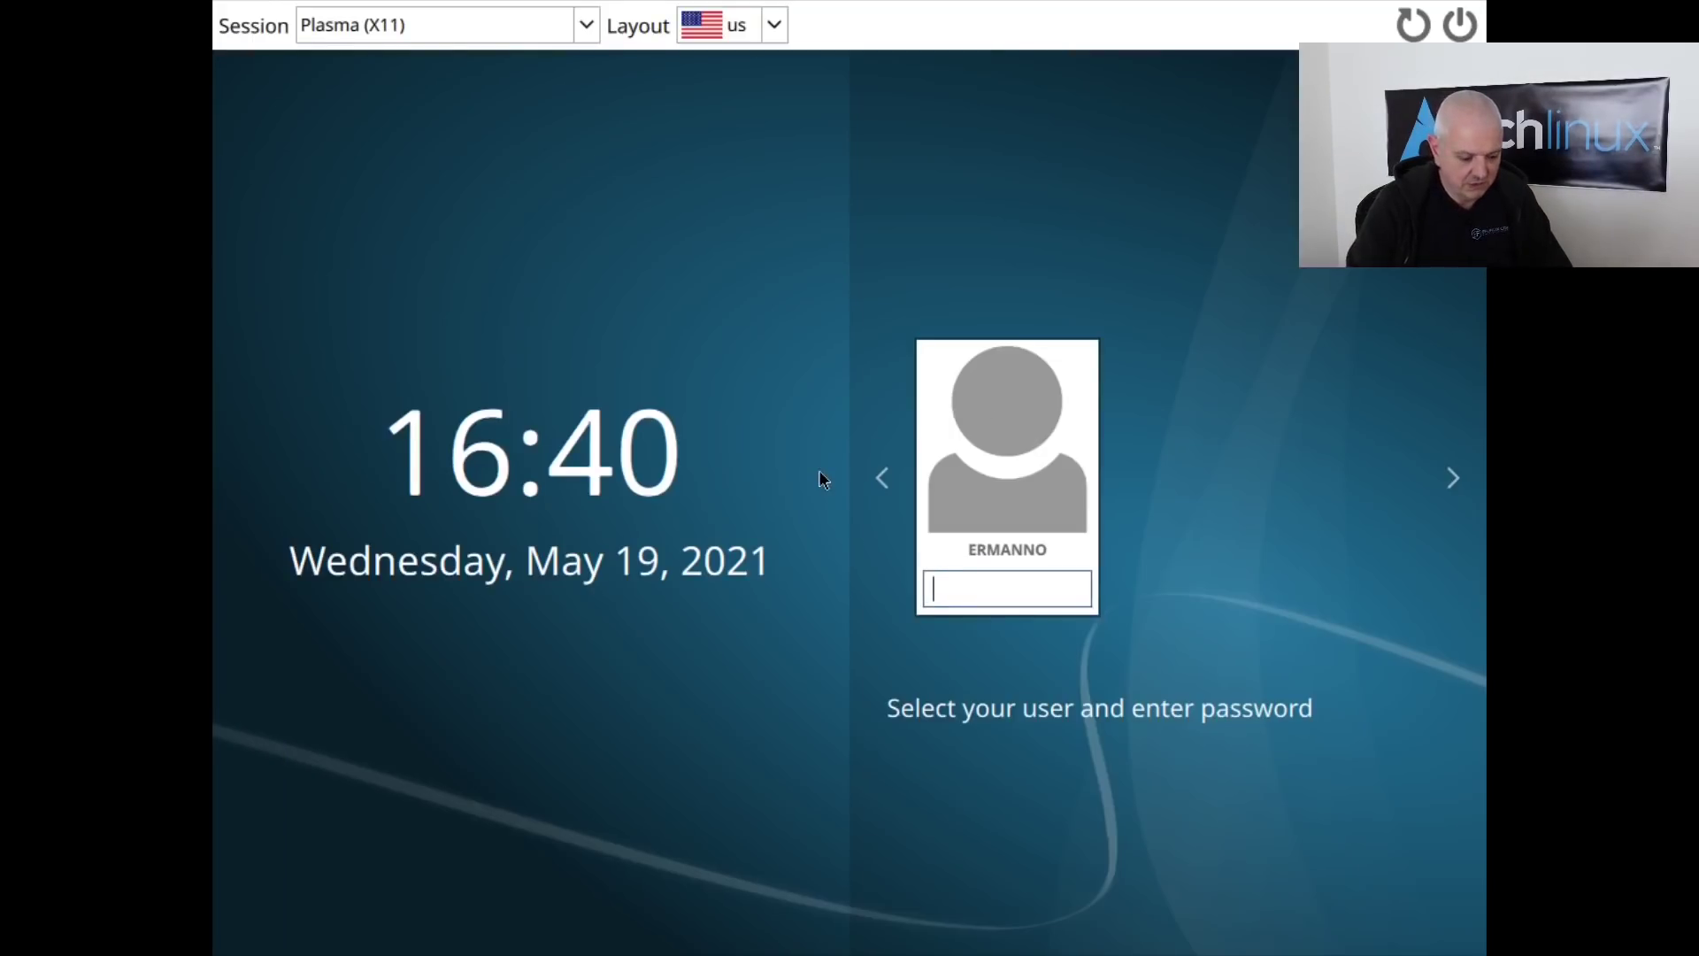
{"action": "type", "text": "**********"}
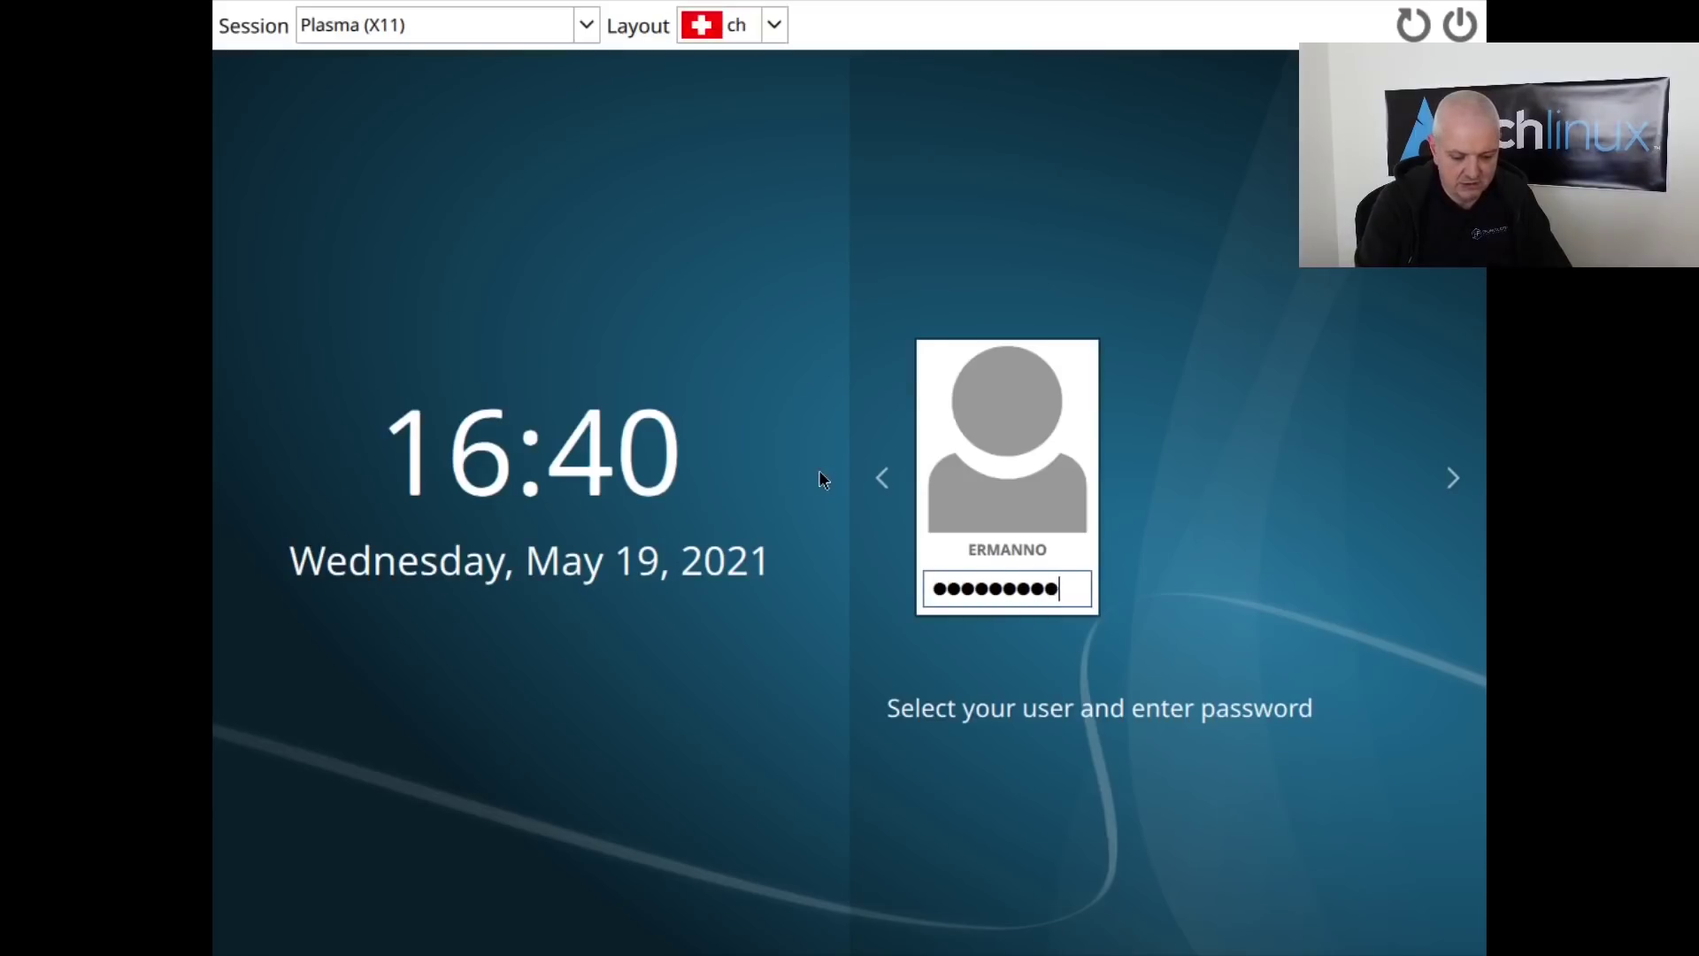
{"action": "key", "text": "Return"}
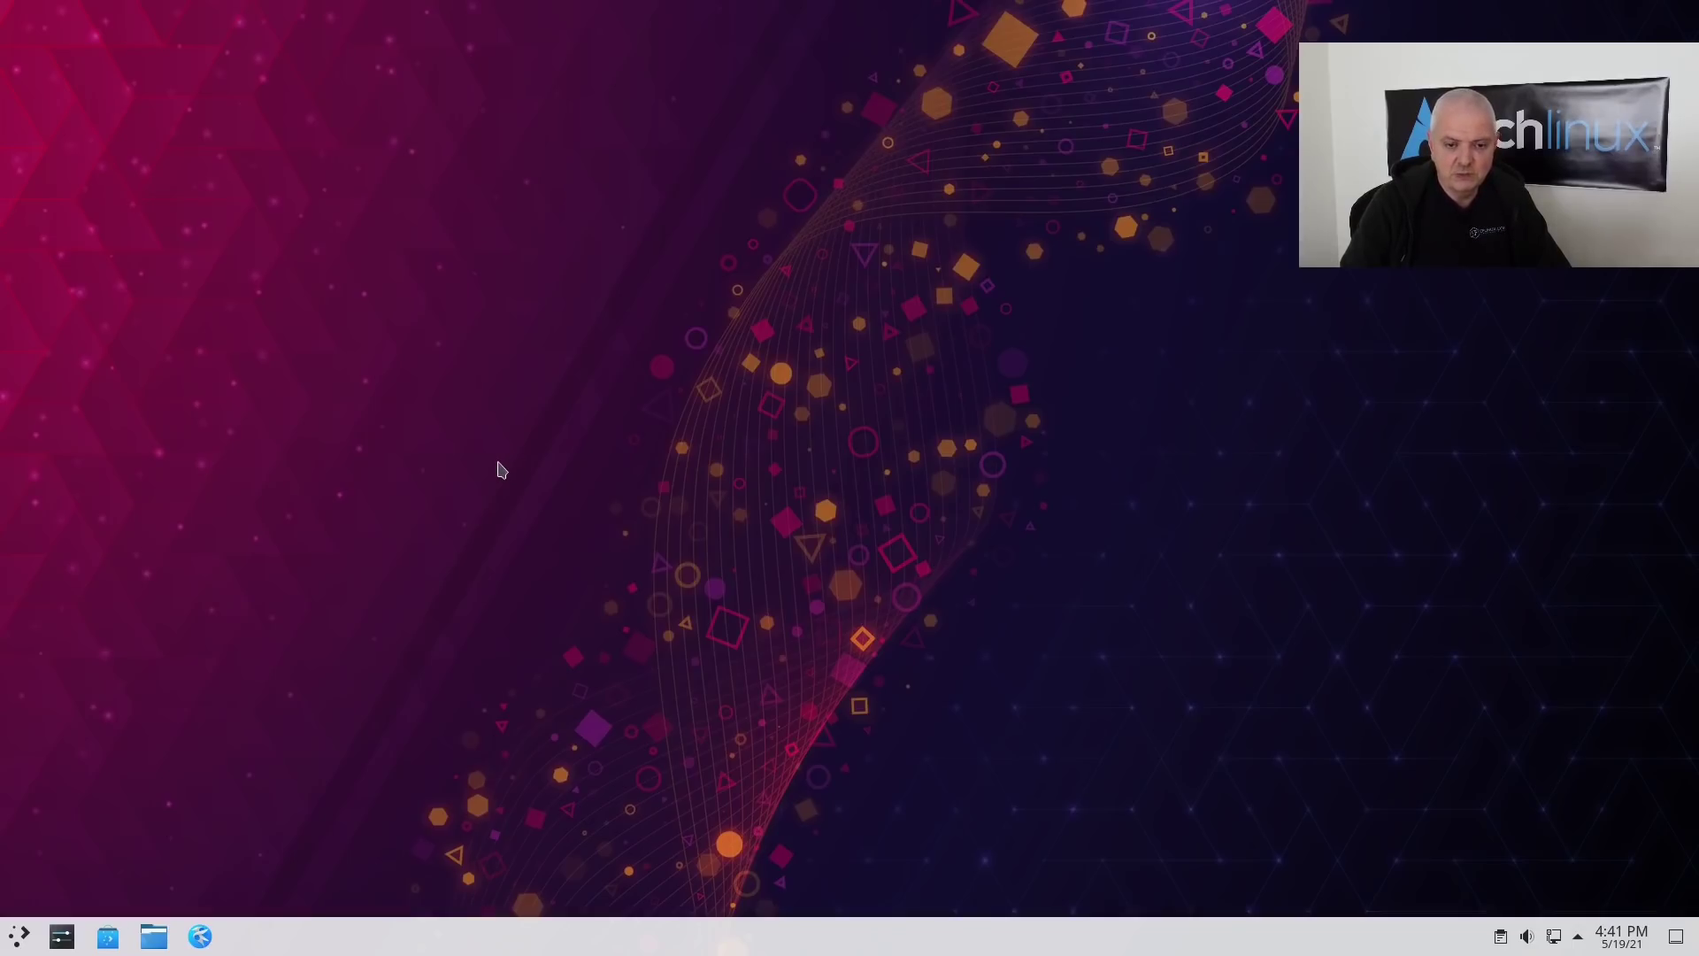
{"action": "left_click", "coordinate": [108, 936]}
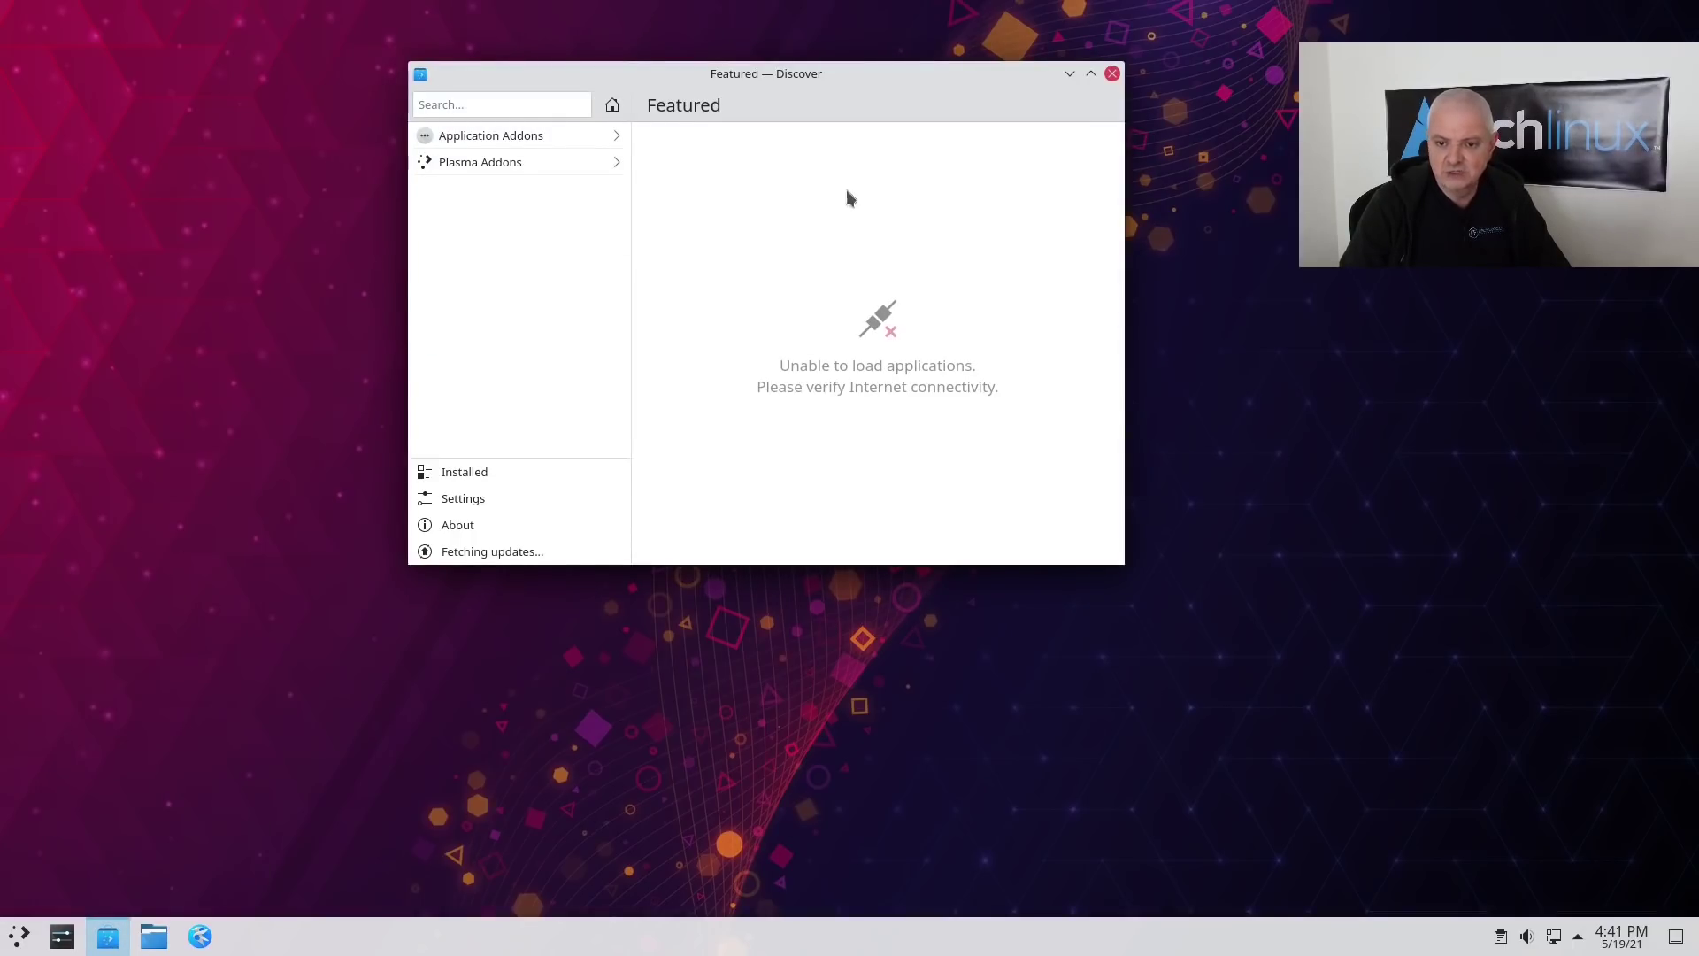
{"action": "left_click", "coordinate": [490, 559]}
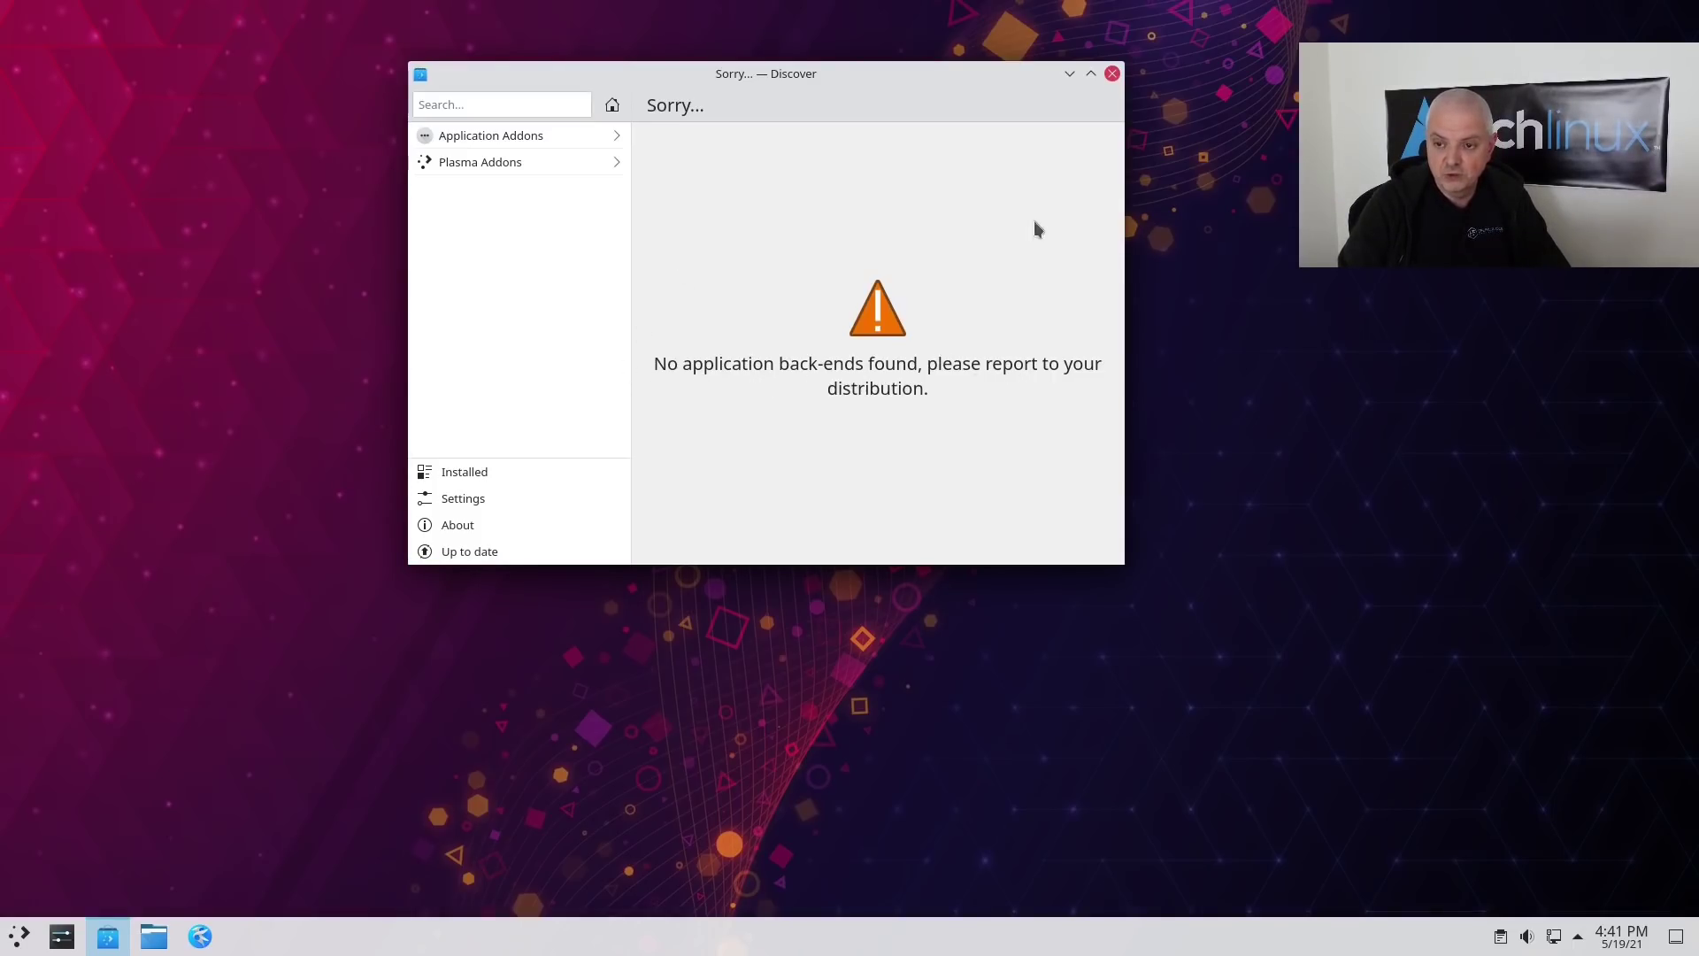
{"action": "left_click", "coordinate": [1113, 74]}
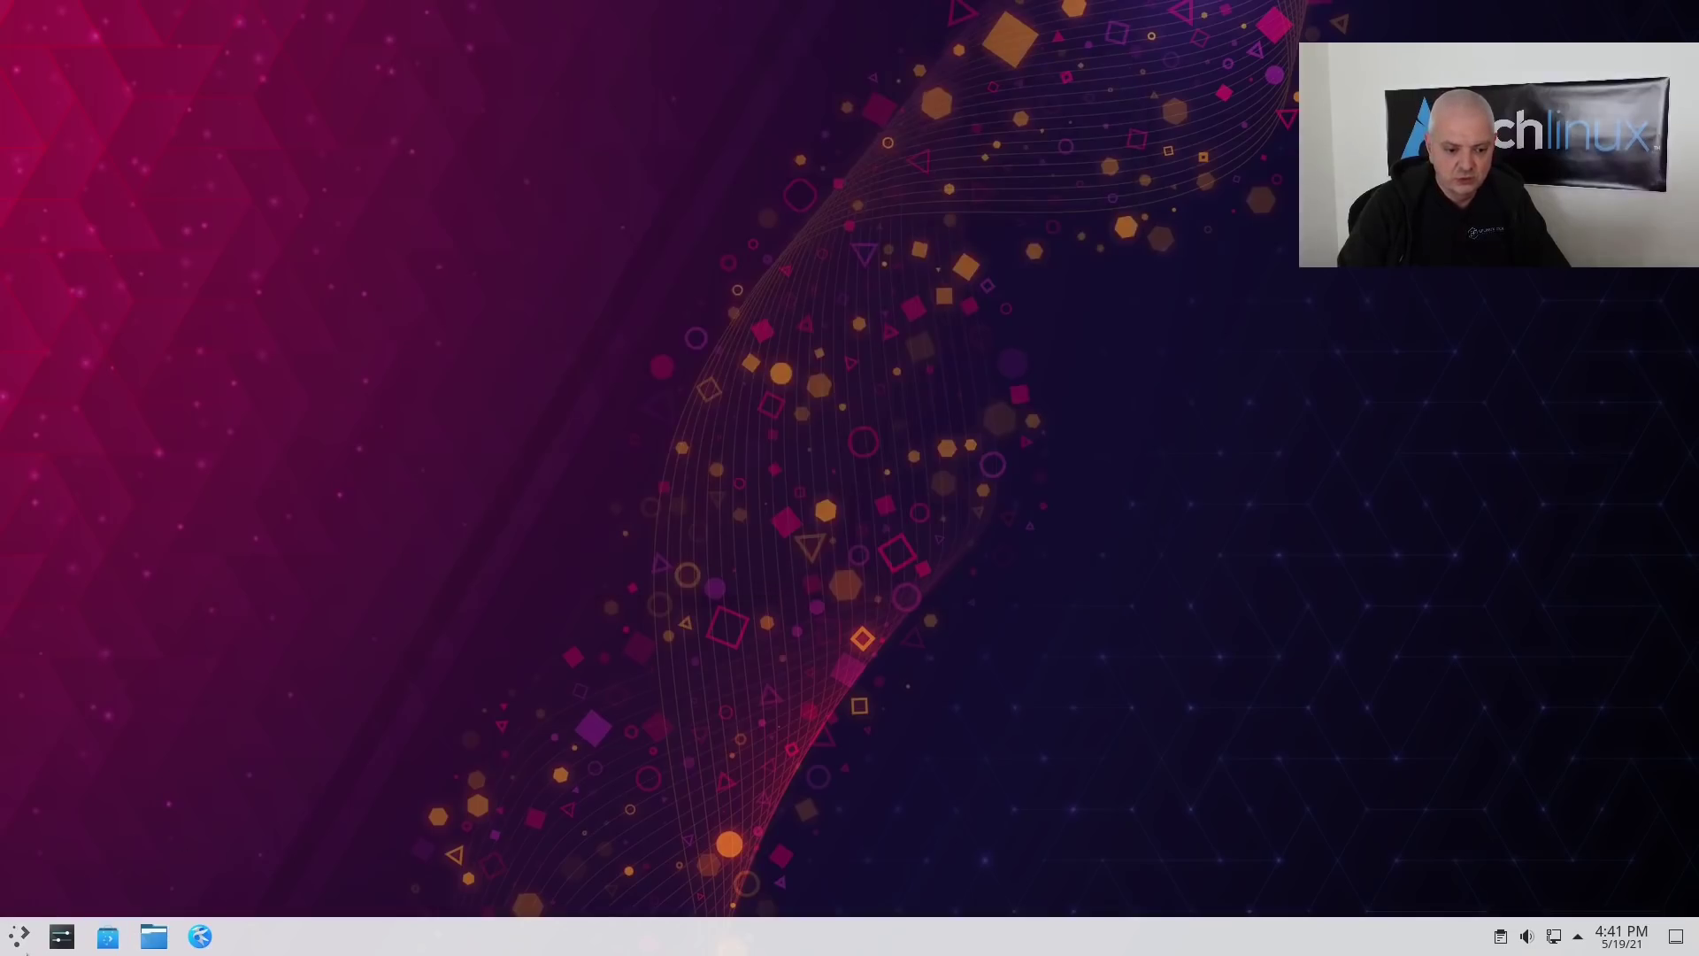
{"action": "left_click", "coordinate": [20, 936]}
{"action": "type", "text": "kon"}
- Install packagekit-qt5 and its two PackageKit dependencies with sudo pacman -S in Konsole
{"action": "key", "text": "Return"}
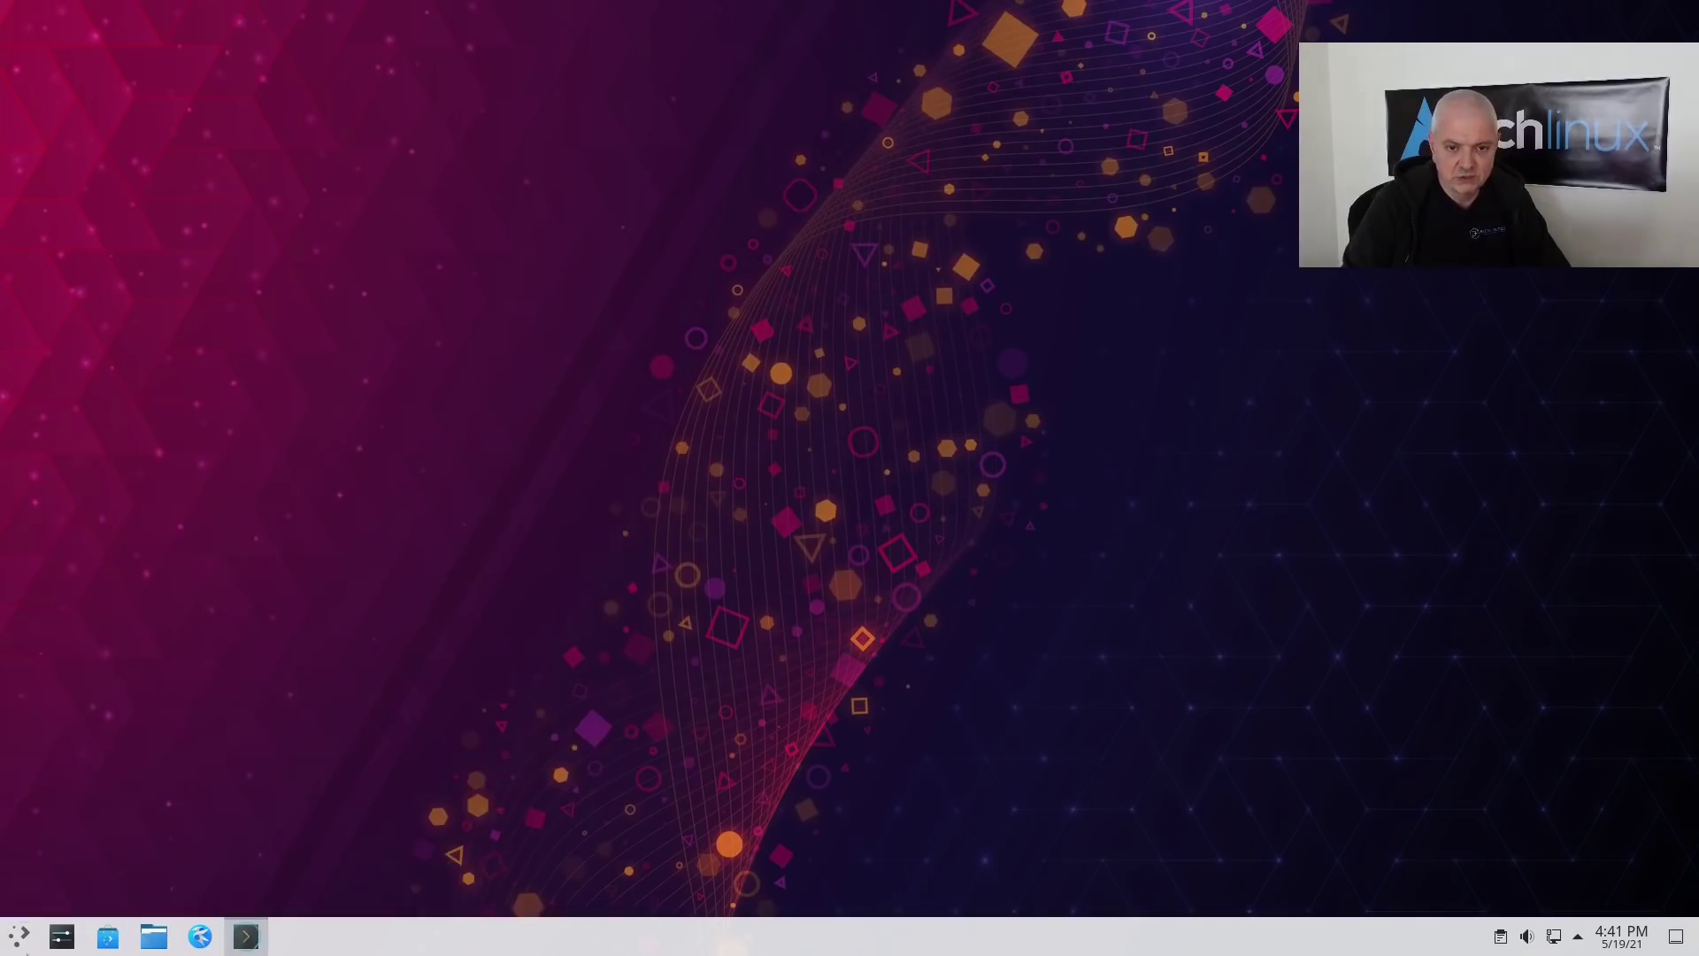
{"action": "key", "text": "ctrl+plus"}
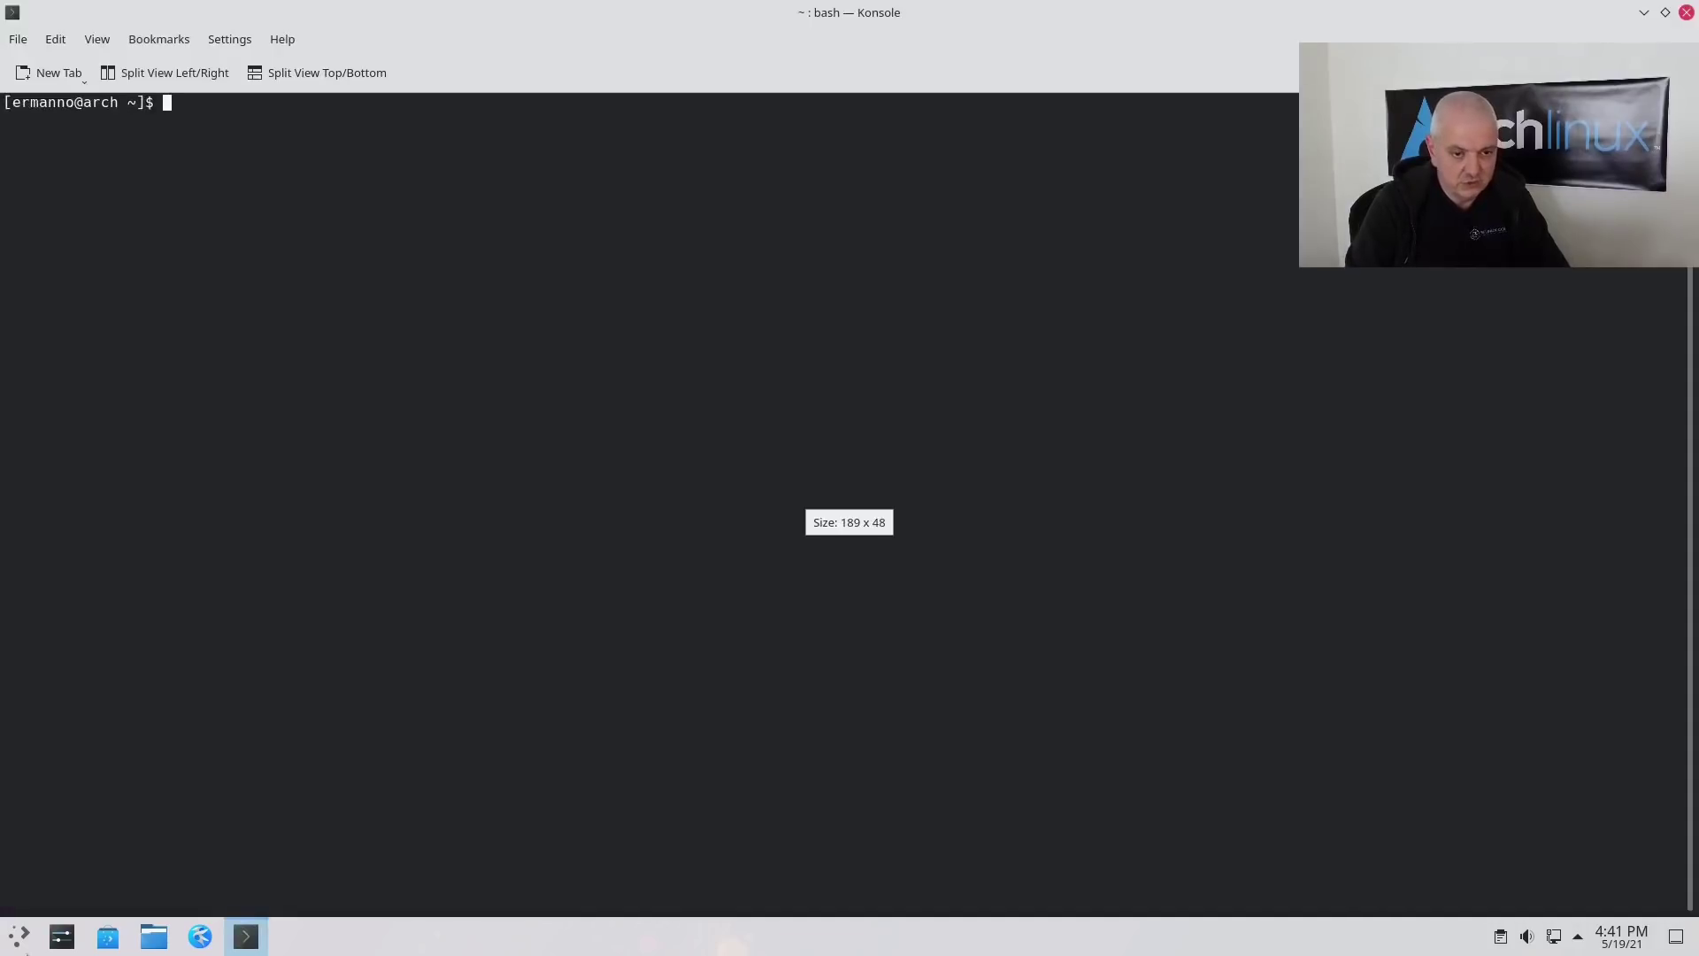
{"action": "type", "text": "sudo pacm"}
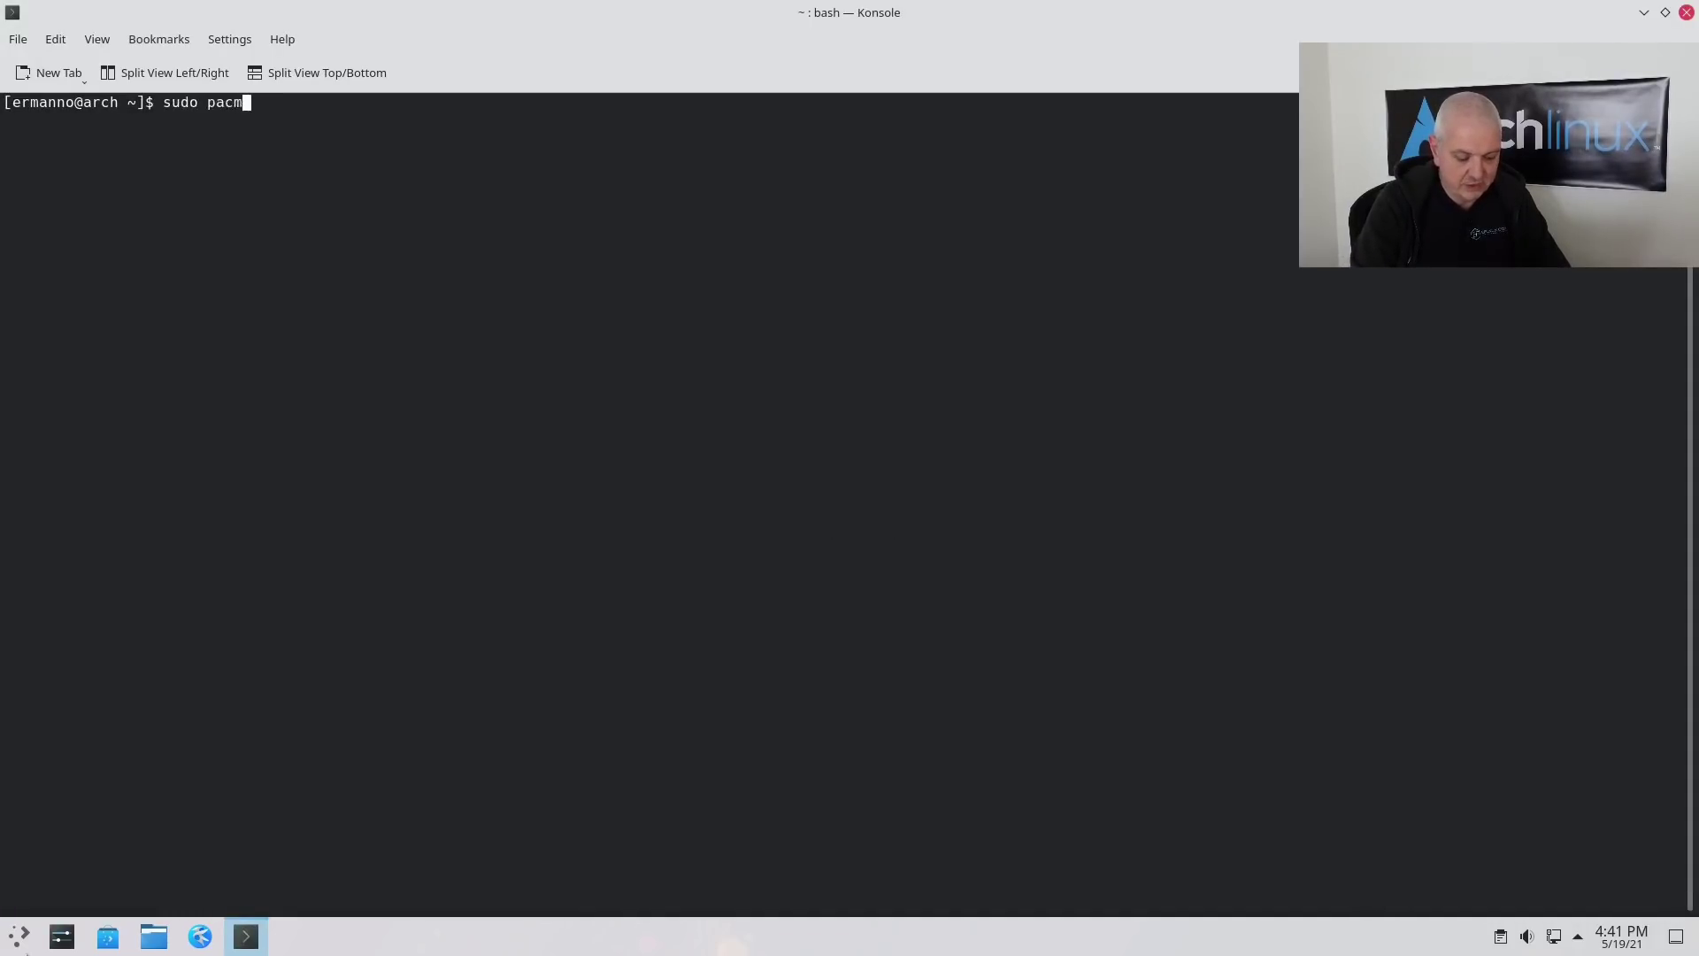
{"action": "type", "text": "an -S packagekit-qt5"}
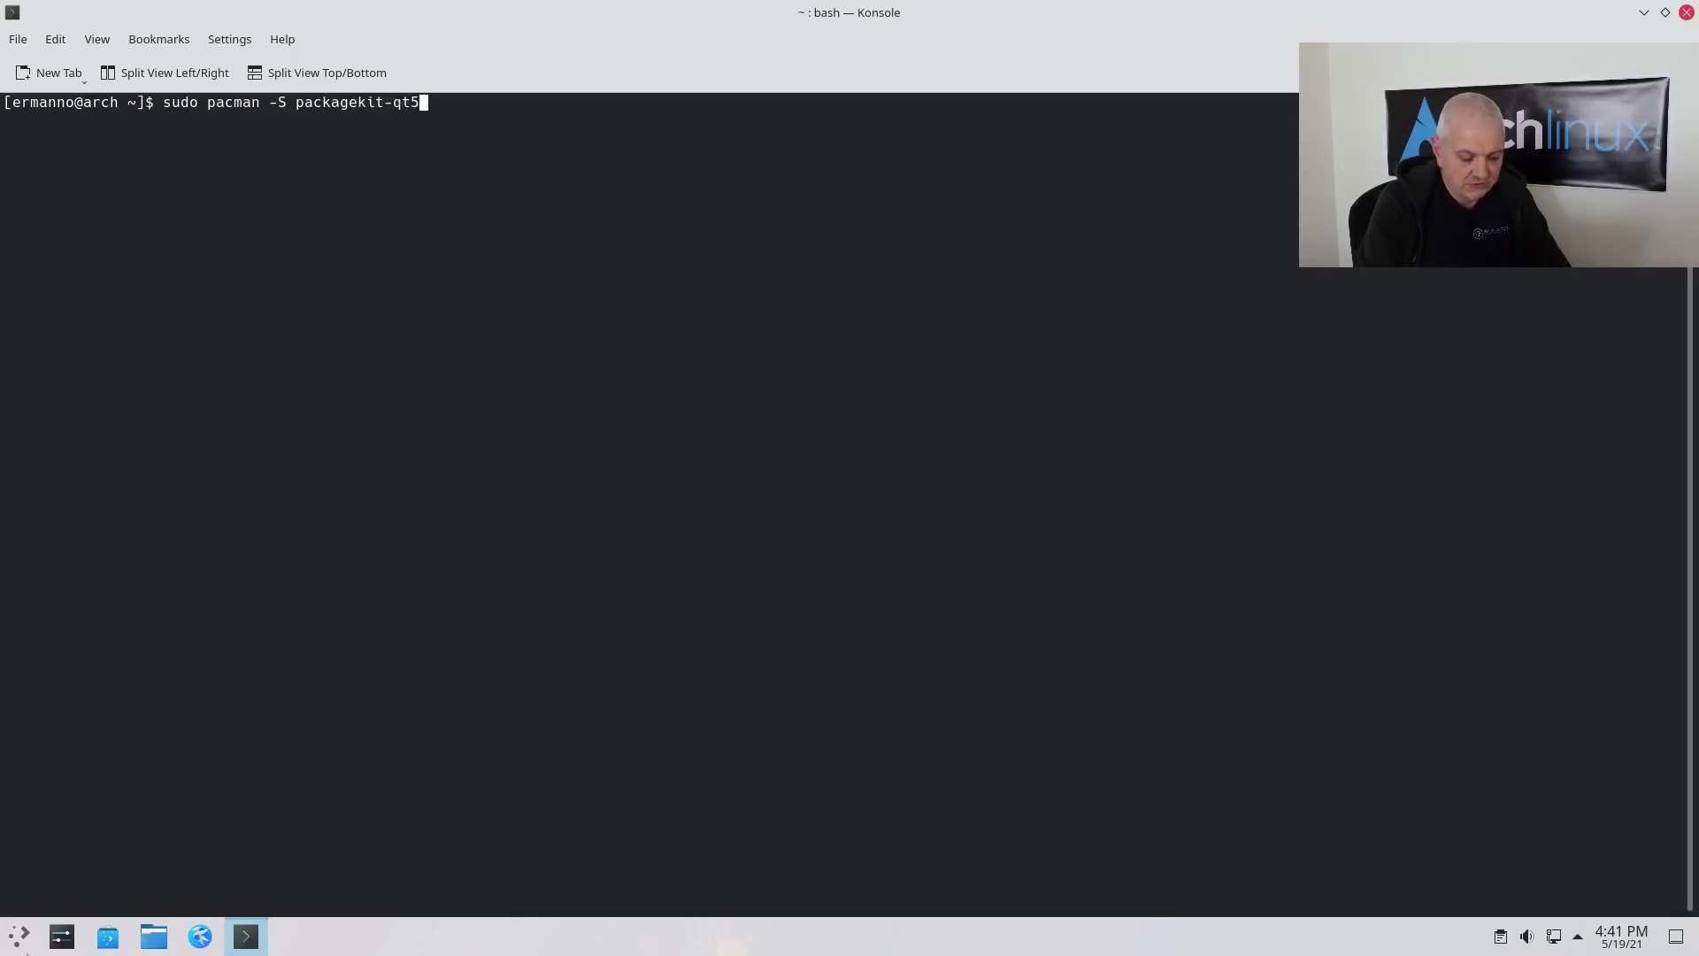
{"action": "key", "text": "Return"}
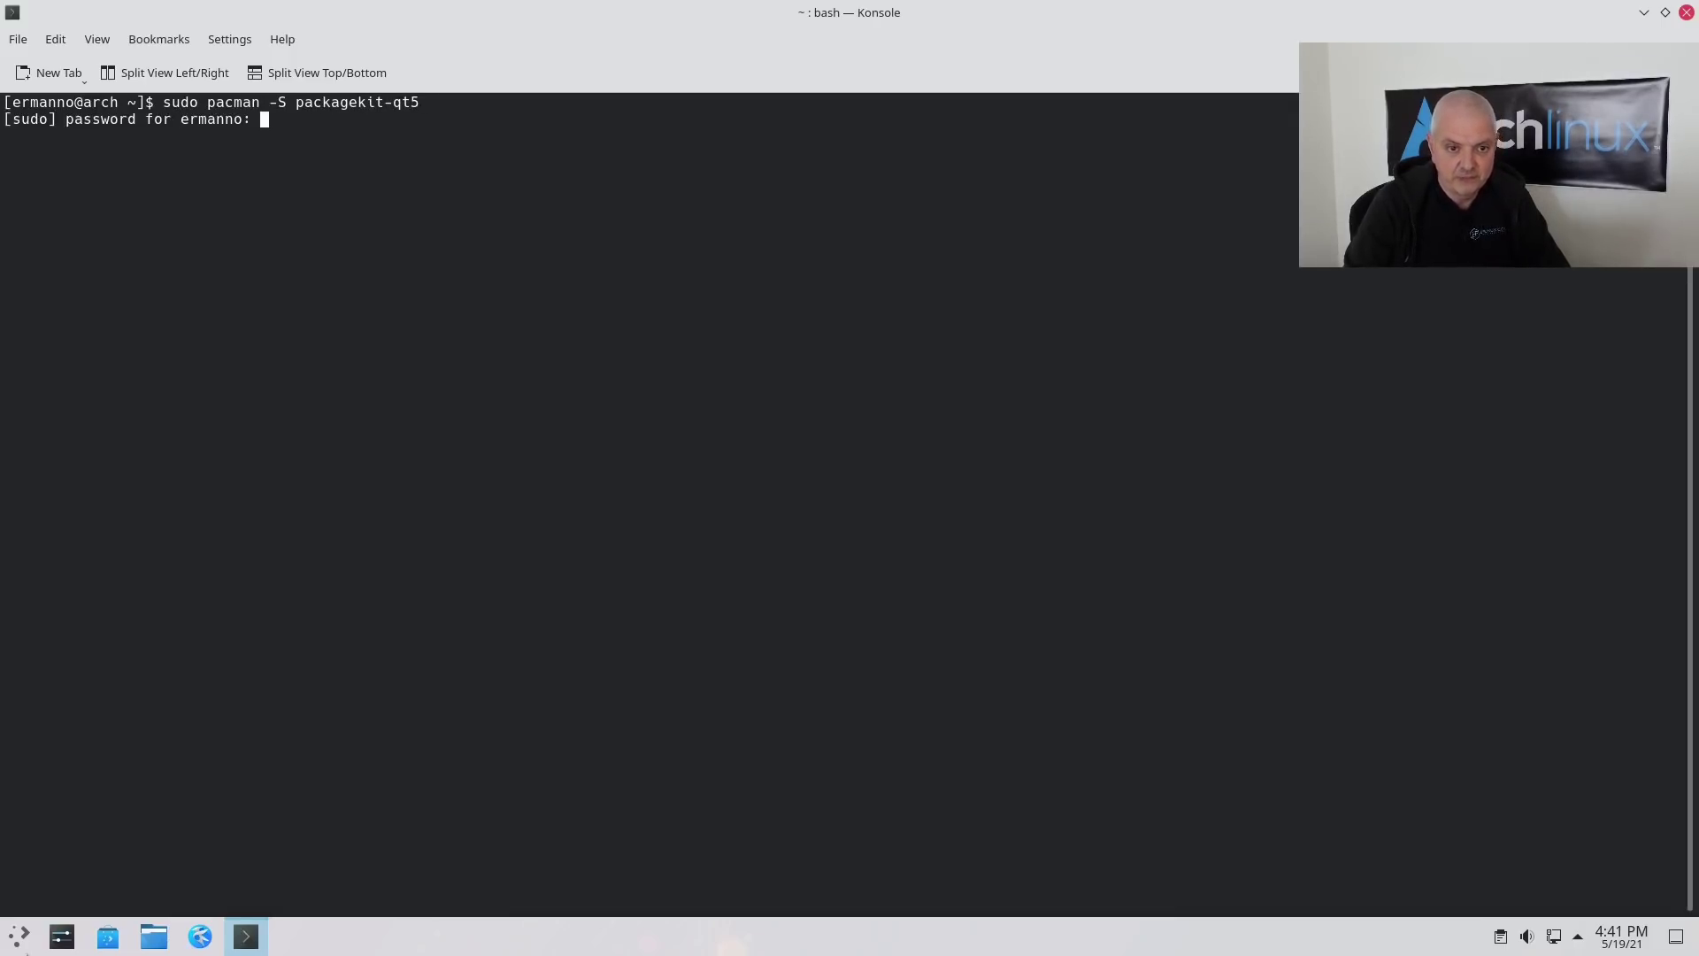
{"action": "key", "text": "Return"}
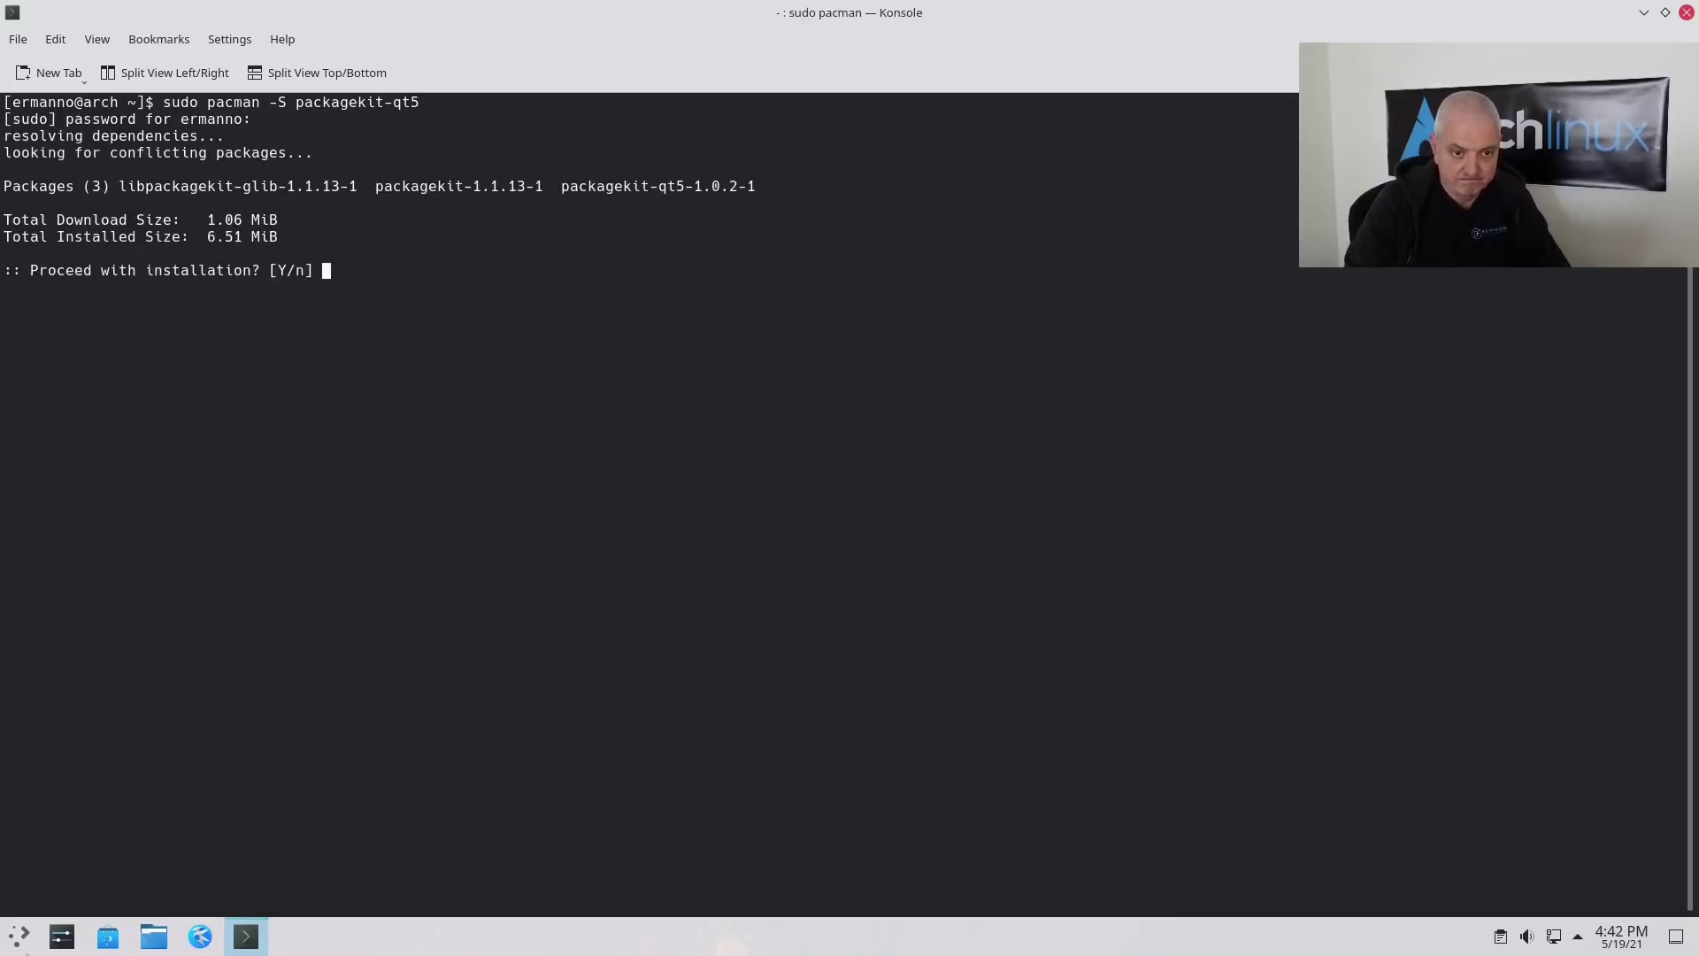
{"action": "key", "text": "Return"}
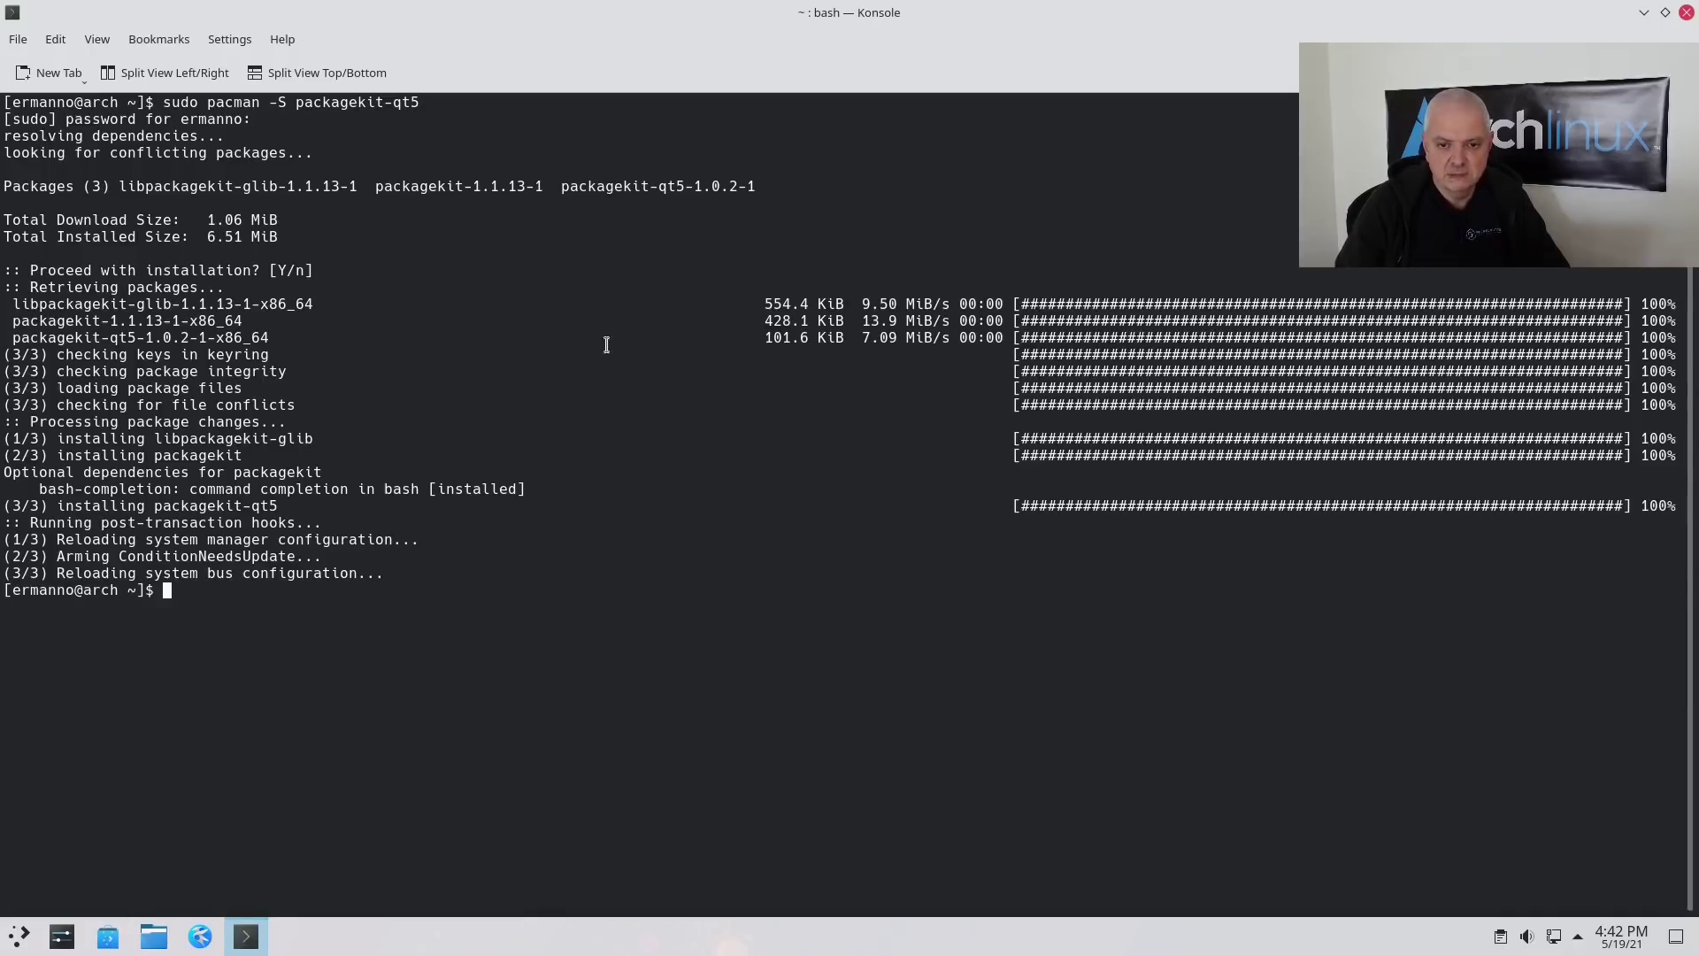
{"action": "key", "text": "ctrl+l"}
- Run free -h to check swap and the 528Mi used memory, then close Konsole
{"action": "type", "text": "free -h"}
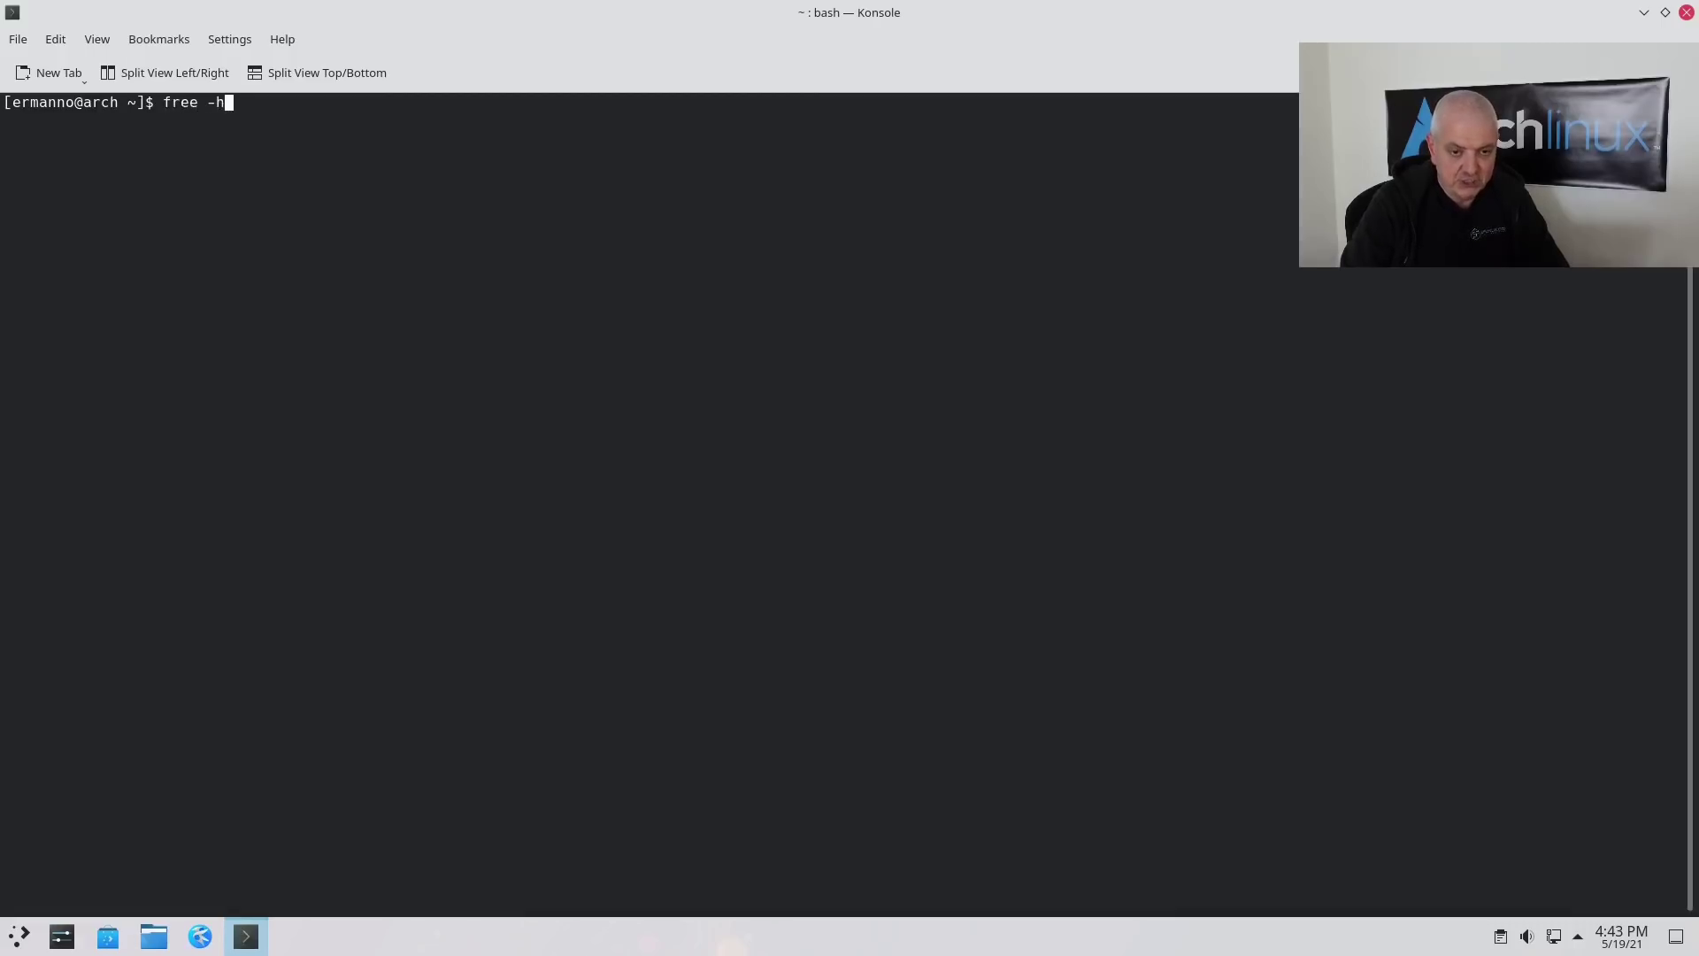
{"action": "key", "text": "Return"}
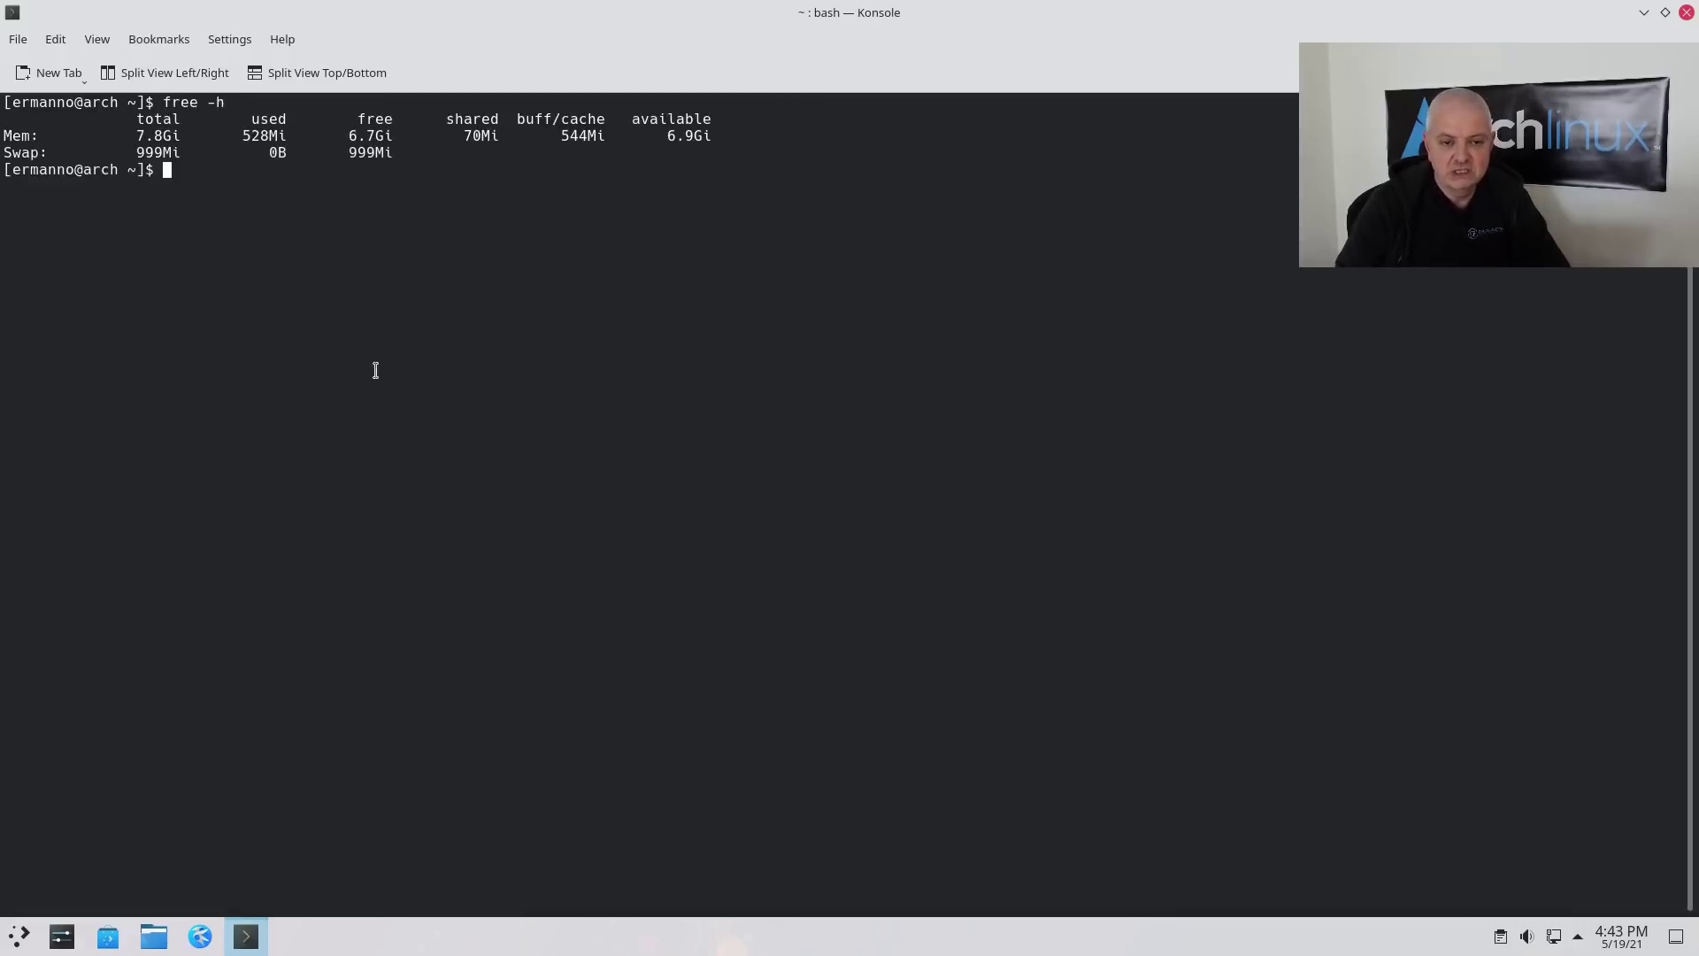
{"action": "left_click_drag", "start_coordinate": [267, 144], "coordinate": [311, 147]}
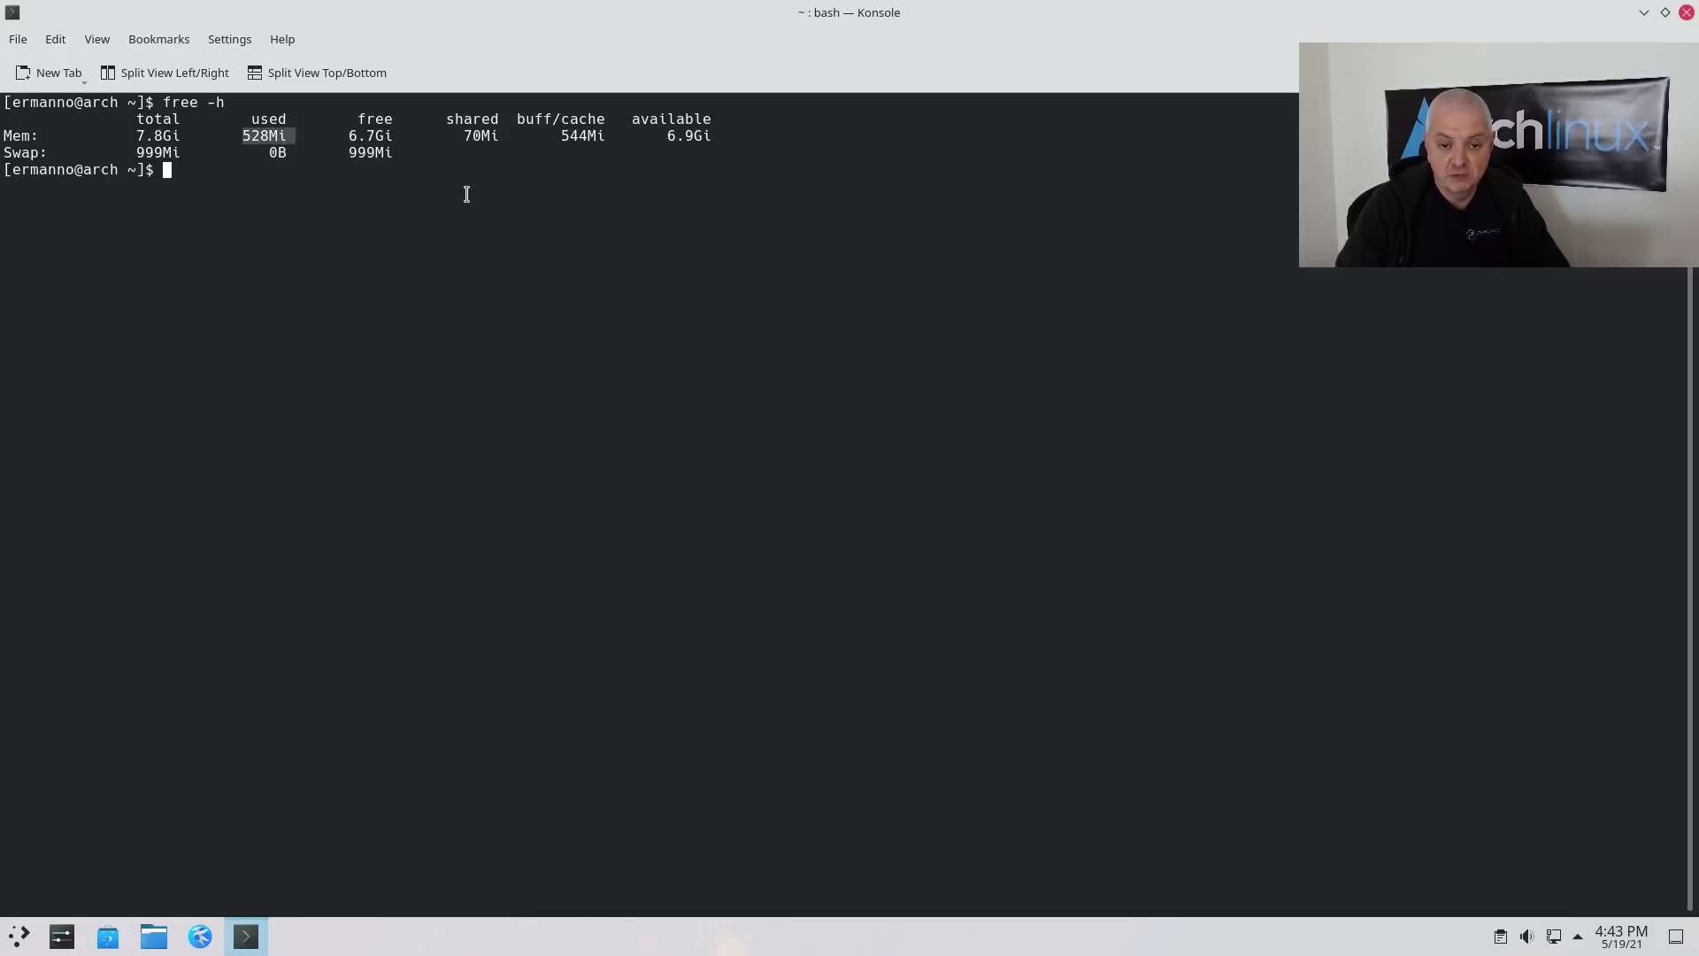
{"action": "left_click", "coordinate": [447, 174]}
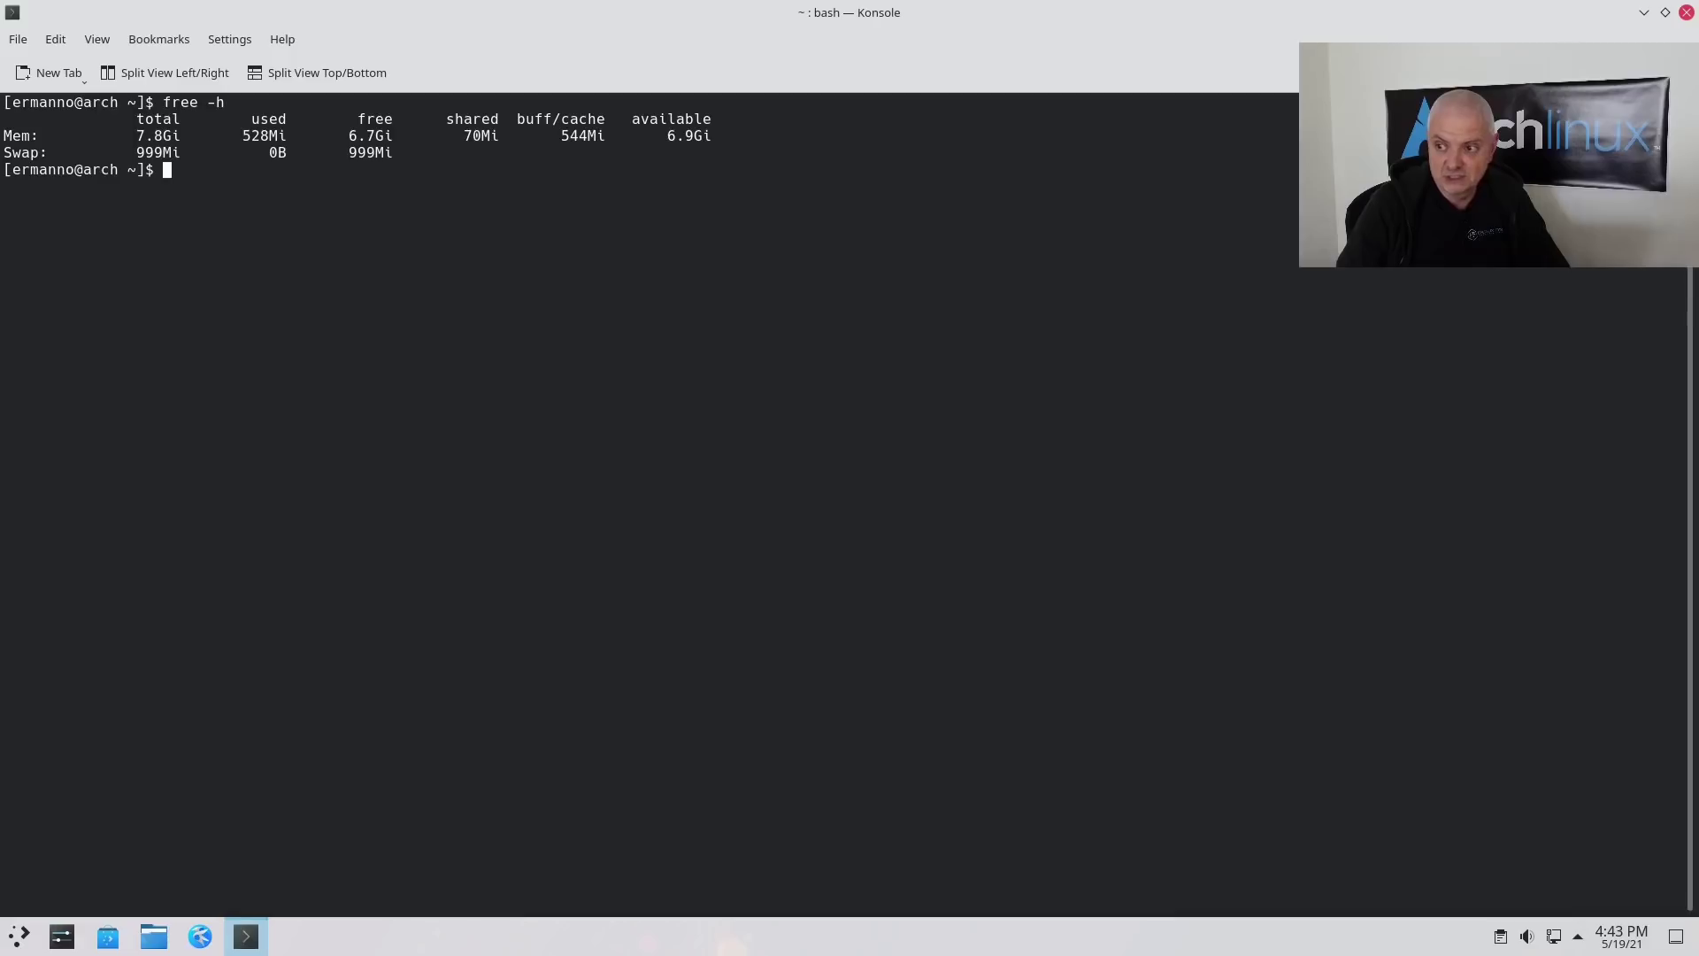
{"action": "left_click", "coordinate": [1686, 12]}
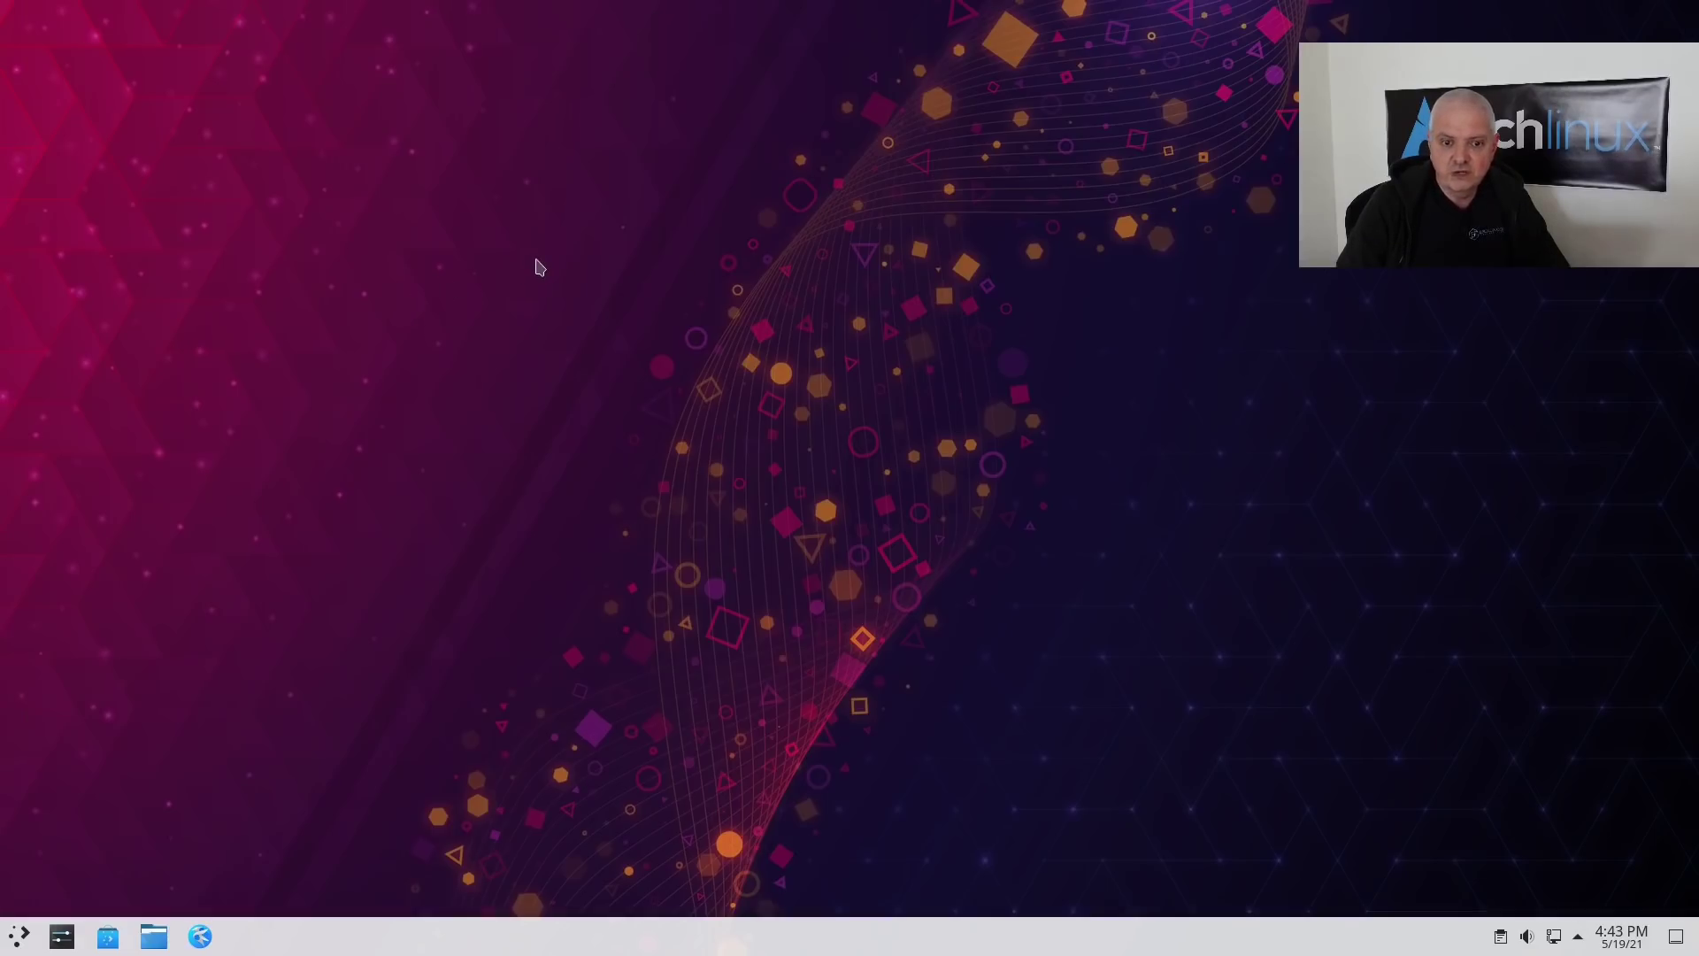